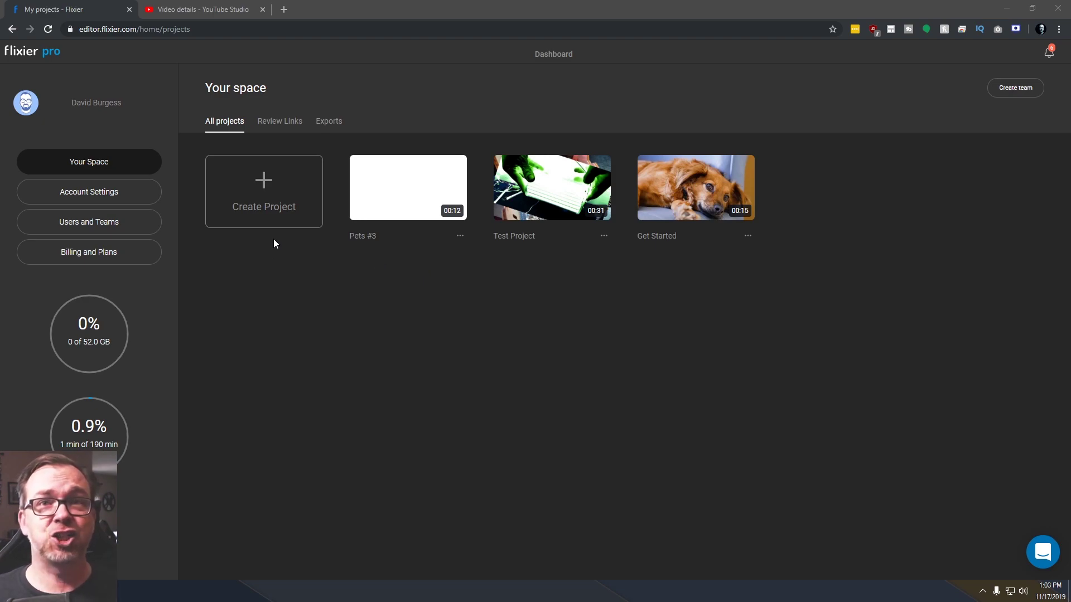
Create a new project named Flixier
{"action": "left_click", "coordinate": [266, 211]}
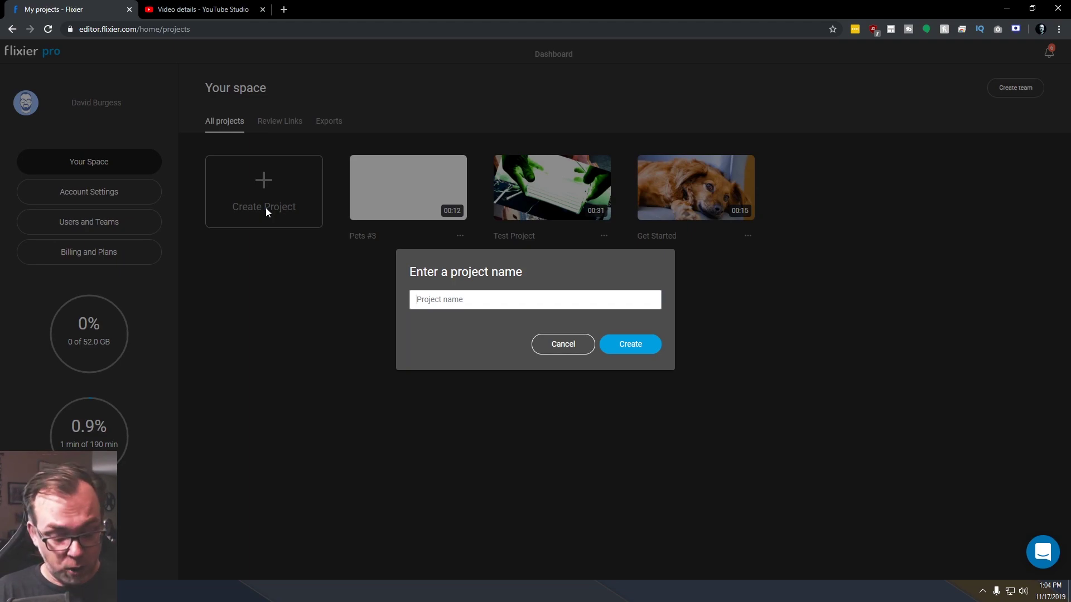
{"action": "type", "text": "Flixier"}
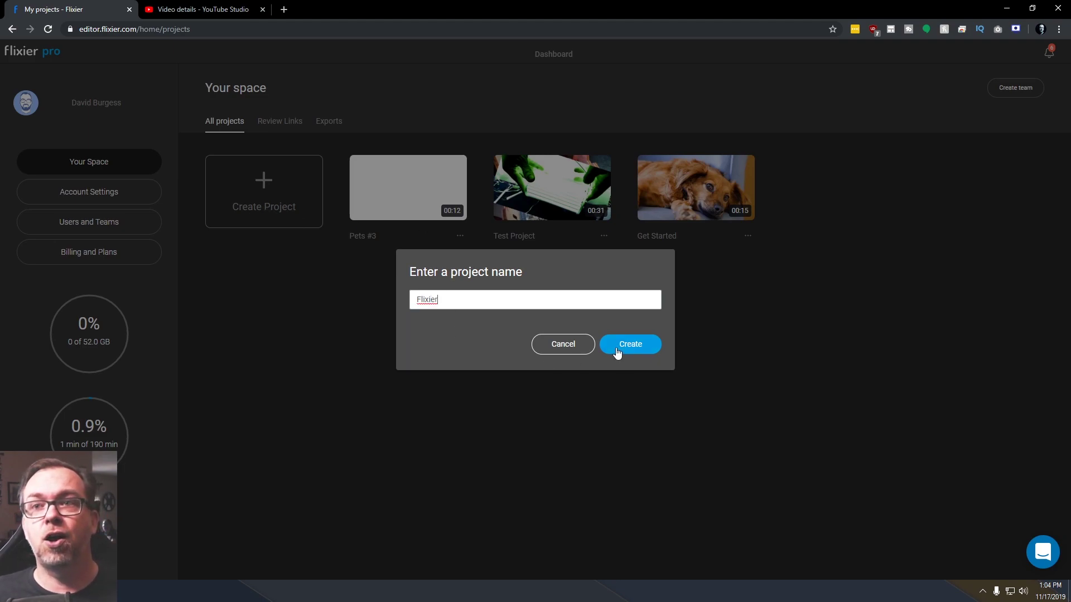
{"action": "left_click", "coordinate": [612, 348]}
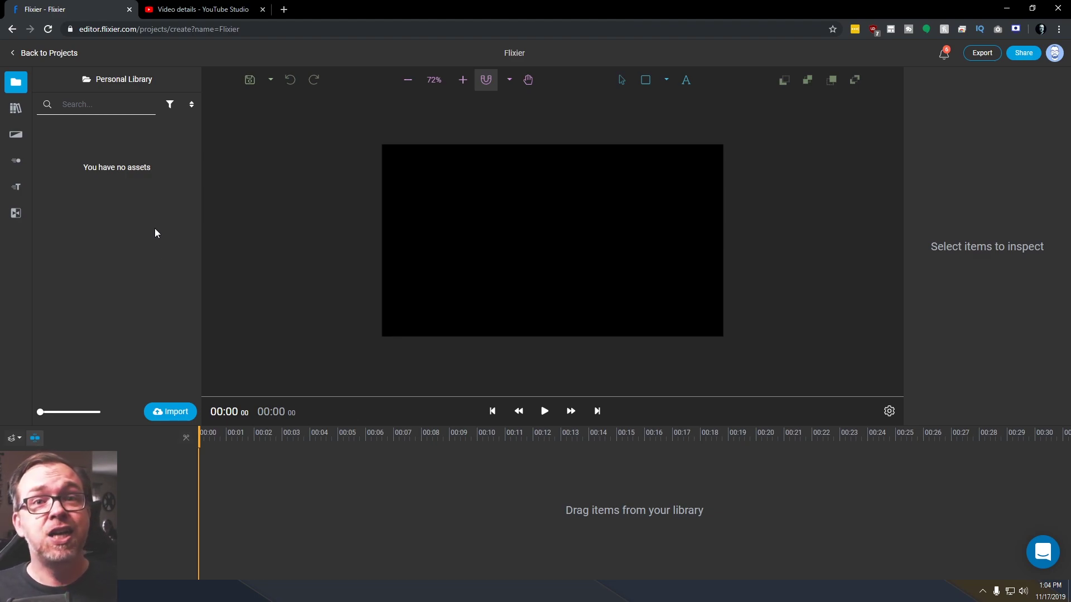
{"action": "left_click", "coordinate": [176, 414]}
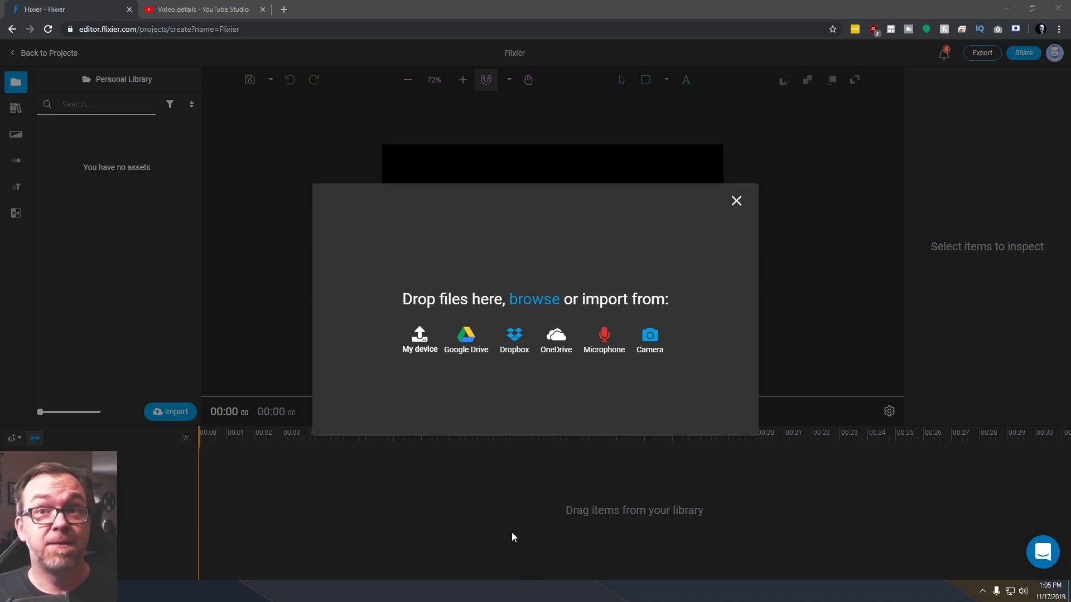
{"action": "left_click", "coordinate": [421, 343]}
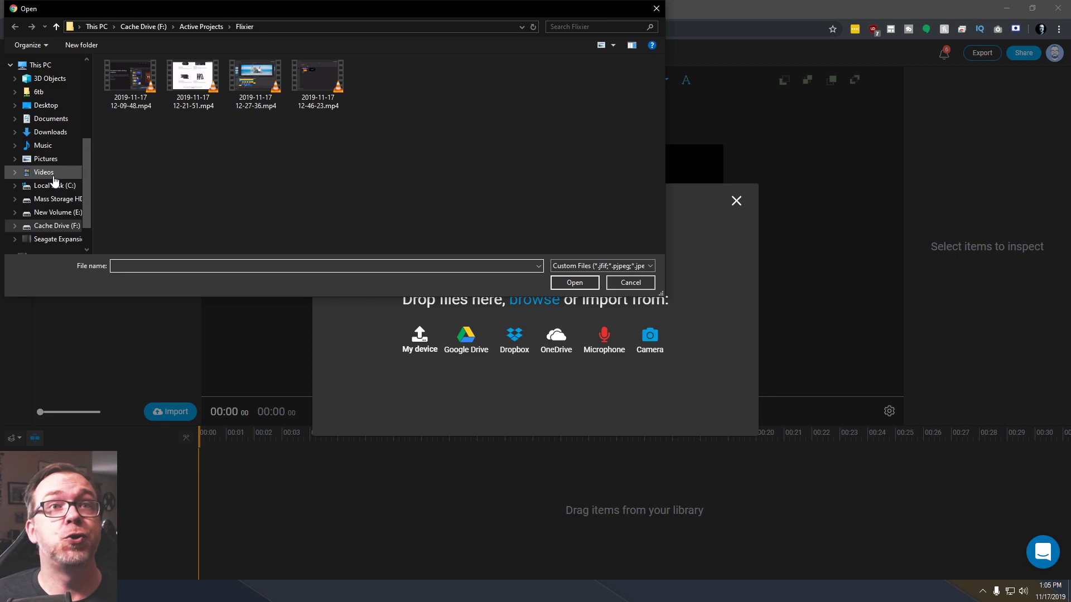
{"action": "left_click", "coordinate": [43, 172]}
{"action": "scroll", "coordinate": [392, 210], "scroll_direction": "down", "scroll_amount": 1}
{"action": "scroll", "coordinate": [391, 207], "scroll_direction": "down", "scroll_amount": 5}
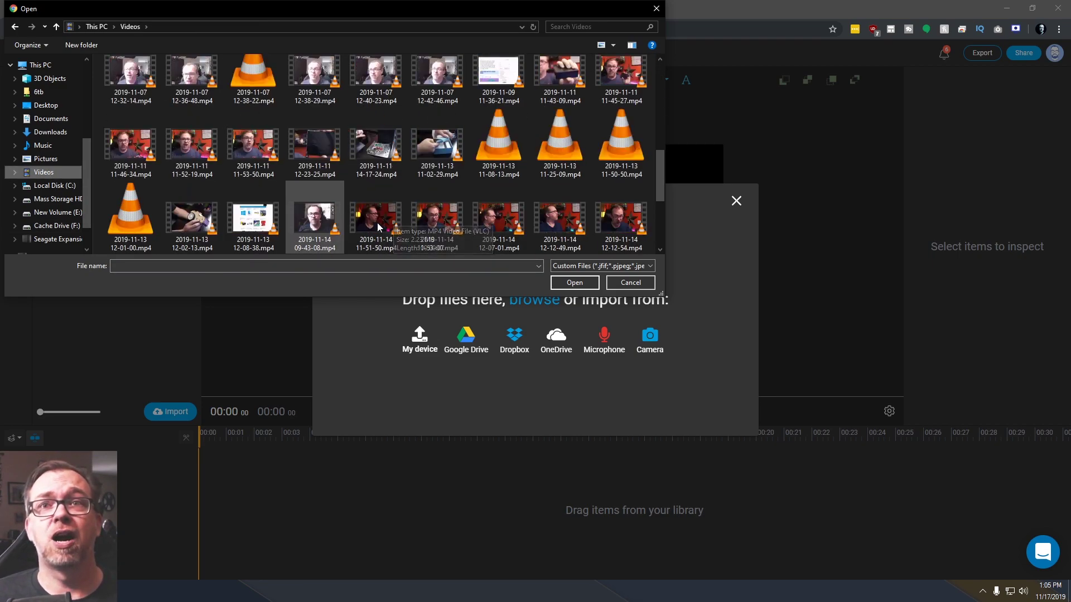
{"action": "scroll", "coordinate": [351, 233], "scroll_direction": "down", "scroll_amount": 3}
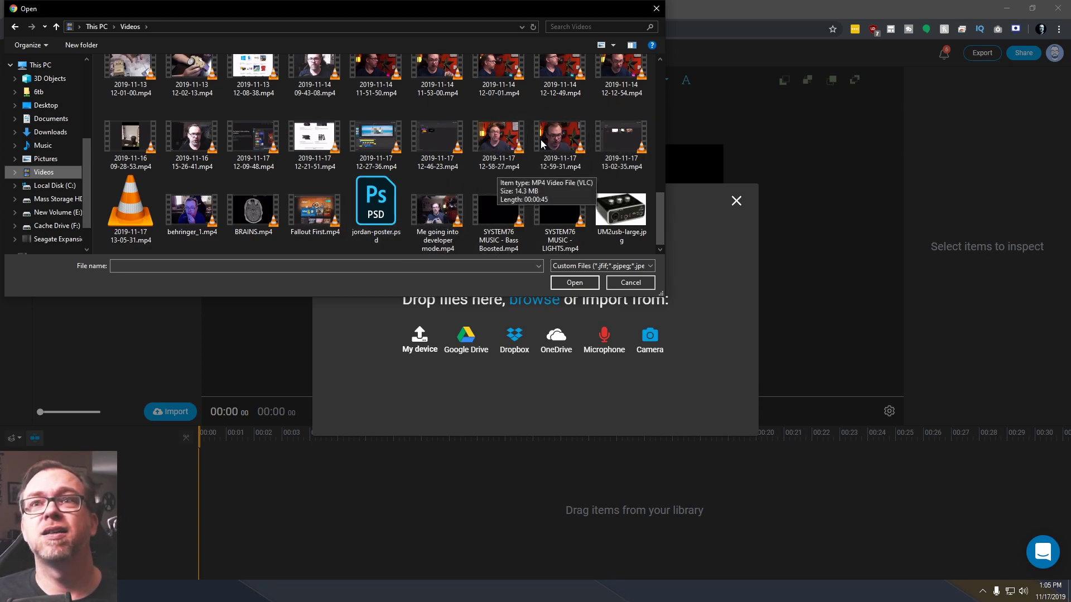
{"action": "left_click", "coordinate": [487, 140]}
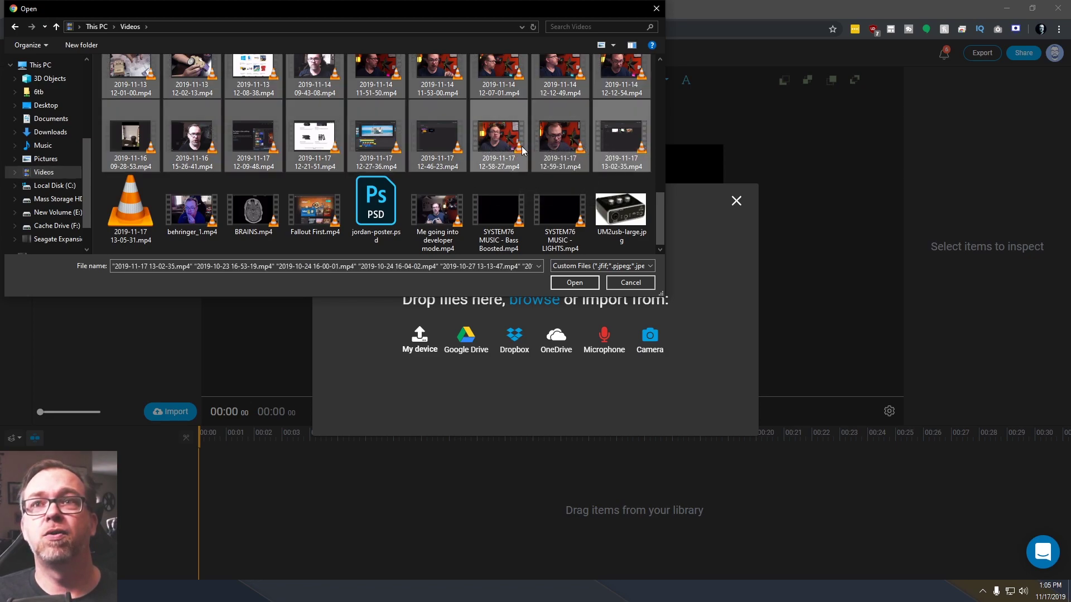
{"action": "left_click", "coordinate": [597, 142], "text": "shift"}
{"action": "left_click", "coordinate": [587, 284]}
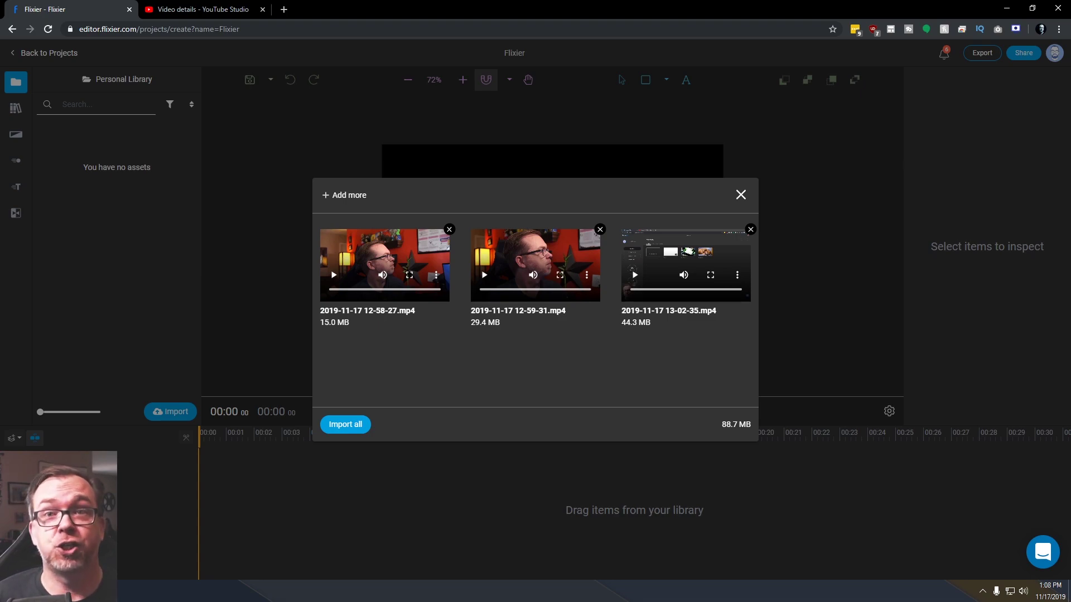
{"action": "left_click", "coordinate": [354, 423]}
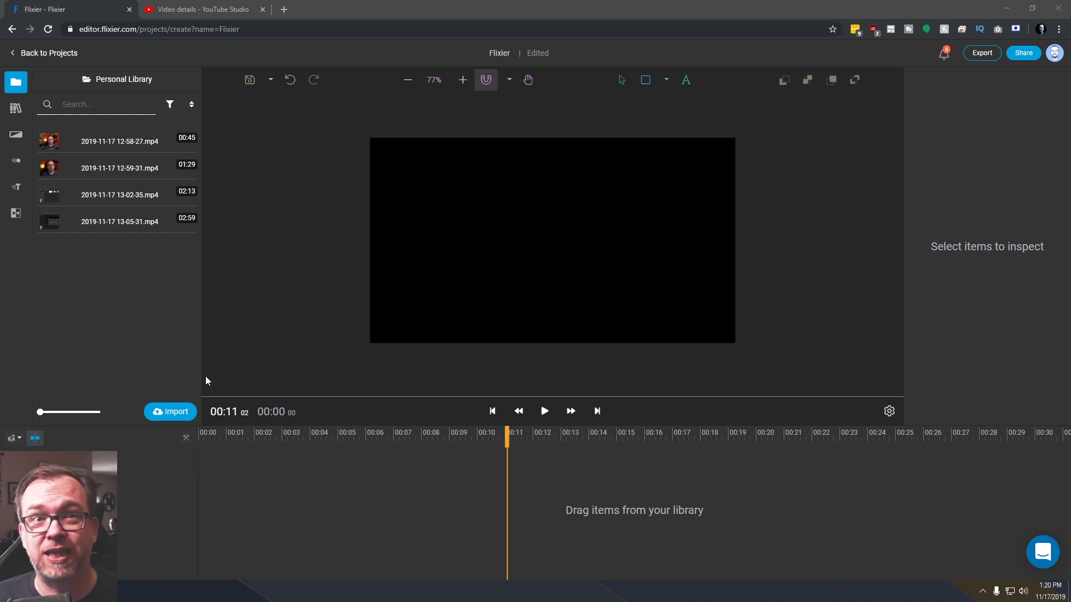
{"action": "left_click", "coordinate": [13, 440]}
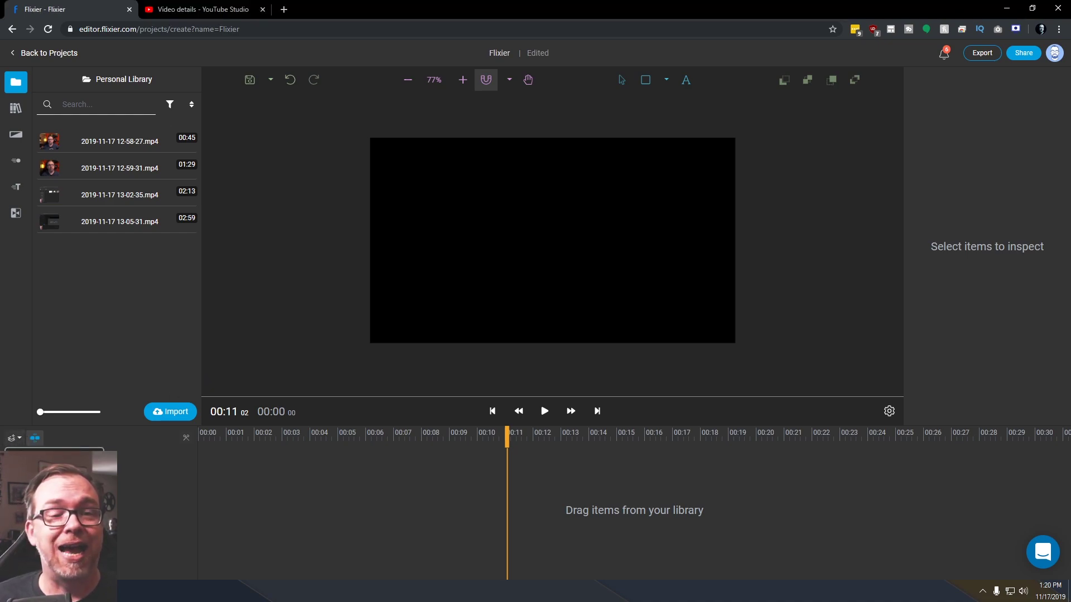
{"action": "left_click_drag", "start_coordinate": [86, 139], "coordinate": [236, 486]}
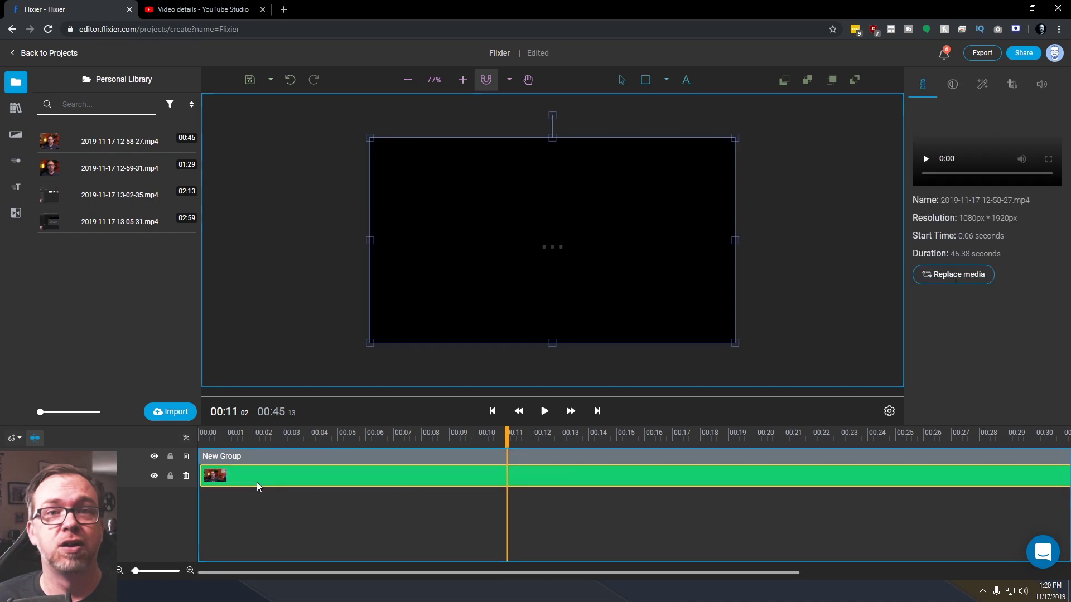
{"action": "left_click_drag", "start_coordinate": [299, 478], "coordinate": [279, 477]}
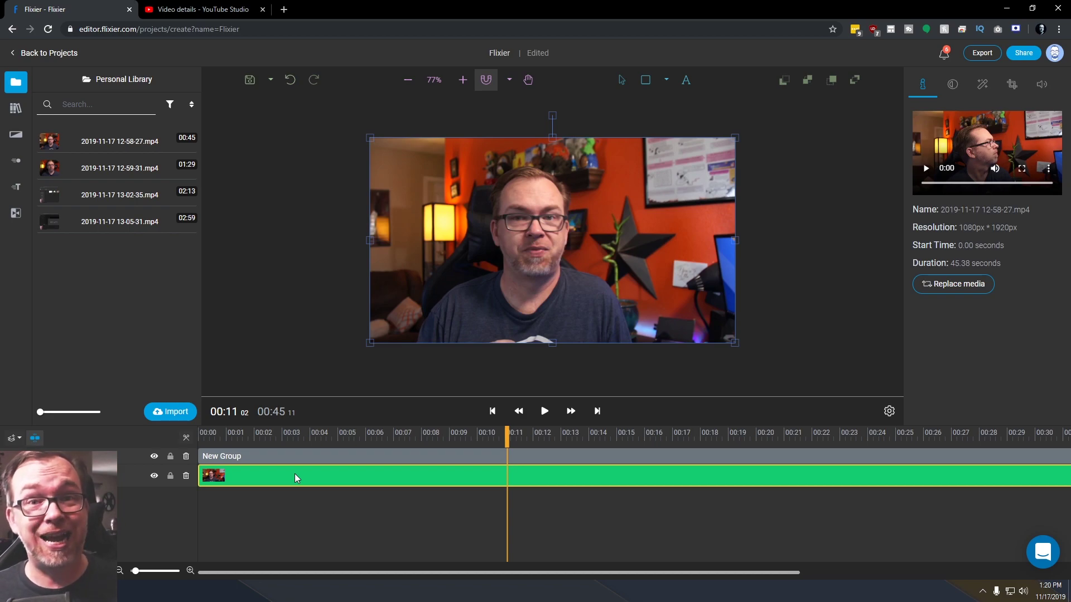
Split the clip at about 3.35 seconds and shift the second part to 00:00, over the unwanted opening
{"action": "left_click_drag", "start_coordinate": [208, 435], "coordinate": [199, 435]}
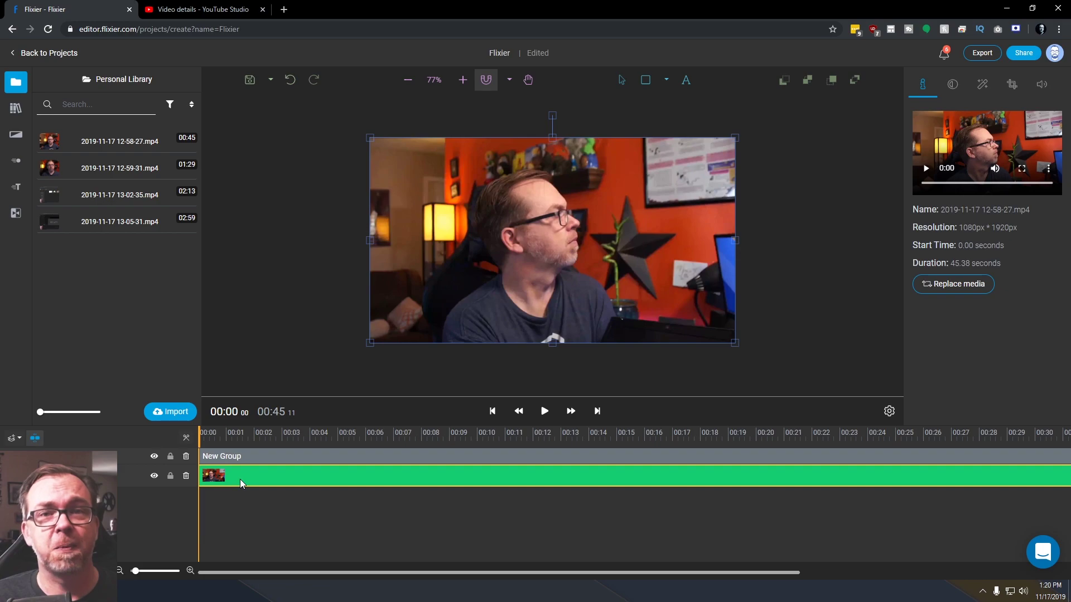
{"action": "left_click", "coordinate": [544, 411]}
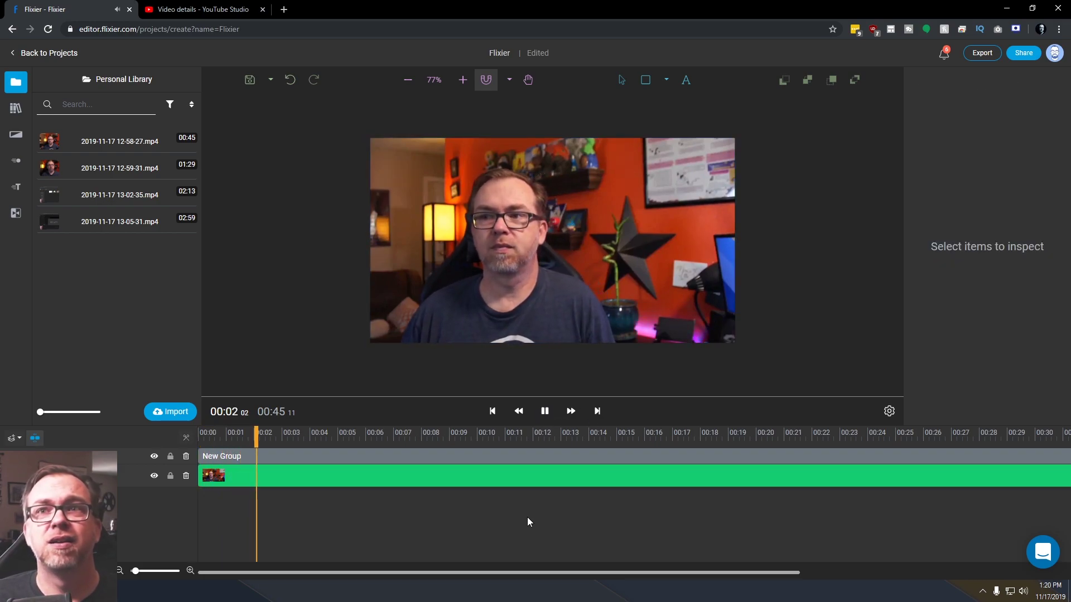
{"action": "key", "text": "space"}
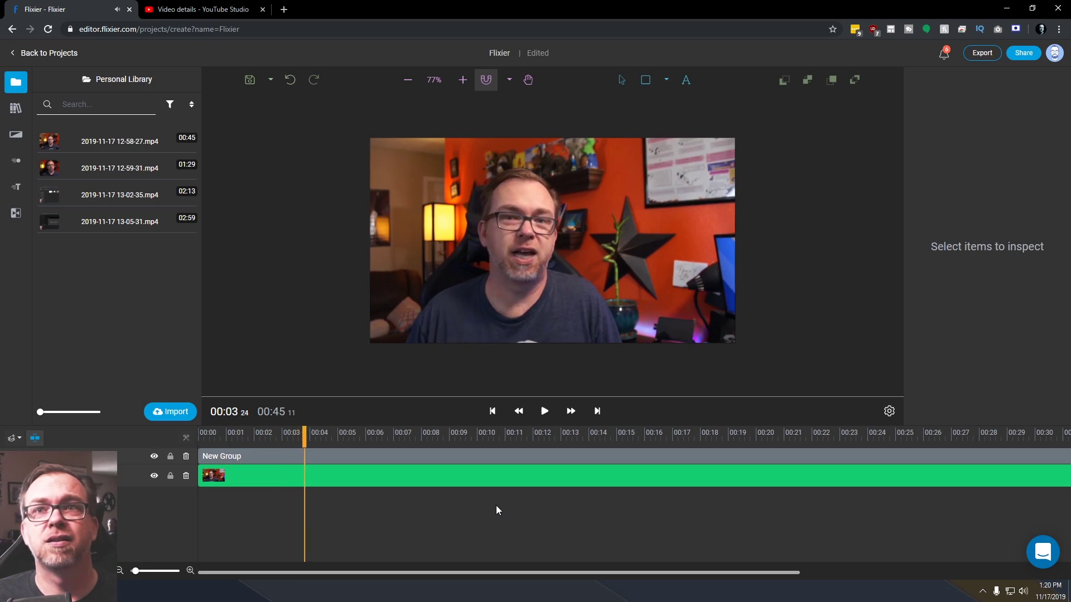
{"action": "mouse_move", "coordinate": [304, 434]}
{"action": "left_mouse_down"}
{"action": "mouse_move", "coordinate": [283, 440]}
{"action": "mouse_move", "coordinate": [292, 439]}
{"action": "left_mouse_up"}
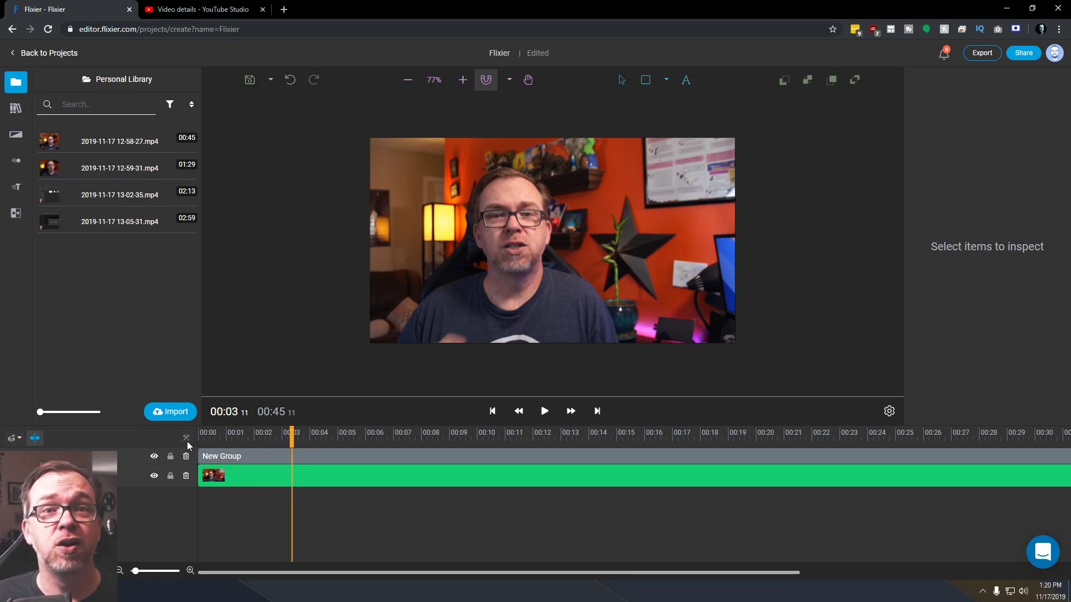
{"action": "left_click", "coordinate": [261, 476]}
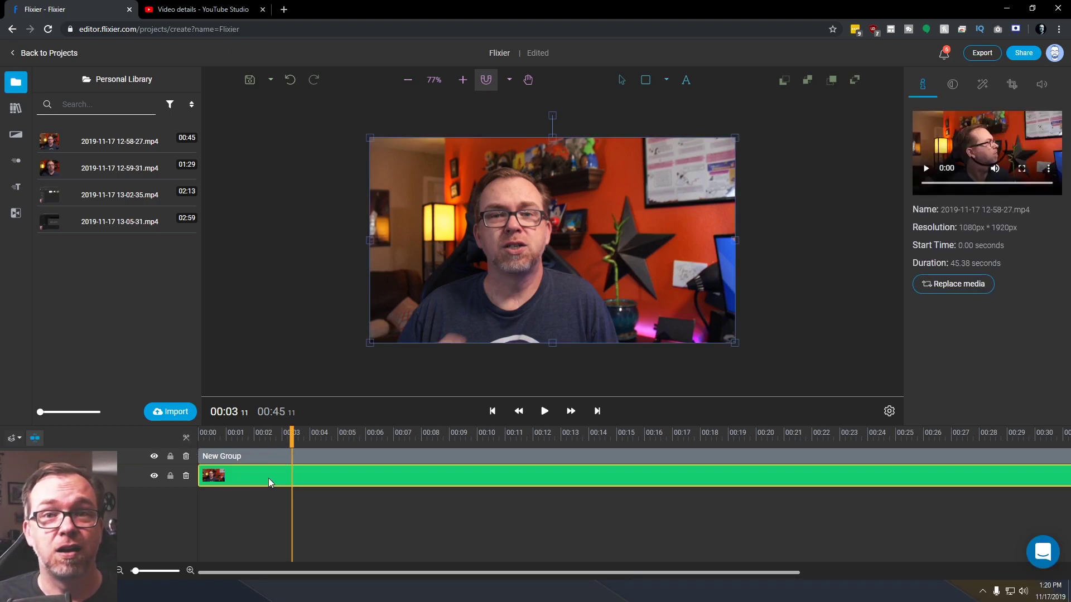
{"action": "left_click", "coordinate": [186, 437]}
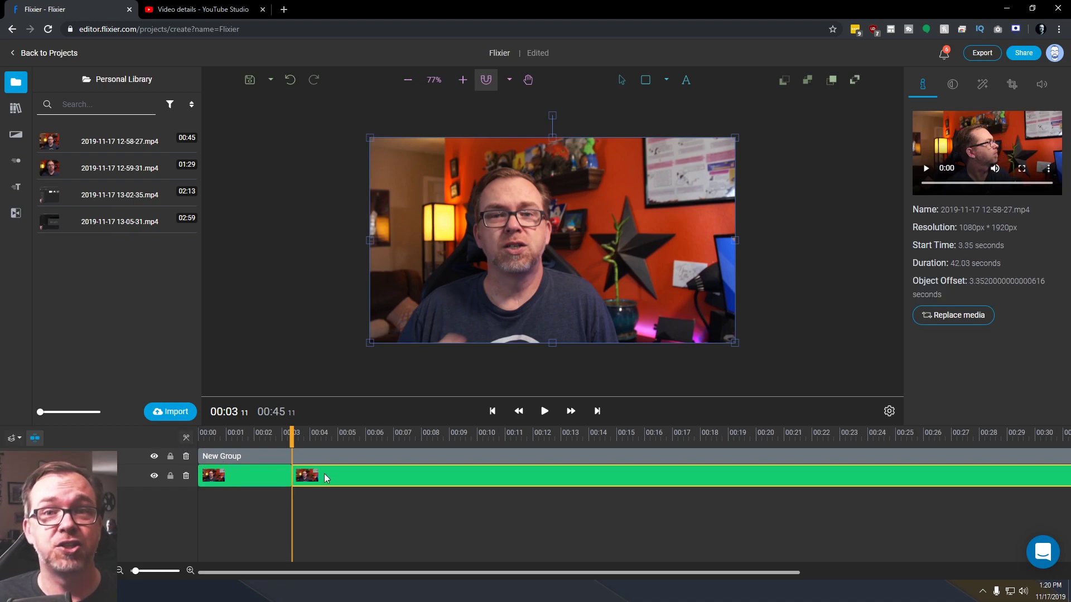
{"action": "left_click", "coordinate": [276, 475]}
{"action": "key", "text": "Delete"}
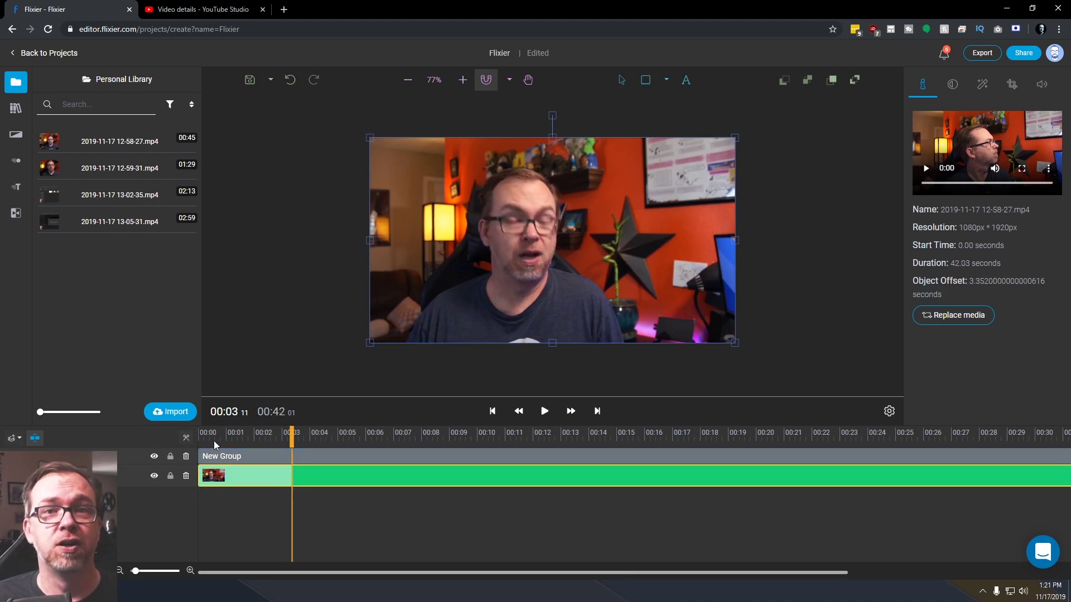
Play the sequence from the start, split the long clip at about 3.55 seconds and shift its second part to 00:00
{"action": "left_click_drag", "start_coordinate": [291, 434], "coordinate": [188, 448]}
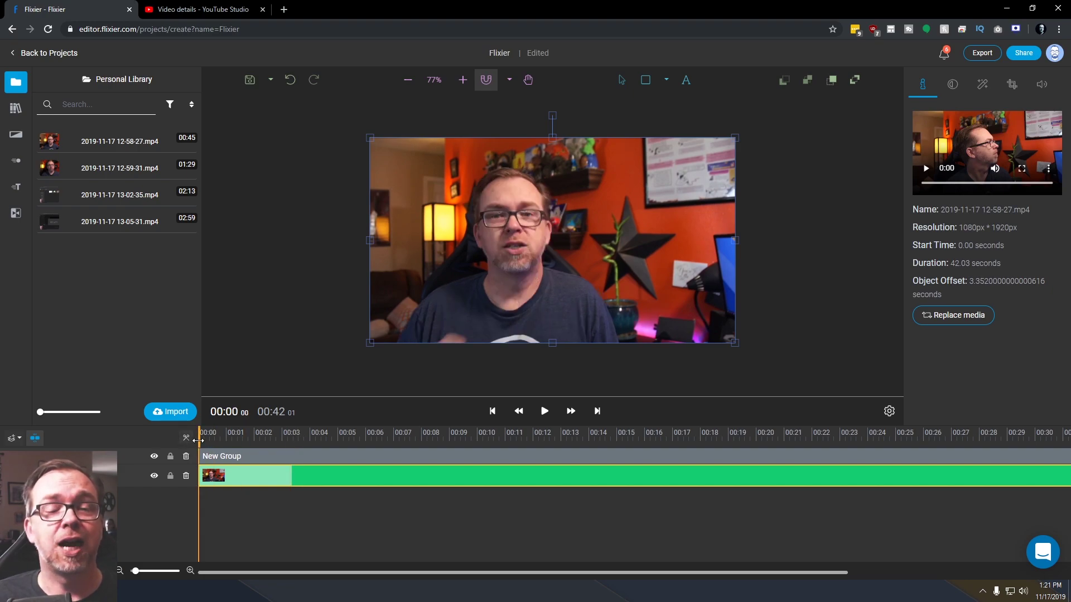
{"action": "left_click", "coordinate": [185, 445]}
{"action": "key", "text": "space"}
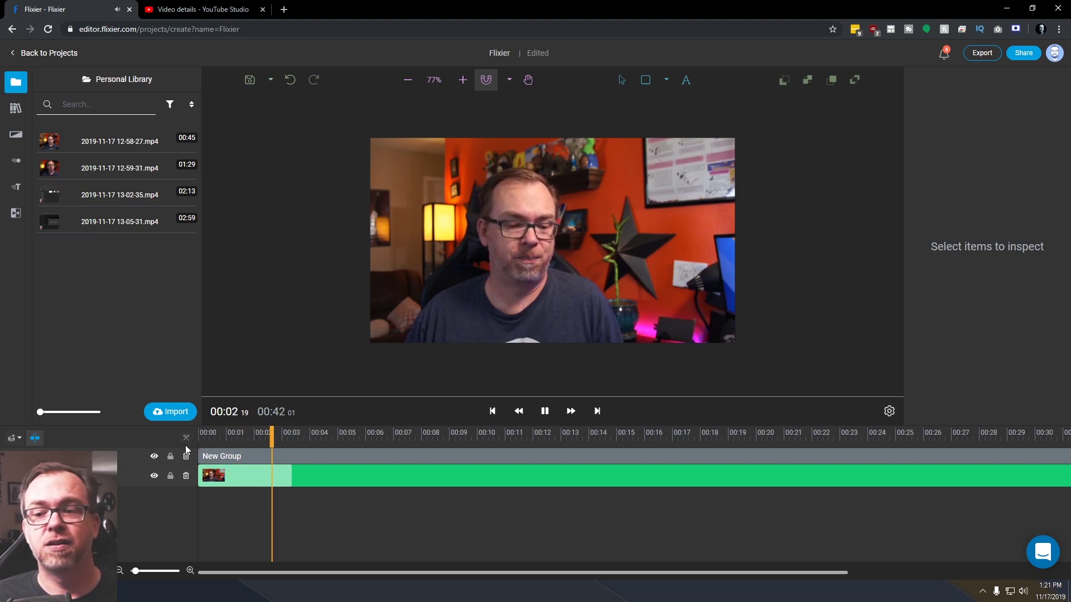
{"action": "key", "text": "space"}
{"action": "left_click", "coordinate": [270, 431]}
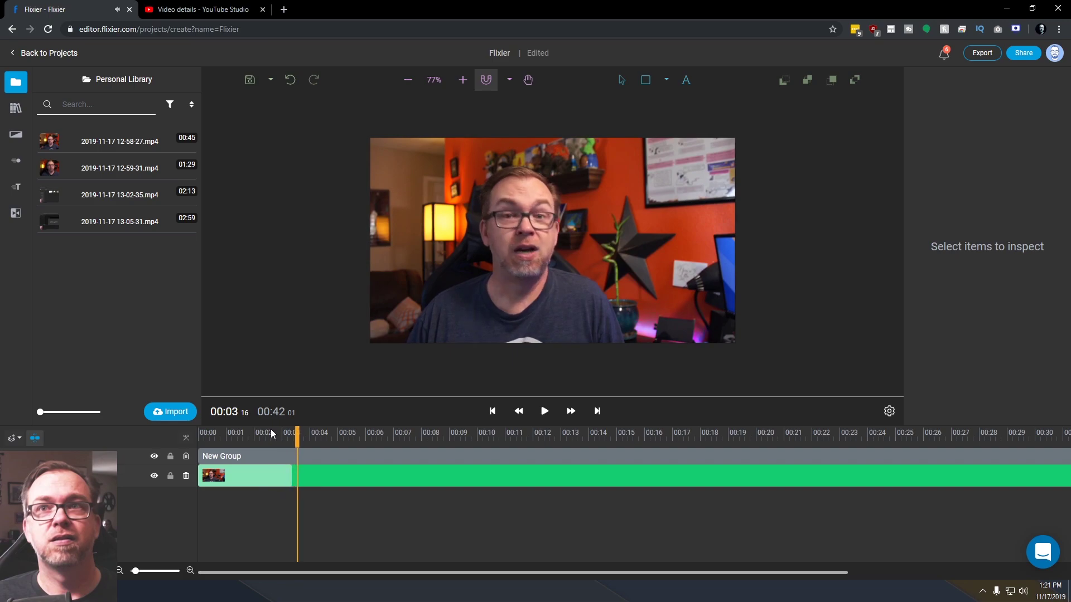
{"action": "left_click", "coordinate": [322, 475]}
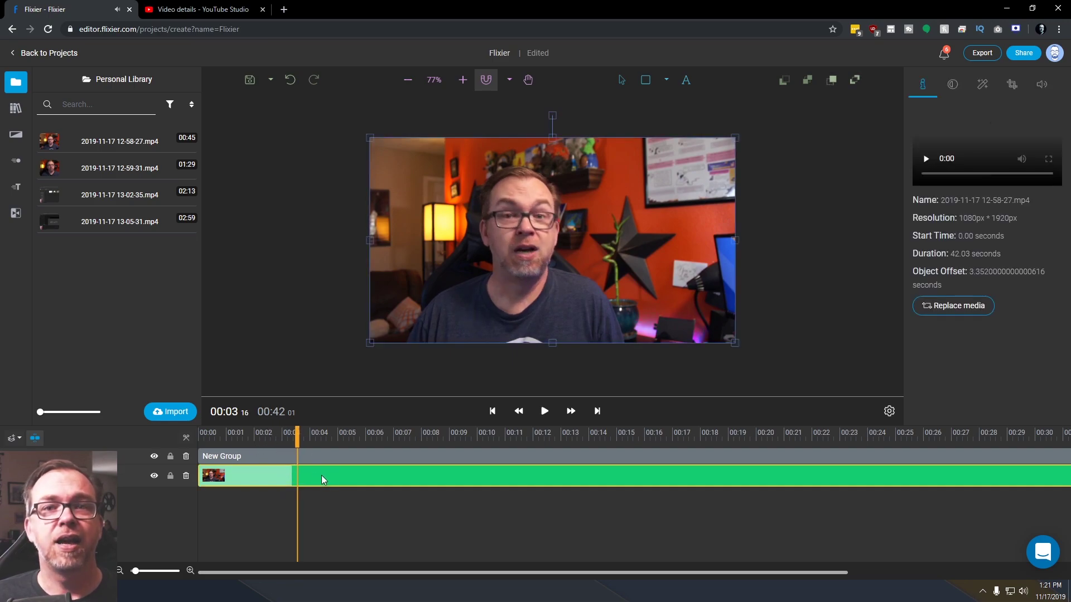
{"action": "left_click", "coordinate": [187, 438]}
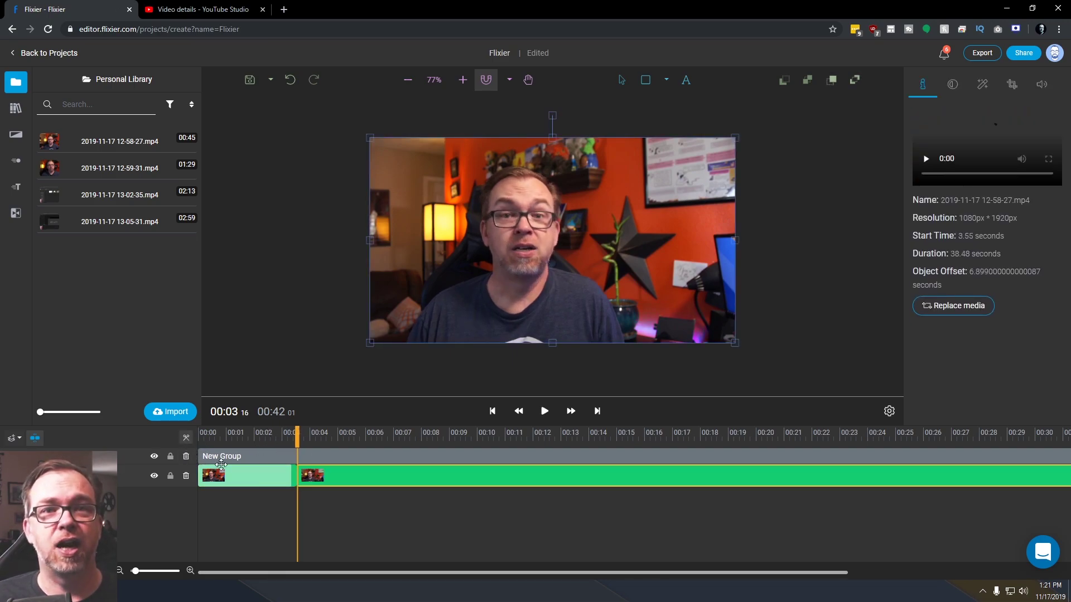
{"action": "key", "text": "Delete"}
Move the remaining long clip off the overlapped leftover opening segments and delete both of those segments
{"action": "left_click", "coordinate": [207, 439]}
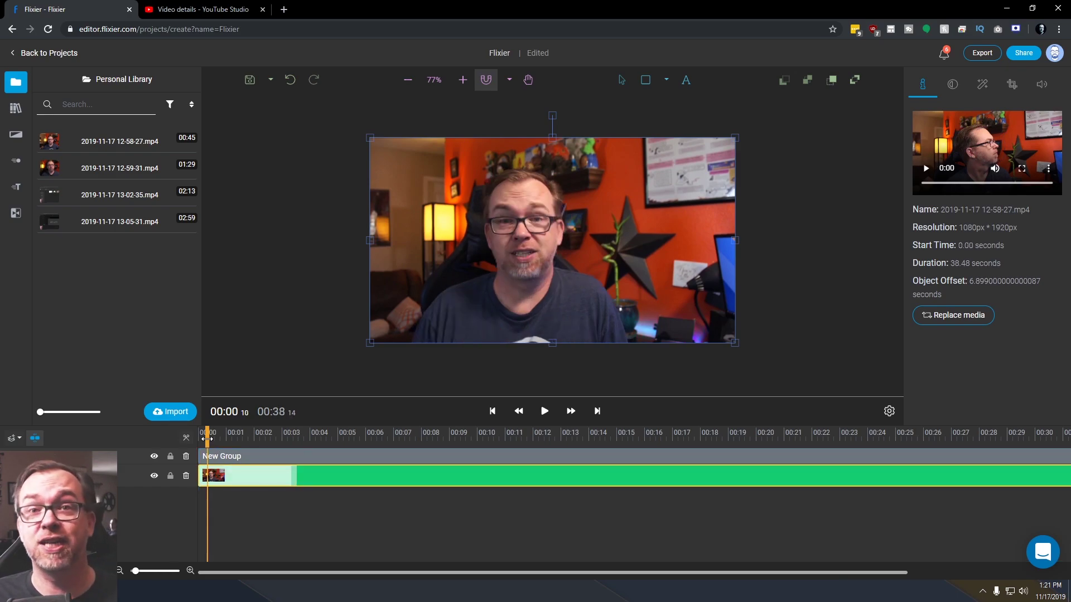
{"action": "left_click", "coordinate": [207, 439]}
{"action": "key", "text": "space"}
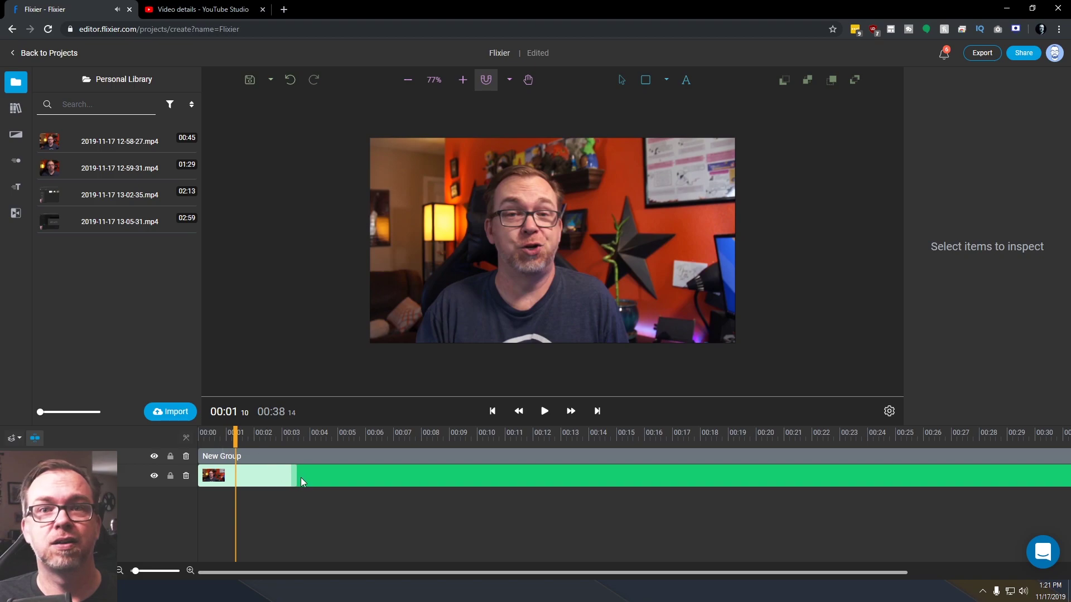
{"action": "left_click", "coordinate": [296, 478]}
{"action": "left_click_drag", "start_coordinate": [296, 479], "coordinate": [355, 478]}
{"action": "left_click", "coordinate": [253, 476]}
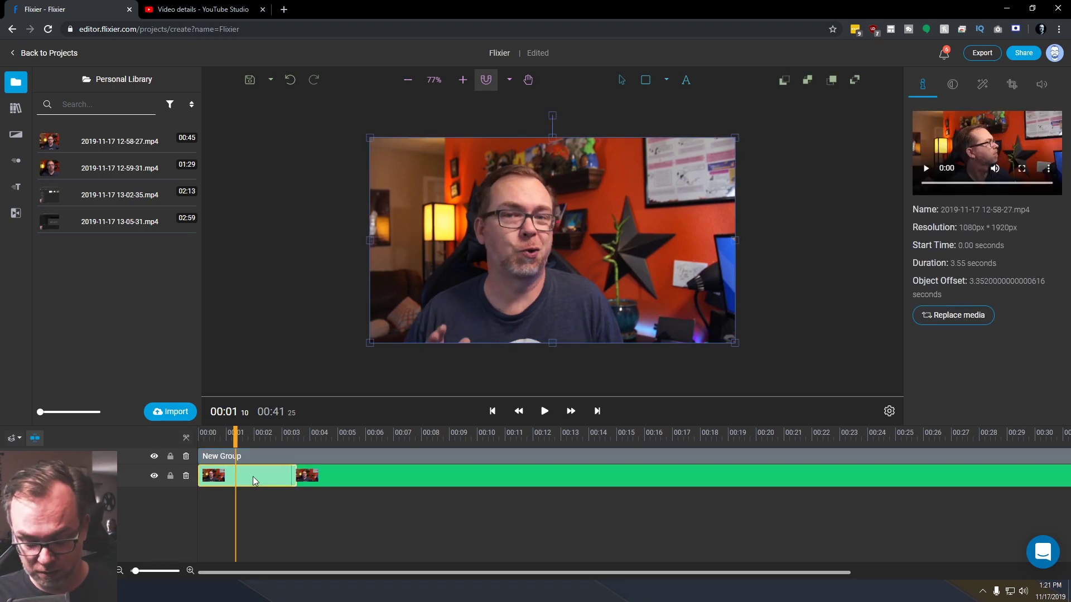
{"action": "left_click", "coordinate": [252, 476]}
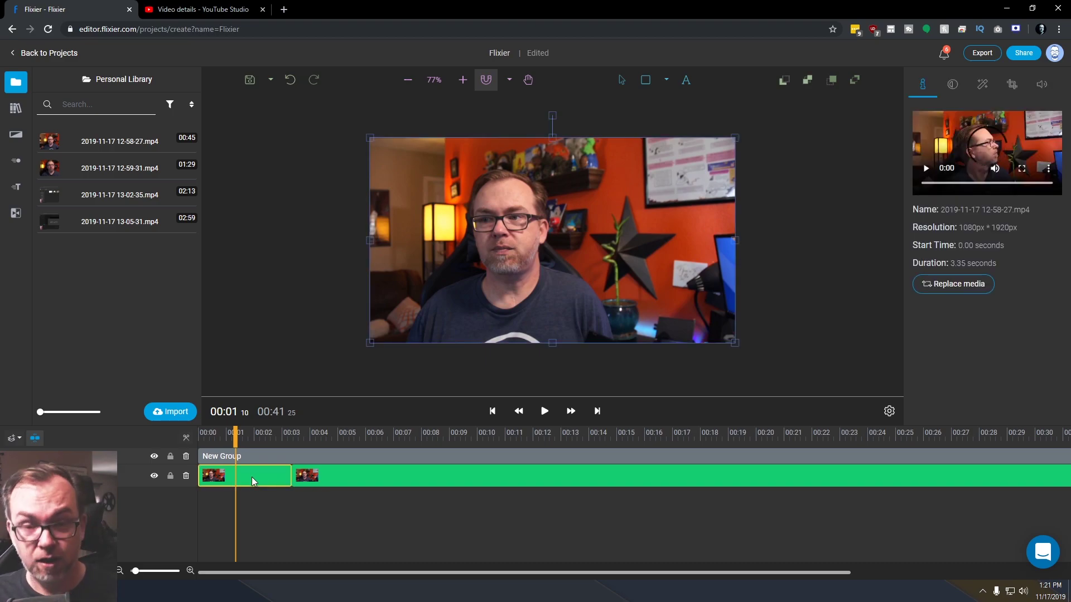
{"action": "key", "text": "Delete"}
{"action": "left_click", "coordinate": [250, 473]}
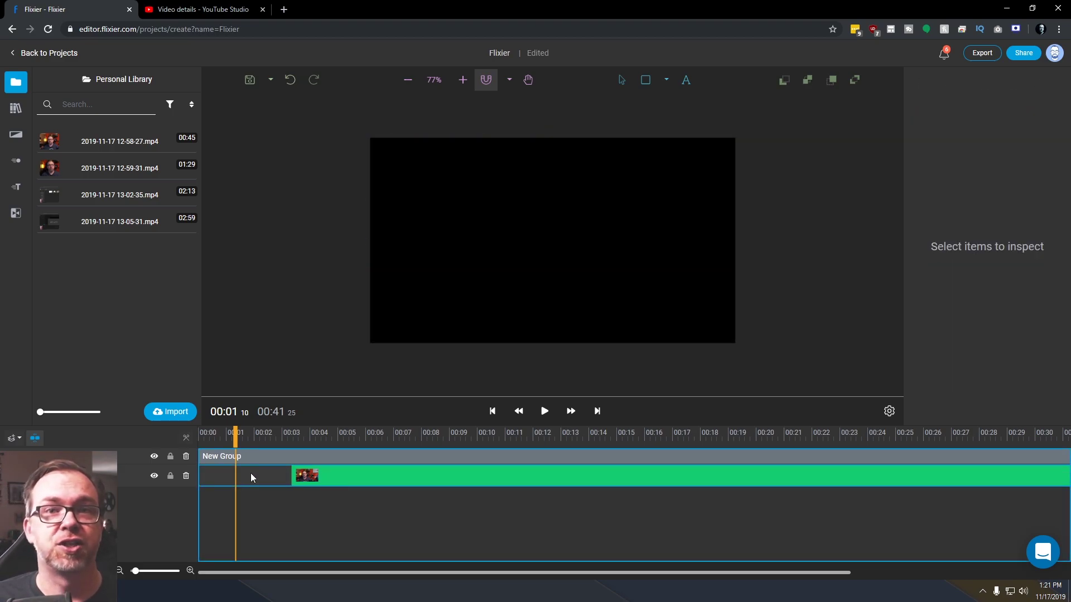
Close the gap before the remaining clip so it starts at 00:00, and play the sequence from the beginning
{"action": "left_click_drag", "start_coordinate": [373, 464], "coordinate": [387, 466]}
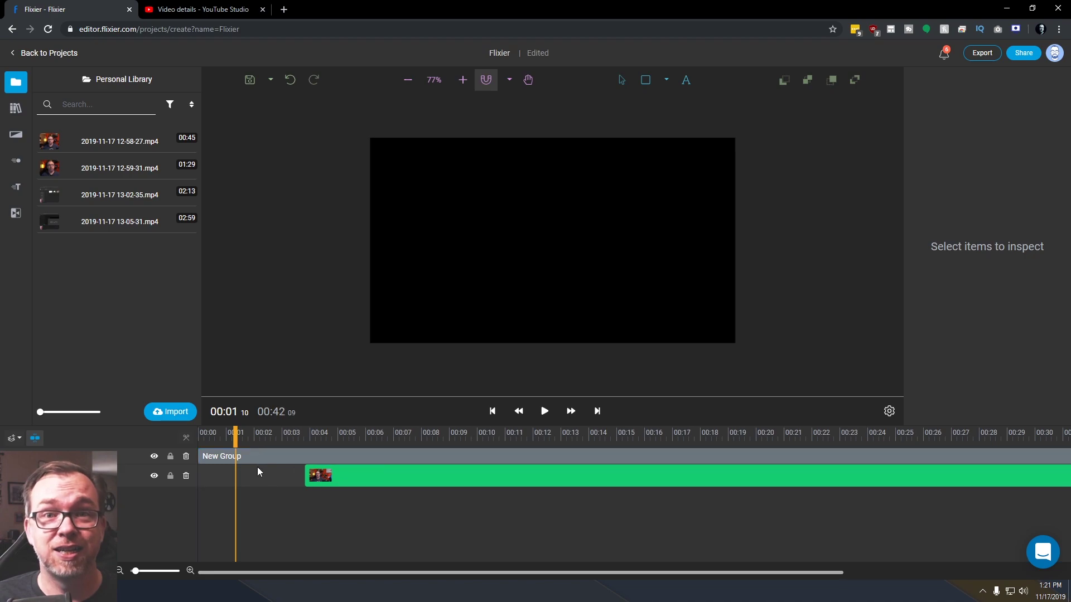
{"action": "left_click", "coordinate": [296, 477]}
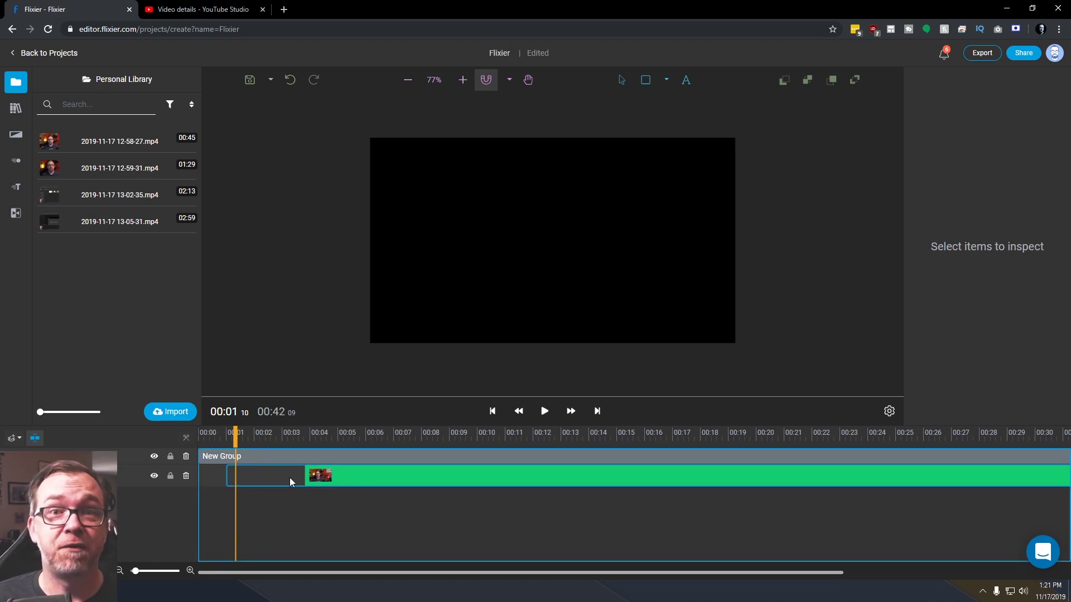
{"action": "key", "text": "Delete"}
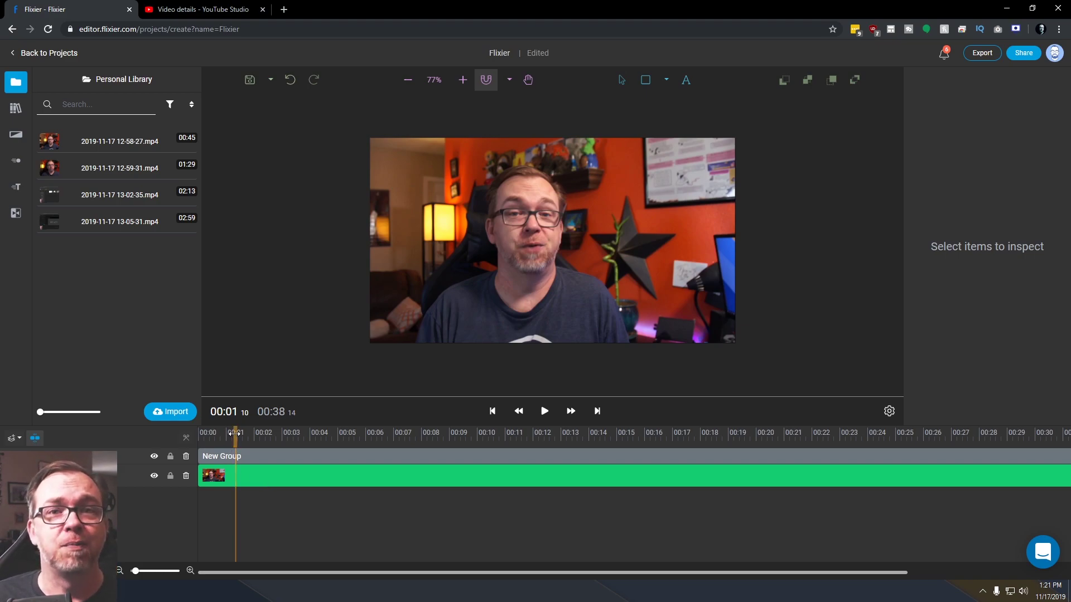
{"action": "left_click_drag", "start_coordinate": [233, 438], "coordinate": [172, 444]}
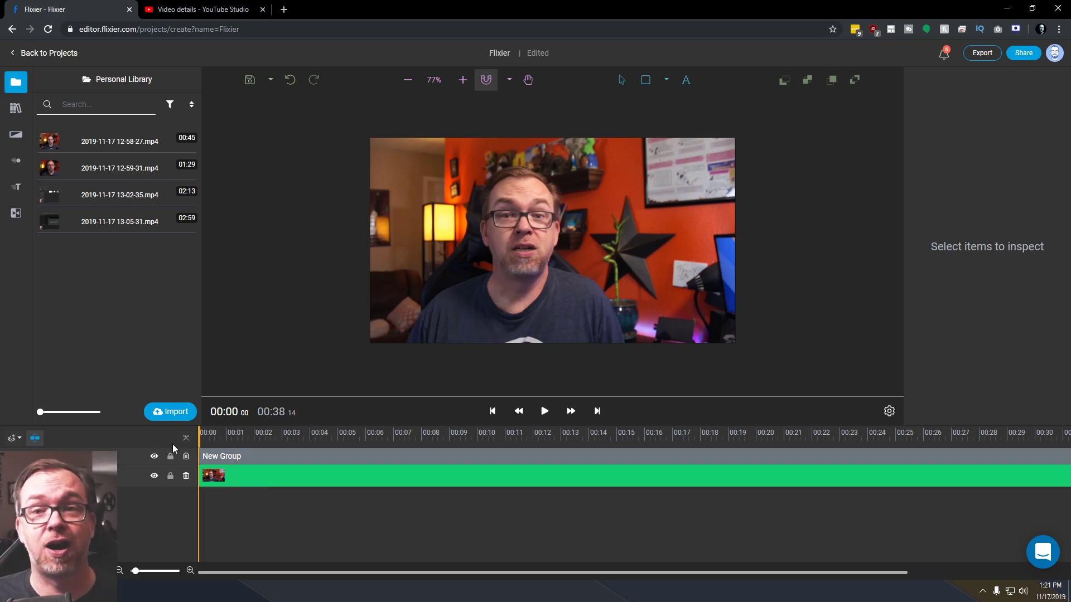
{"action": "key", "text": "space"}
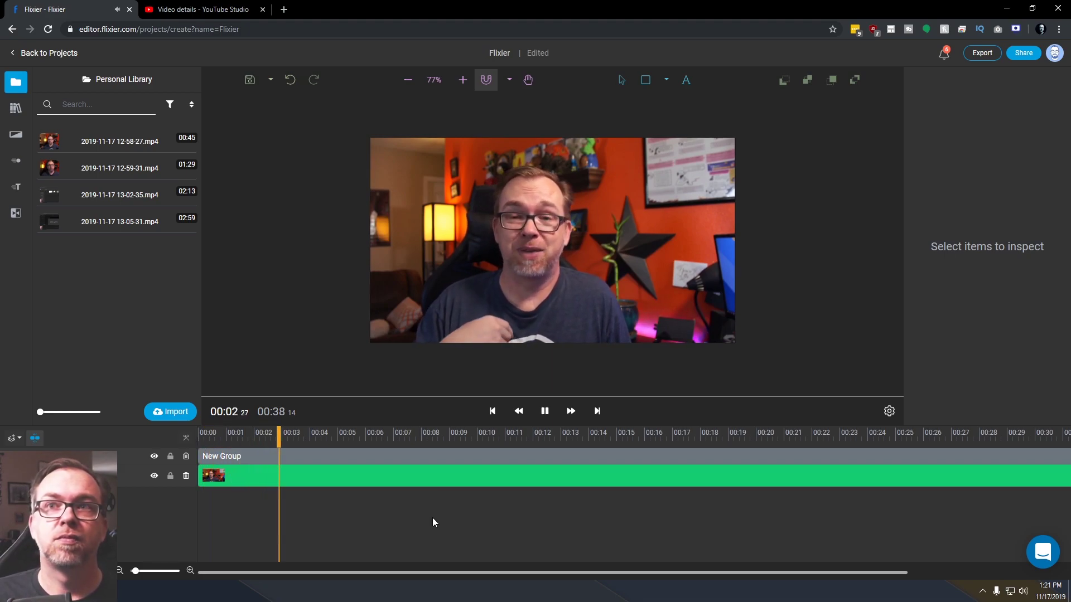
Replay the opening of the clip to find the end of the unwanted part and split the clip at 00:04 12
{"action": "key", "text": "space"}
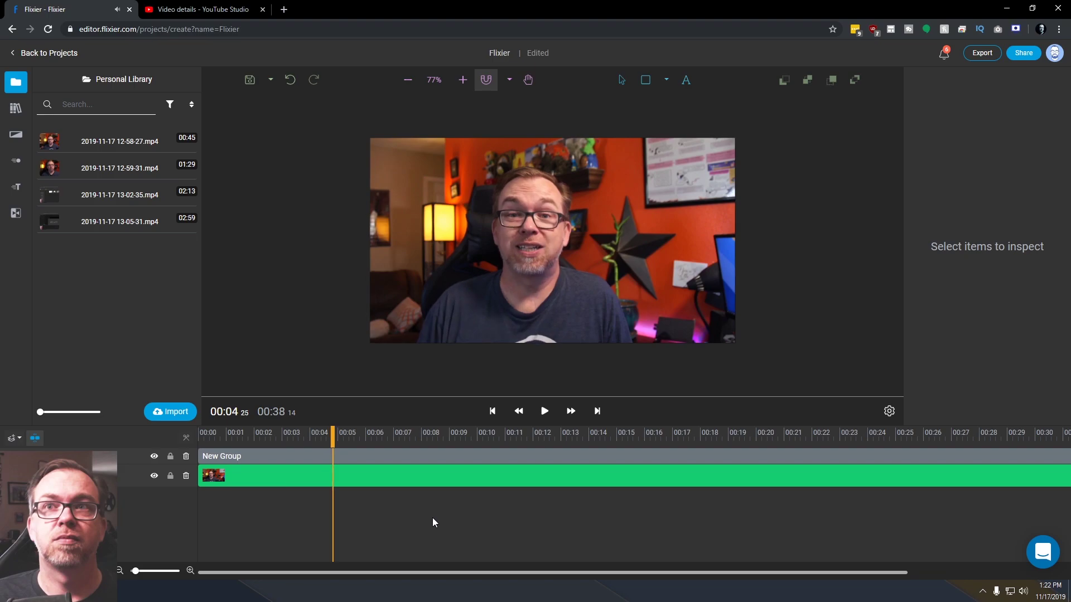
{"action": "key", "text": "space"}
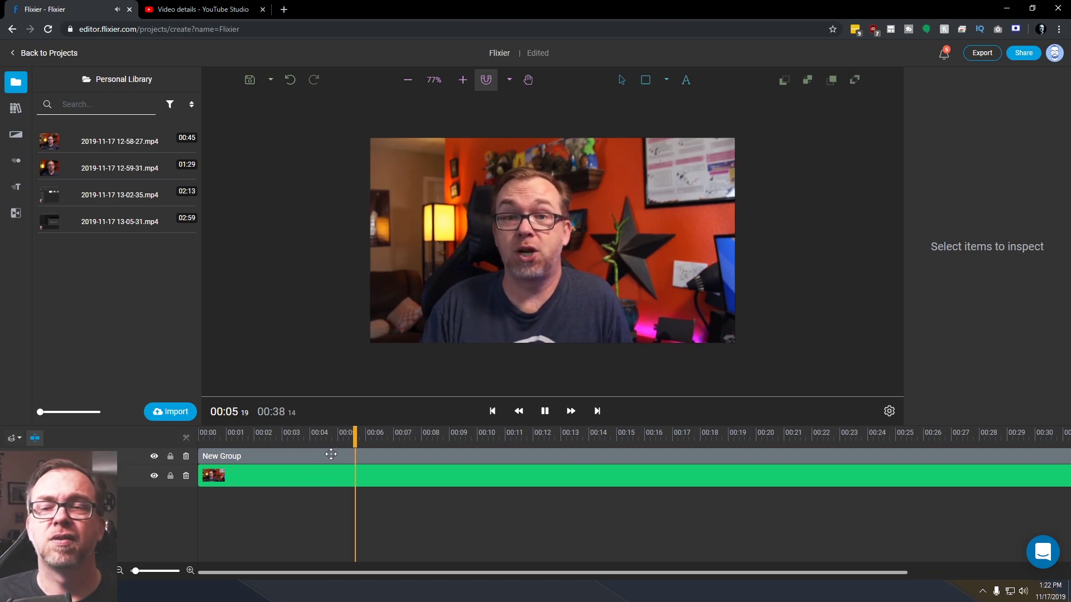
{"action": "left_click", "coordinate": [298, 434]}
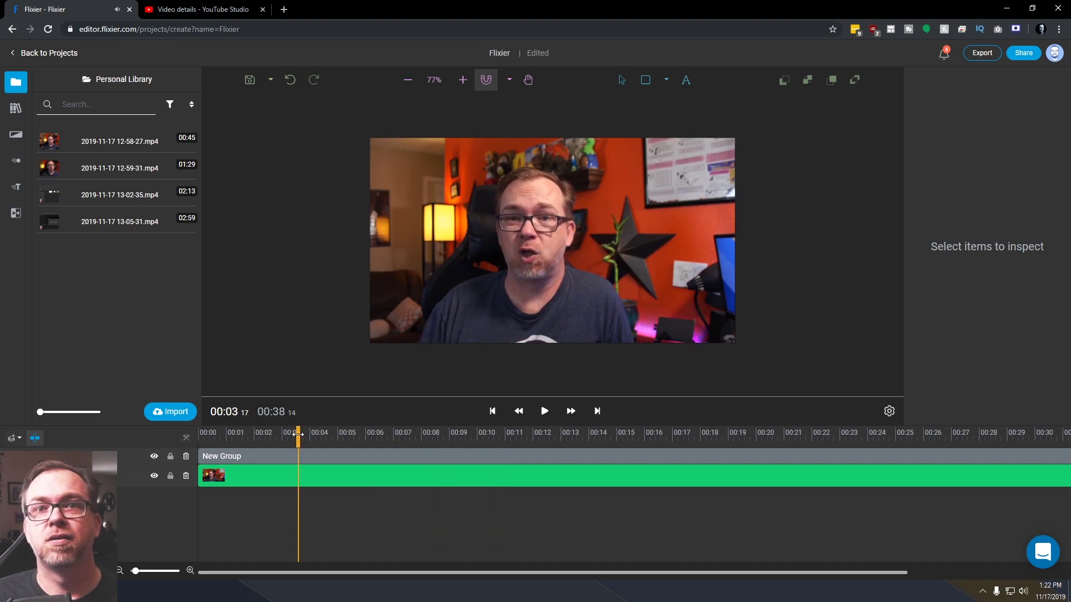
{"action": "key", "text": "space"}
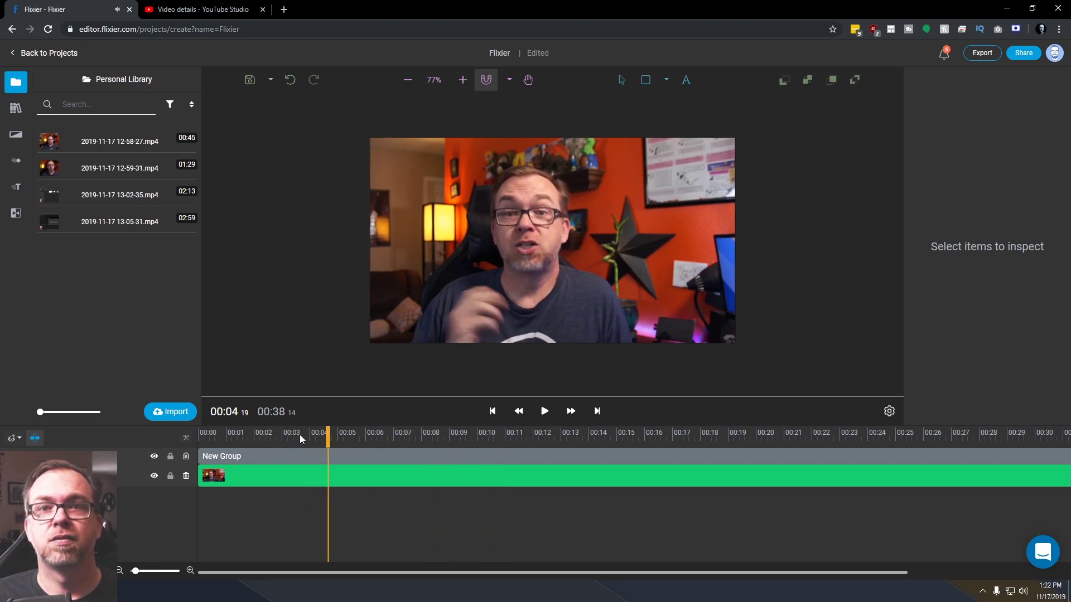
{"action": "left_click_drag", "start_coordinate": [324, 434], "coordinate": [320, 435]}
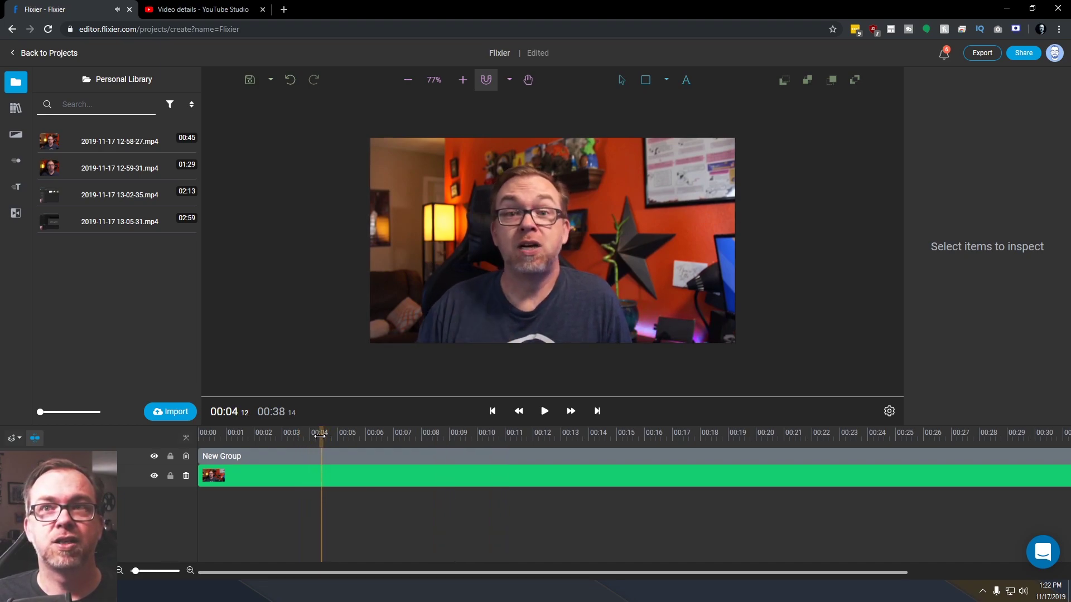
{"action": "left_click", "coordinate": [241, 476]}
{"action": "left_click", "coordinate": [186, 438]}
Delete the segment before 00:04 12 and close the resulting gap so the remaining clip starts at 00:00
{"action": "right_click", "coordinate": [293, 478]}
{"action": "left_click", "coordinate": [287, 477]}
{"action": "left_click", "coordinate": [286, 477]}
{"action": "key", "text": "Delete"}
{"action": "left_click", "coordinate": [302, 477]}
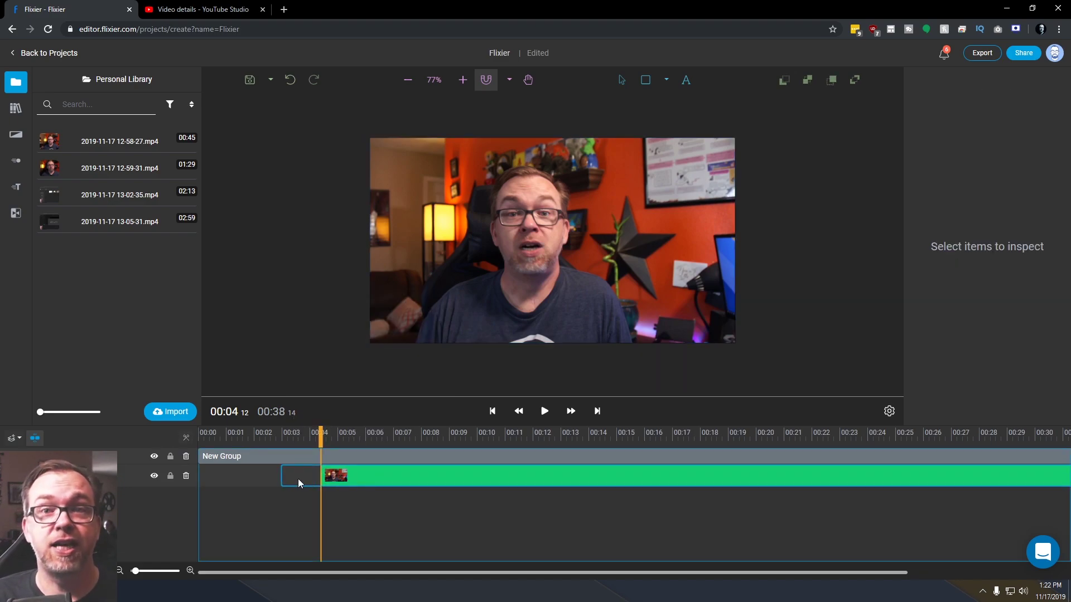
{"action": "key", "text": "Delete"}
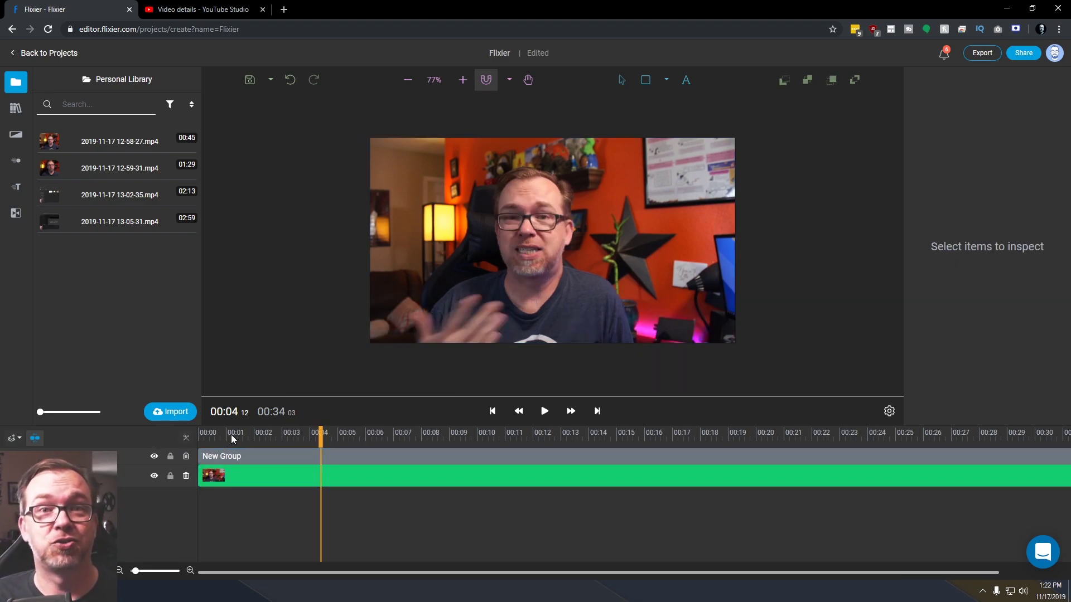
Play the sequence from near the start and split the clip at 00:13 08
{"action": "left_click_drag", "start_coordinate": [319, 437], "coordinate": [208, 437]}
{"action": "key", "text": "space"}
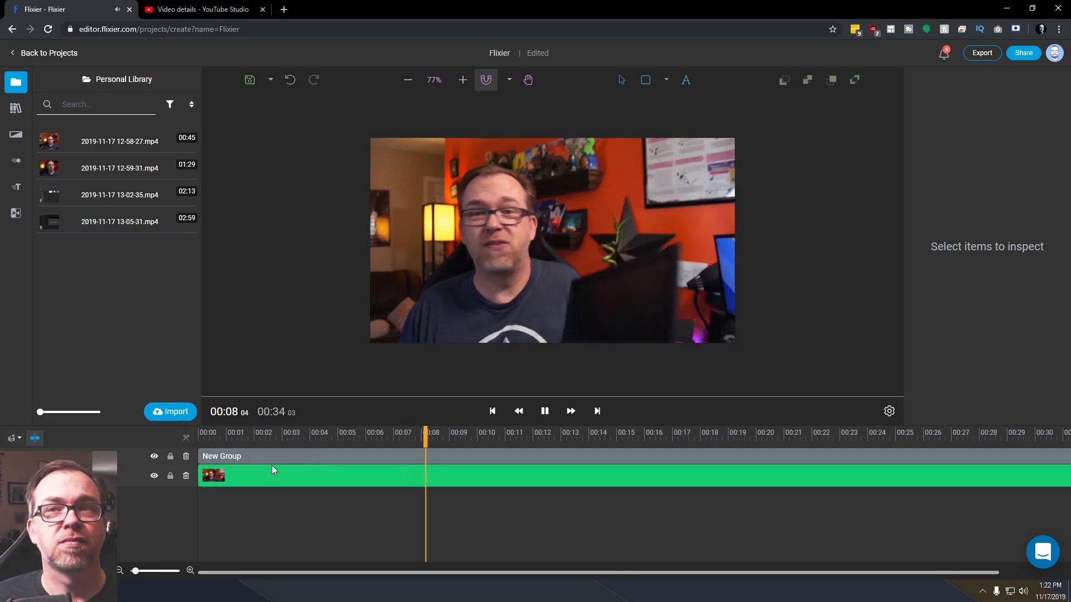
{"action": "left_click", "coordinate": [334, 474]}
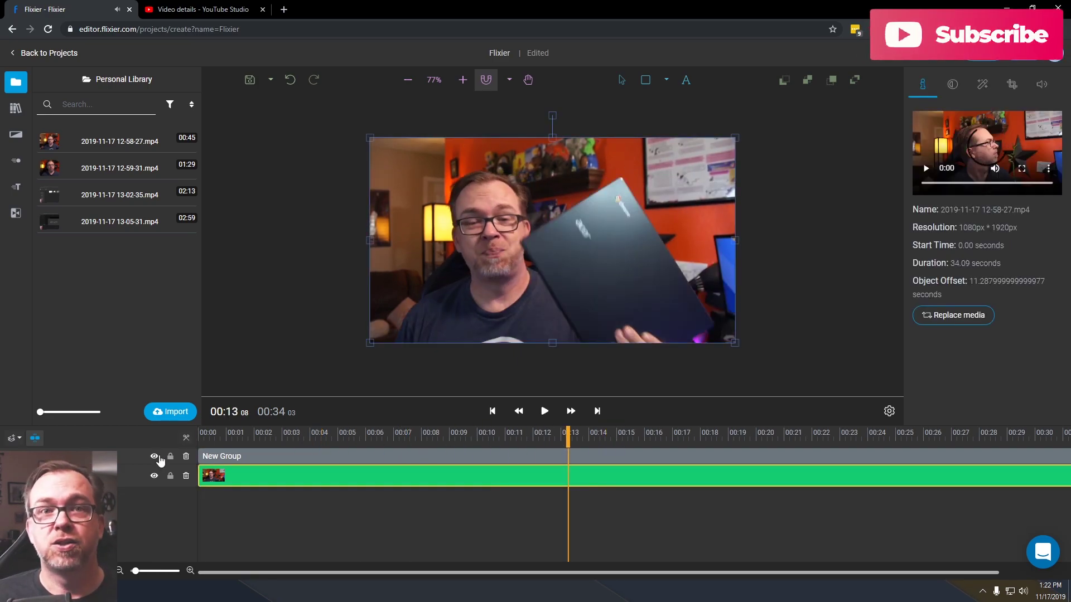
{"action": "left_click", "coordinate": [187, 438]}
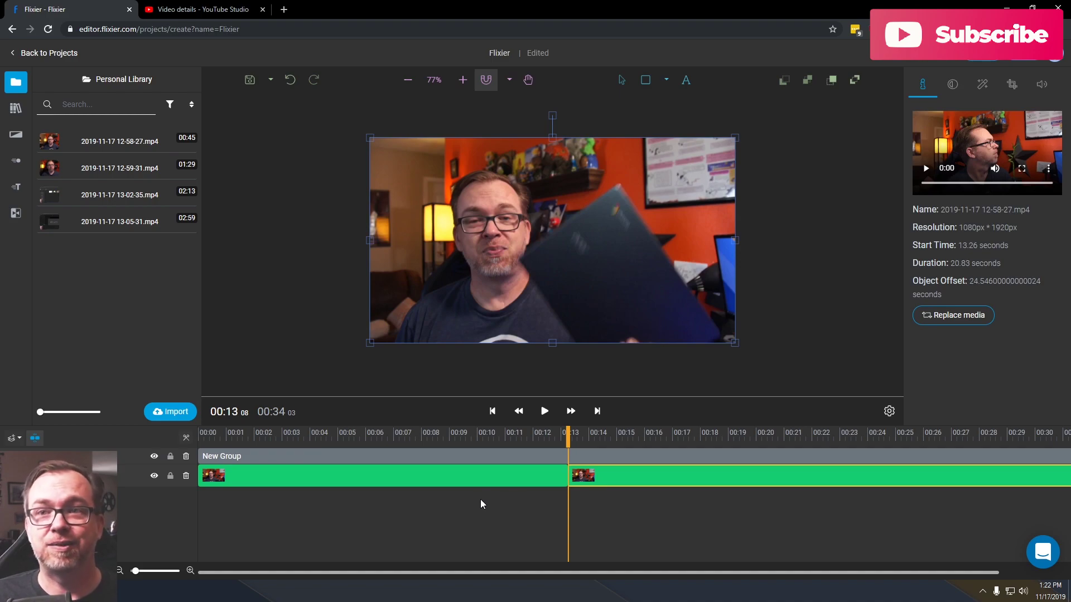
Cut out the section between 00:13 08 and 00:18 19, close the gap, and play across the join
{"action": "left_click_drag", "start_coordinate": [565, 434], "coordinate": [718, 432]}
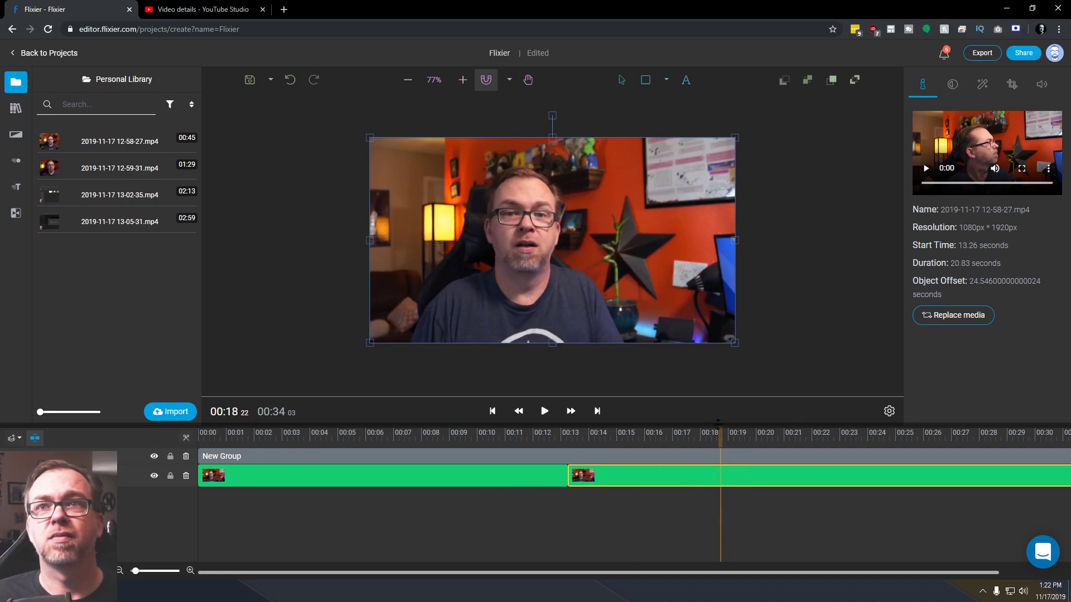
{"action": "left_click", "coordinate": [187, 438]}
{"action": "left_click", "coordinate": [654, 479]}
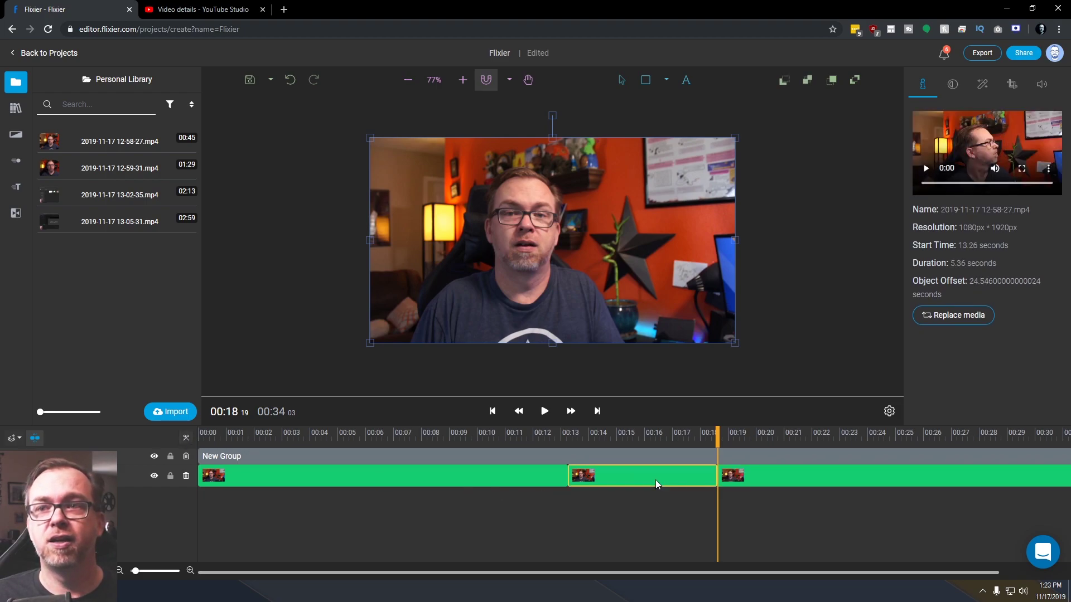
{"action": "key", "text": "Delete"}
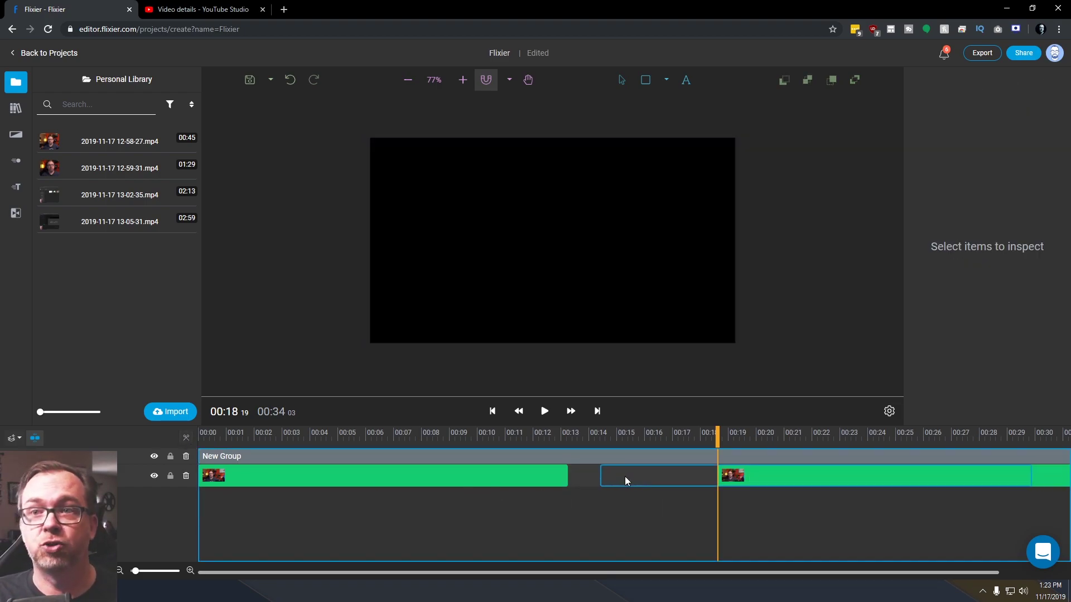
{"action": "left_click", "coordinate": [602, 480]}
{"action": "key", "text": "Delete"}
{"action": "left_click", "coordinate": [557, 434]}
{"action": "key", "text": "space"}
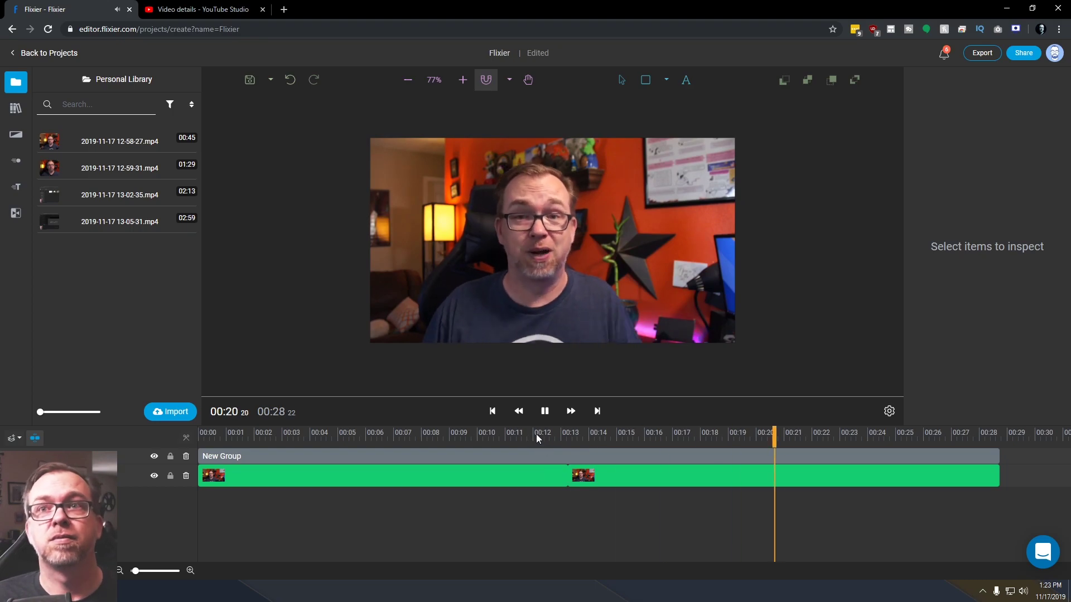
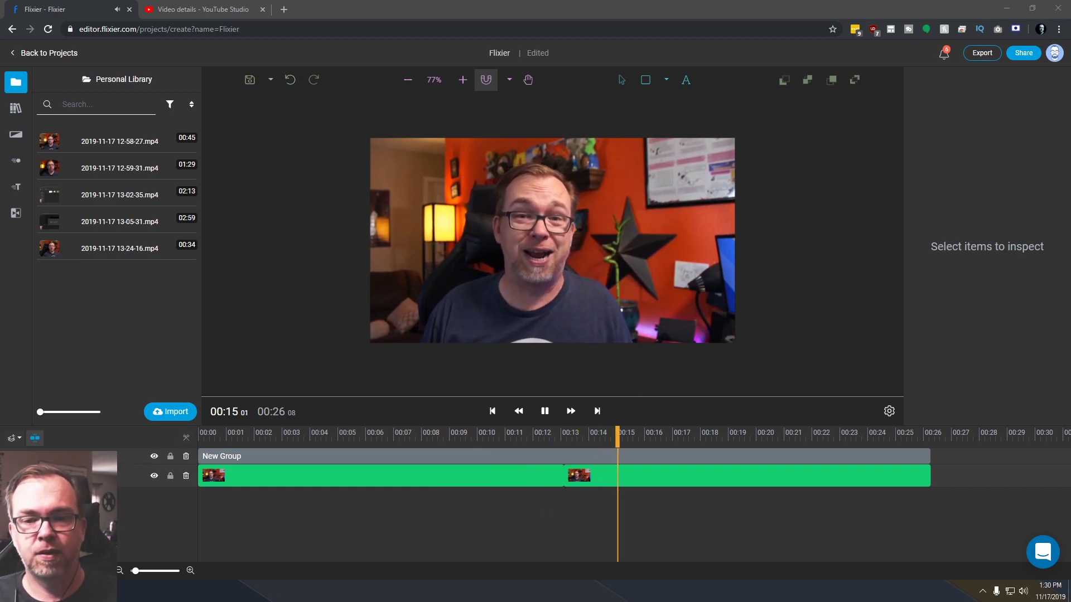
Play across the cut between the two clips from 00:12 13 to examine the jump
{"action": "left_click", "coordinate": [560, 567]}
{"action": "key", "text": "space"}
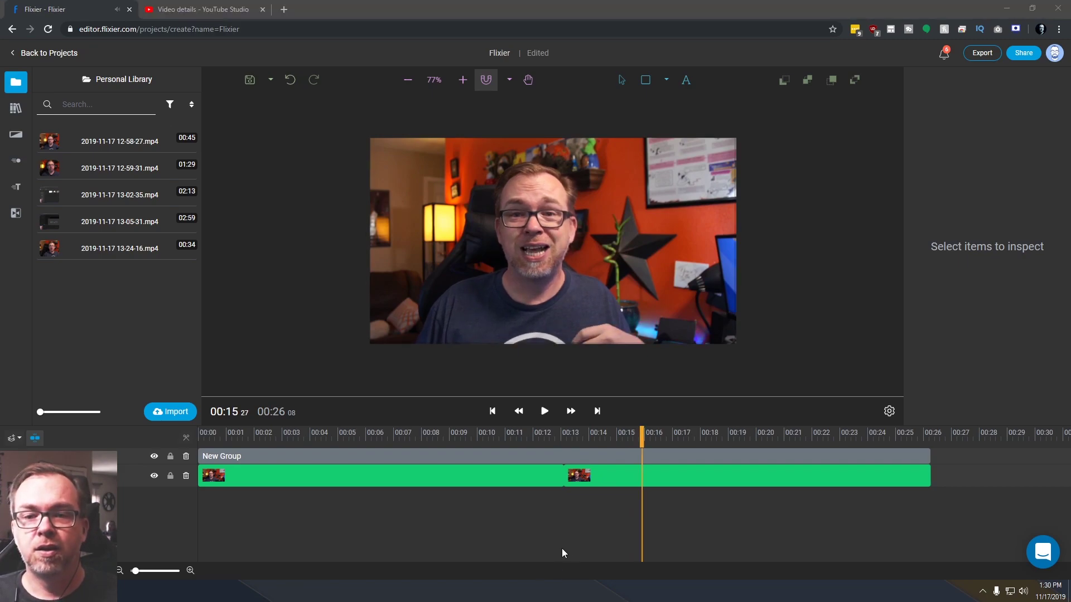
{"action": "mouse_move", "coordinate": [547, 436]}
{"action": "left_mouse_down"}
{"action": "mouse_move", "coordinate": [579, 434]}
{"action": "mouse_move", "coordinate": [545, 434]}
{"action": "left_mouse_up"}
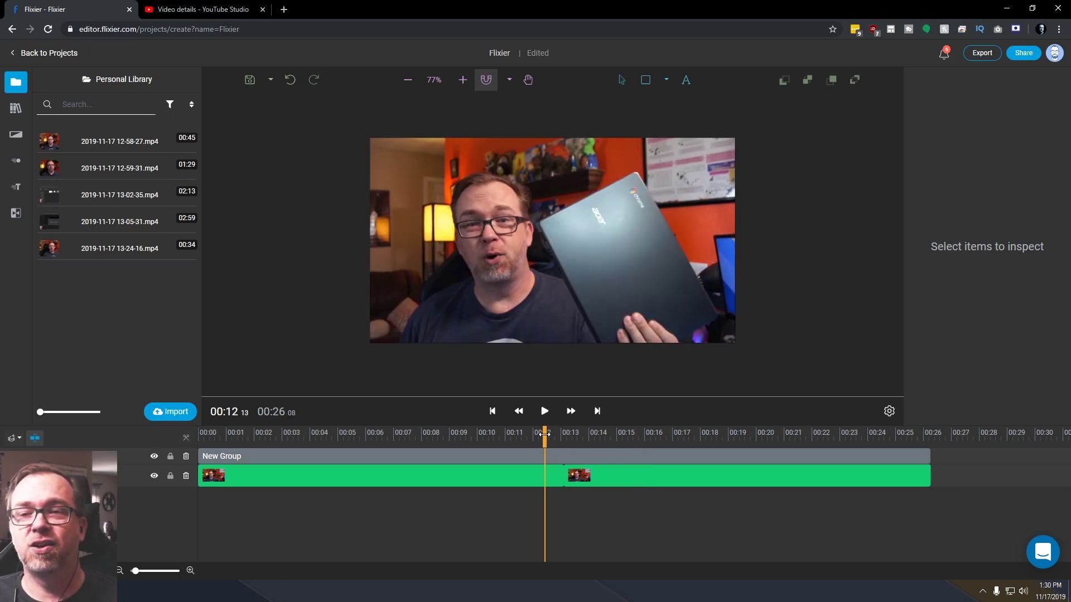
{"action": "key", "text": "space"}
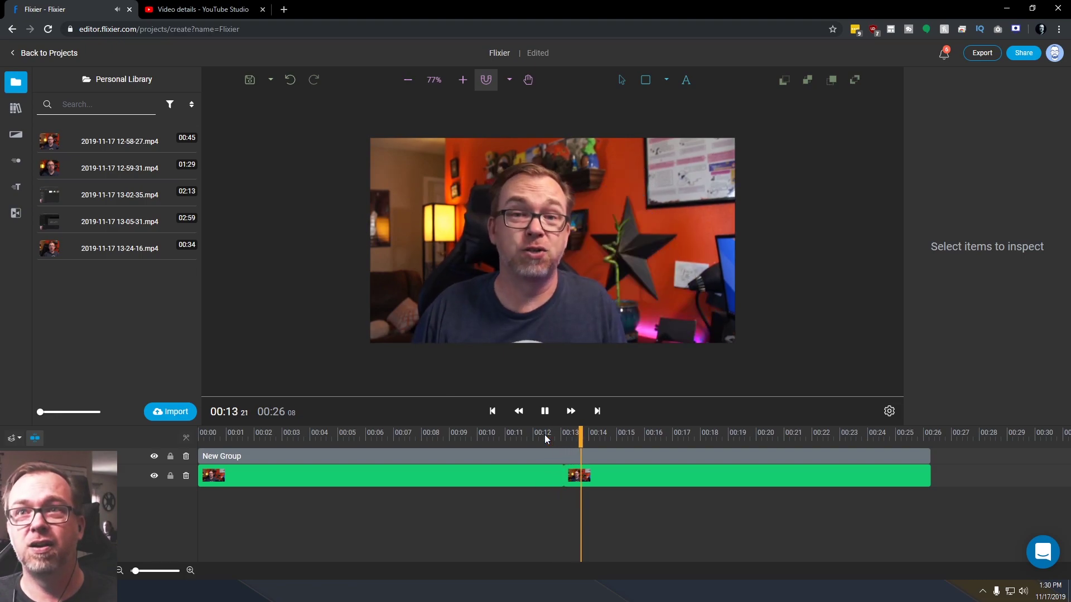
{"action": "key", "text": "space"}
Scale the second clip to 1.08 with proportions maintained and centre it in the frame at about -81 horizontal, -45 vertical
{"action": "left_click", "coordinate": [601, 485]}
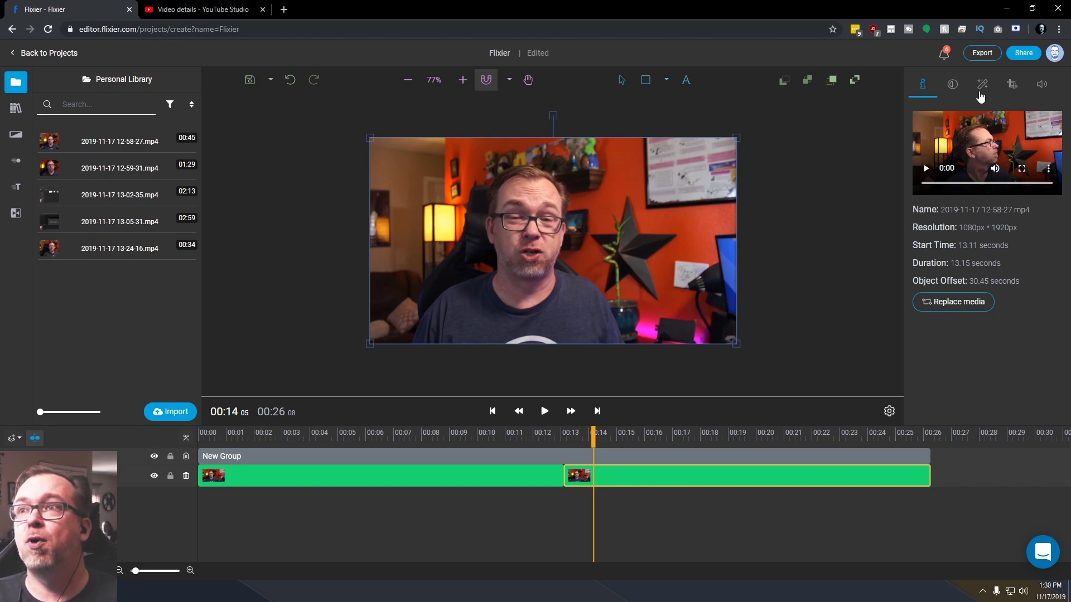
{"action": "left_click", "coordinate": [1015, 91]}
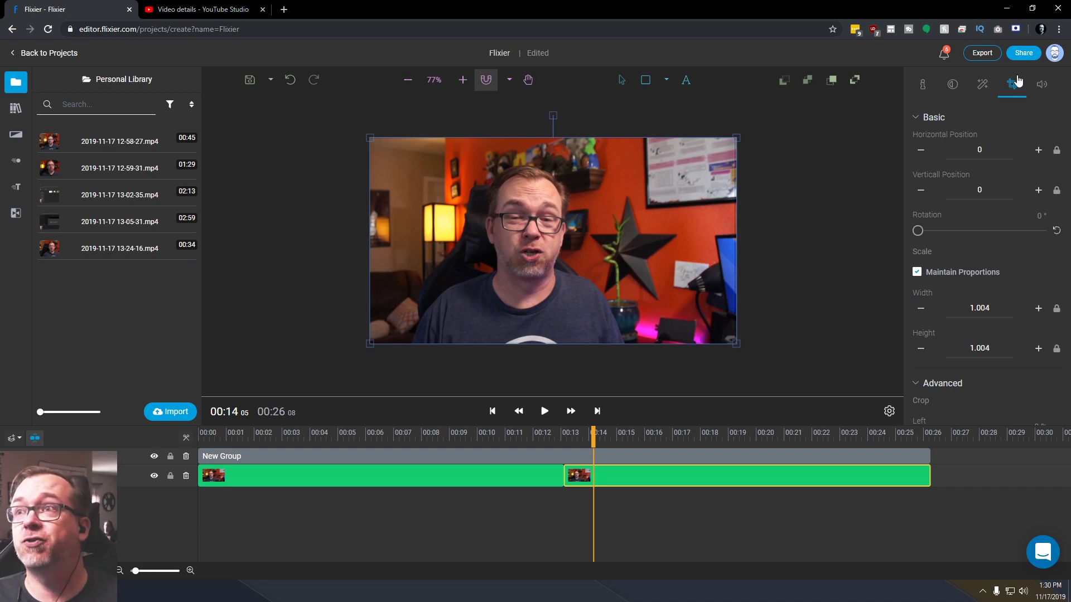
{"action": "left_click", "coordinate": [917, 273]}
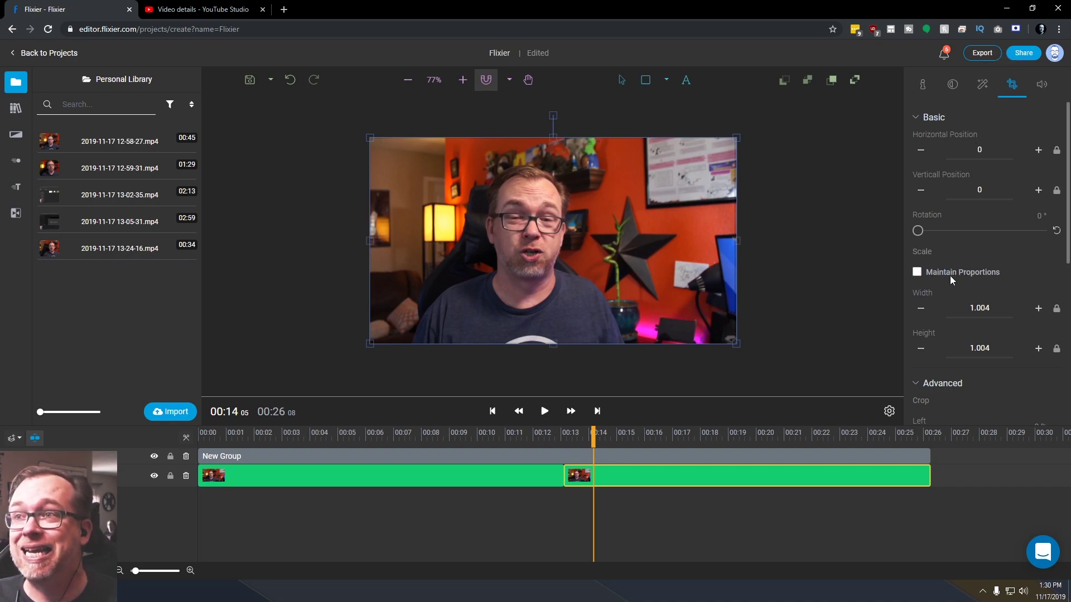
{"action": "left_click", "coordinate": [917, 273]}
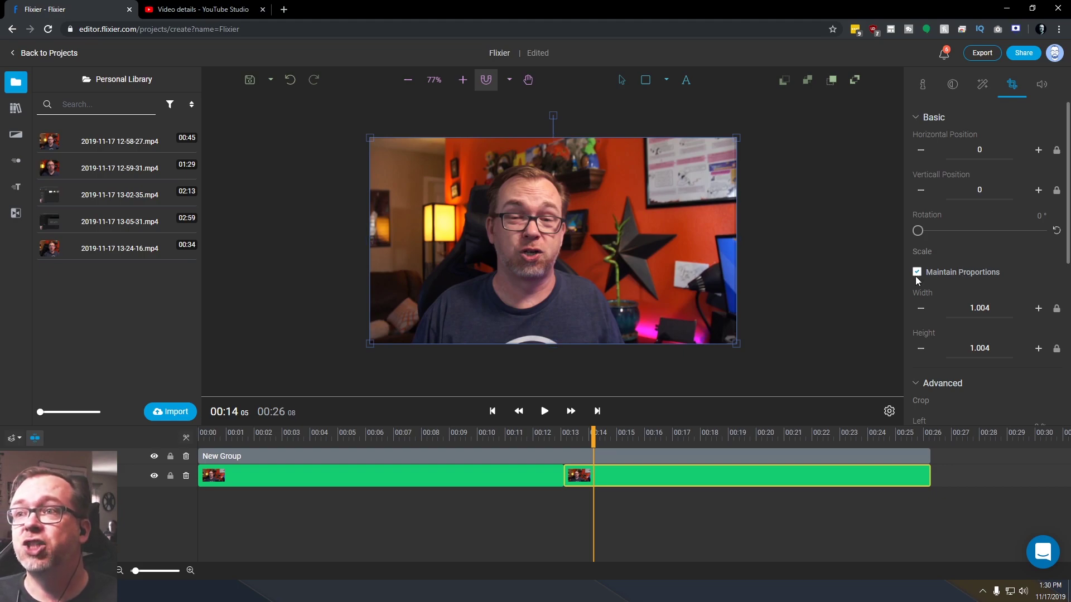
{"action": "left_click_drag", "start_coordinate": [975, 310], "coordinate": [1020, 308]}
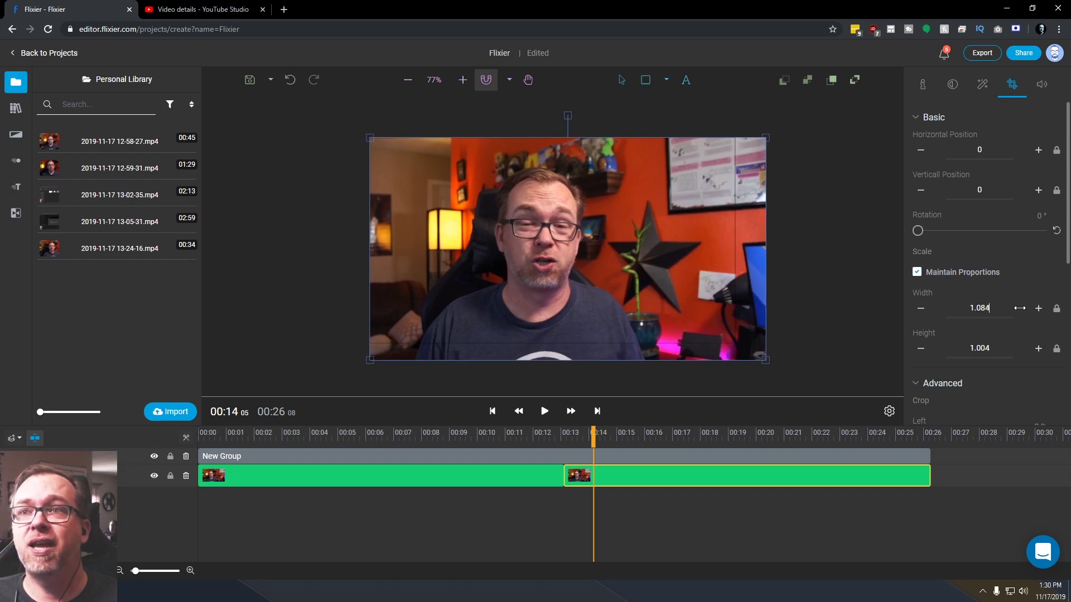
{"action": "mouse_move", "coordinate": [681, 265]}
{"action": "left_mouse_down"}
{"action": "mouse_move", "coordinate": [657, 263]}
{"action": "mouse_move", "coordinate": [663, 258]}
{"action": "left_mouse_up"}
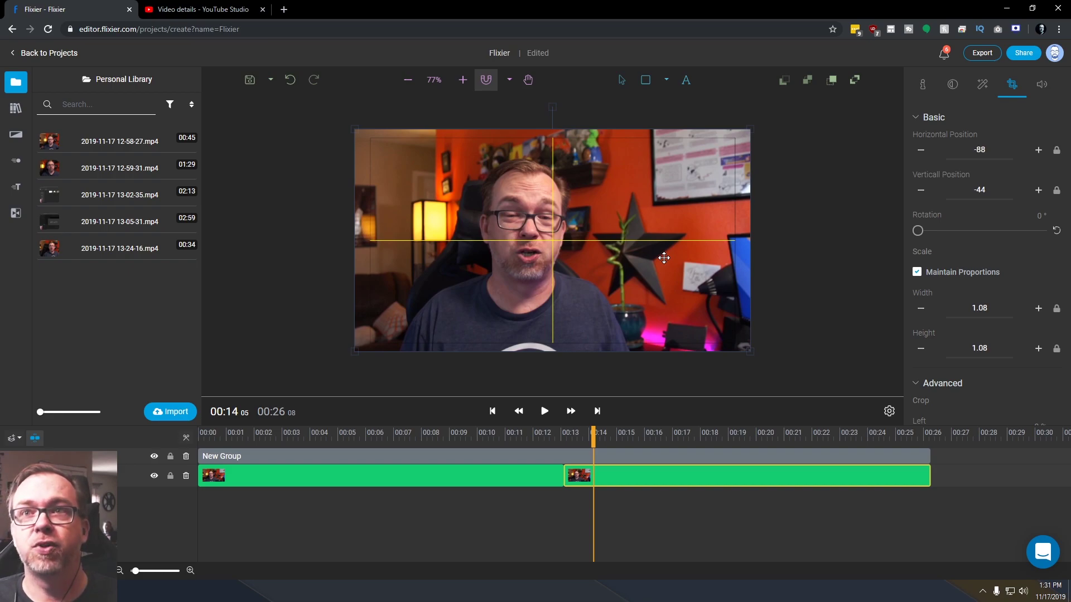
{"action": "left_click_drag", "start_coordinate": [664, 258], "coordinate": [664, 258]}
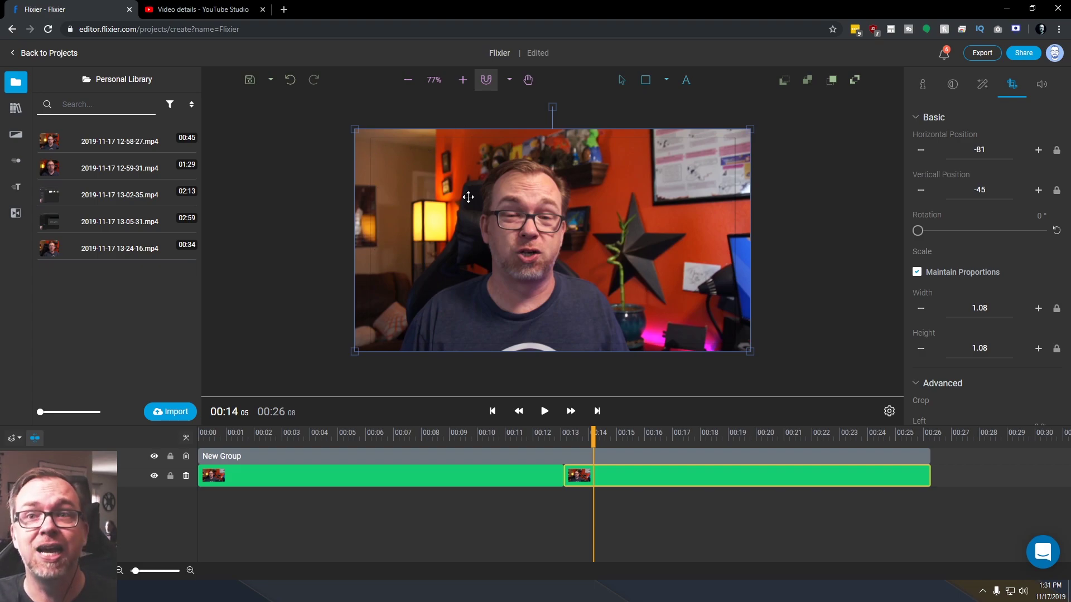
Play across the cut from 00:10 24 to check the zoomed second clip
{"action": "left_click", "coordinate": [499, 433]}
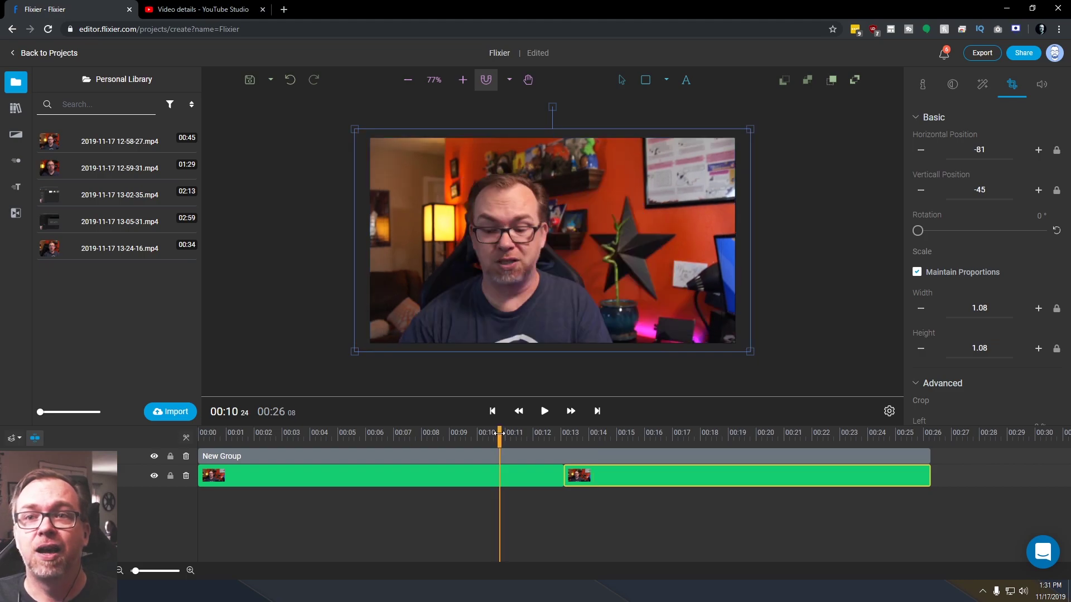
{"action": "key", "text": "space"}
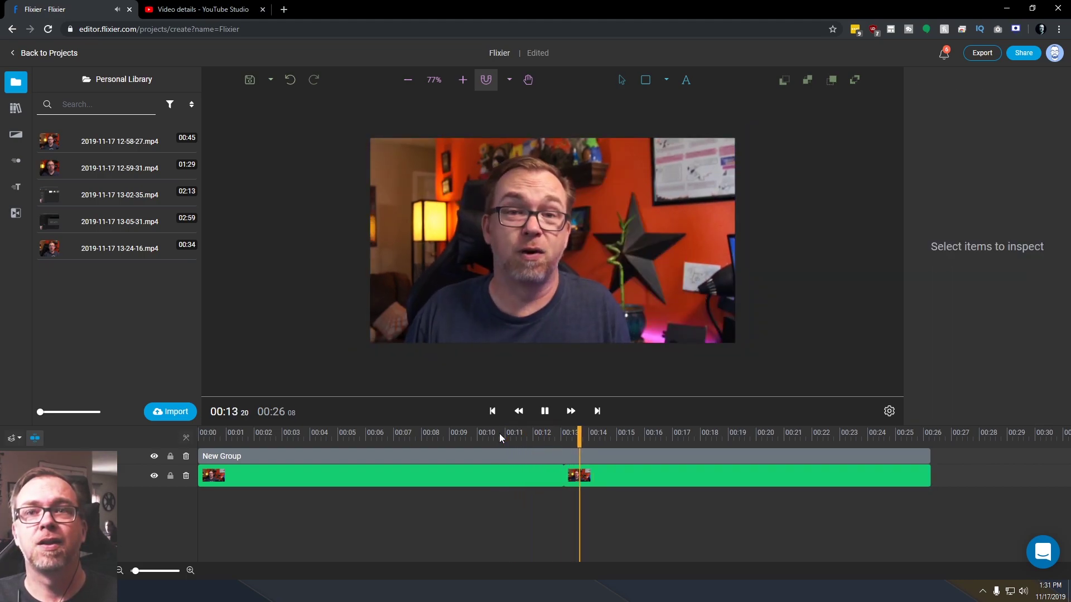
{"action": "key", "text": "space"}
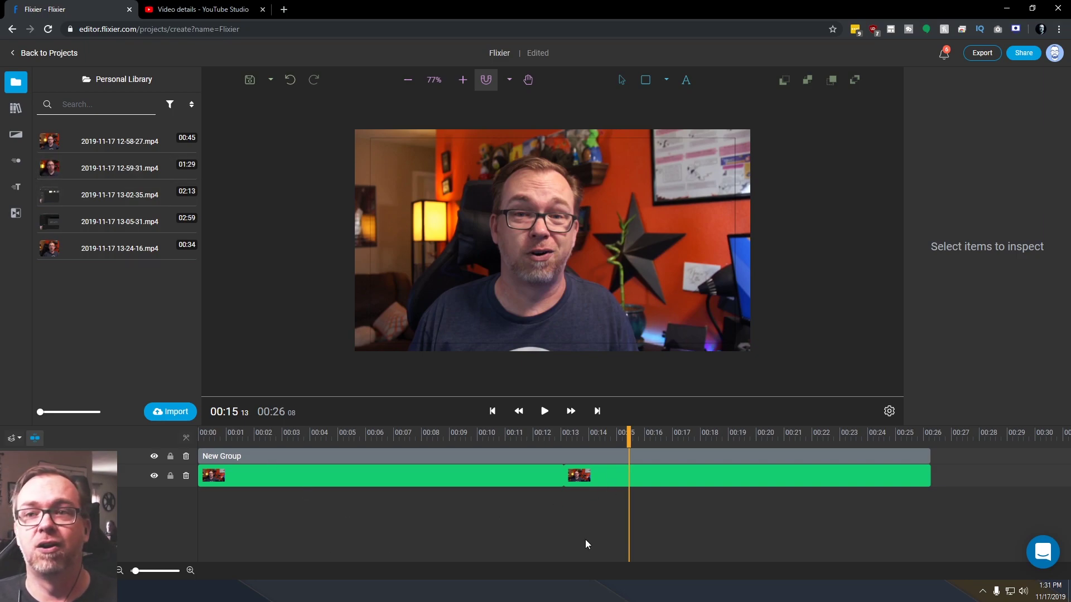
{"action": "left_click_drag", "start_coordinate": [120, 168], "coordinate": [906, 440]}
{"action": "key", "text": "space"}
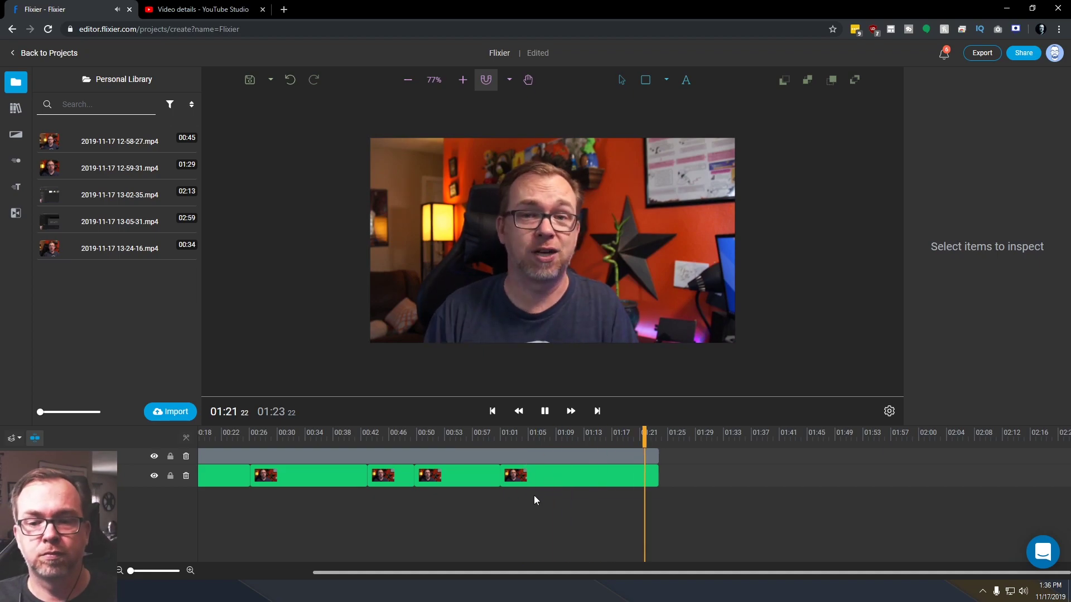
{"action": "left_click_drag", "start_coordinate": [120, 195], "coordinate": [552, 240]}
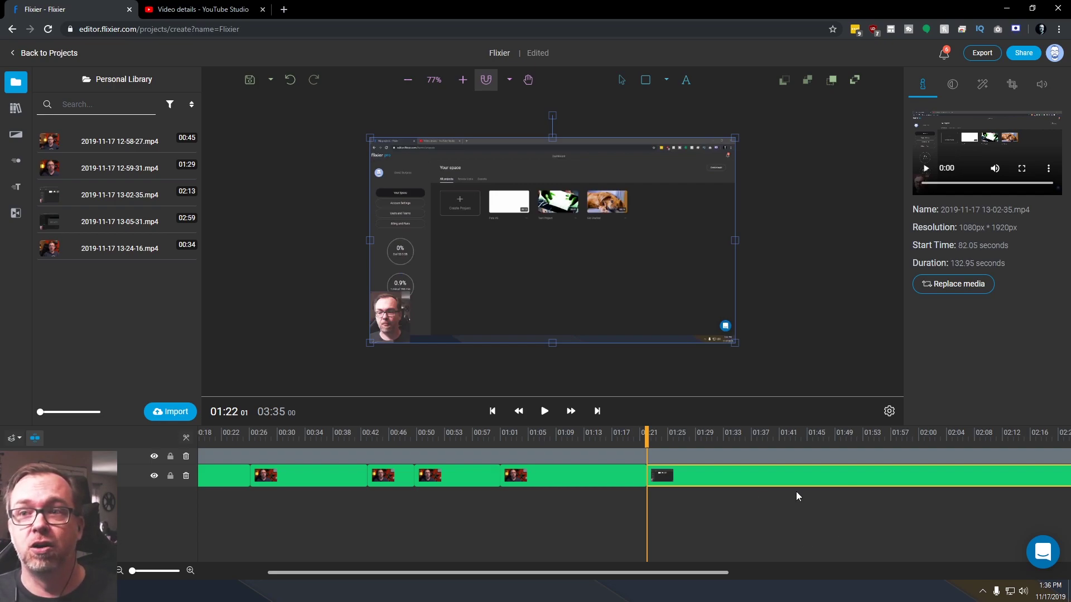
{"action": "left_click", "coordinate": [594, 478]}
{"action": "left_click", "coordinate": [700, 484]}
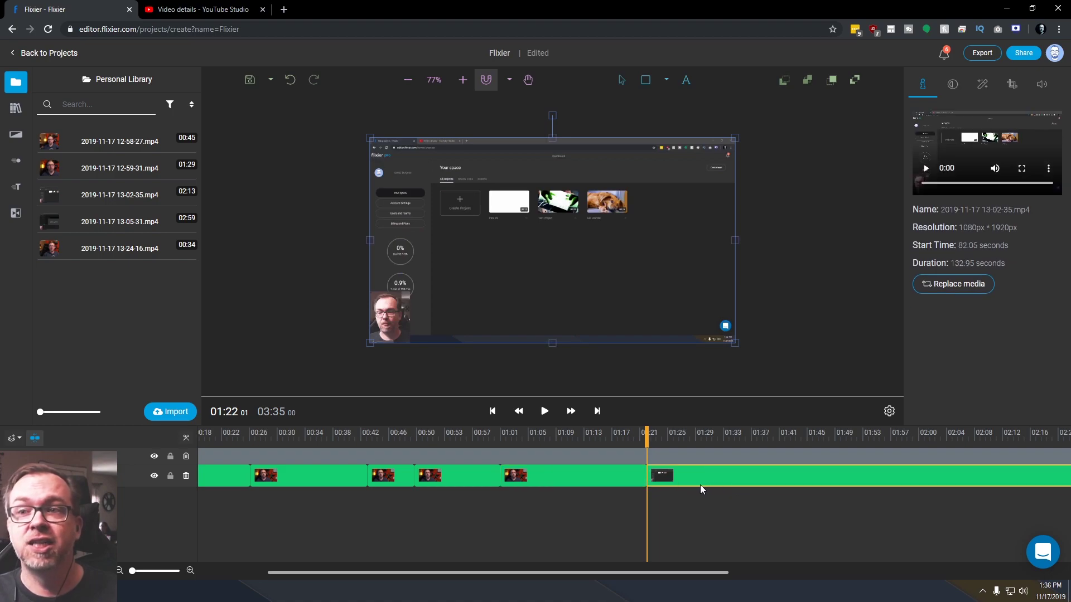
{"action": "left_click", "coordinate": [1043, 87]}
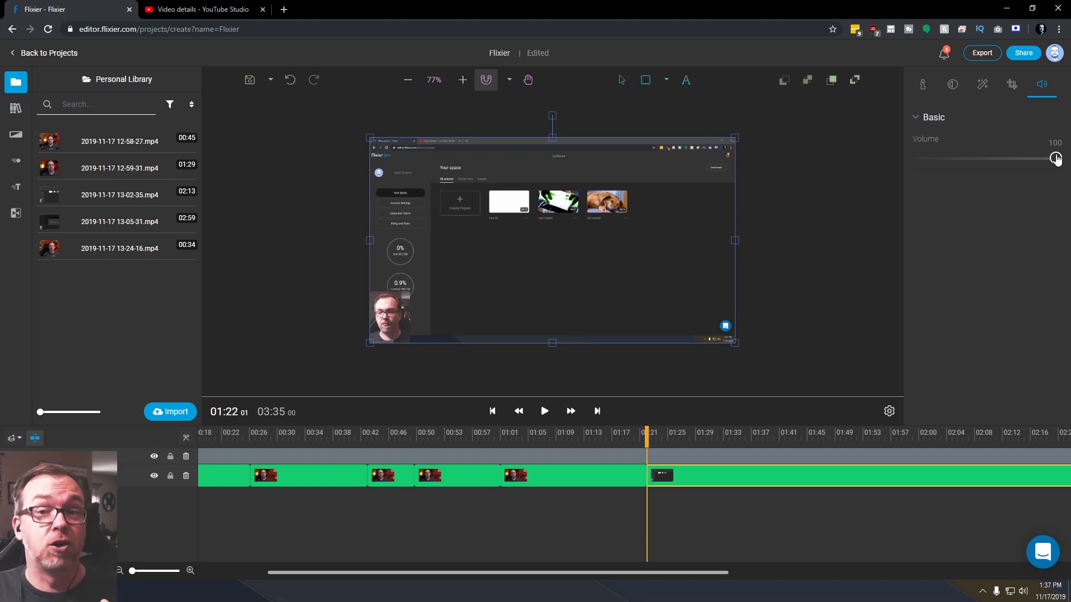
{"action": "left_click", "coordinate": [703, 497]}
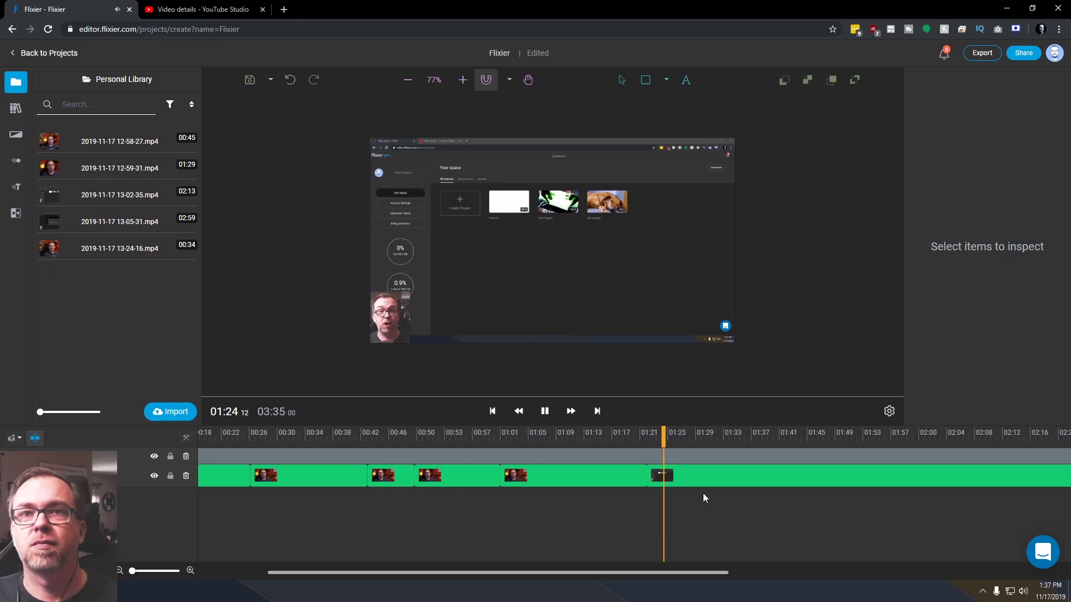
{"action": "left_click", "coordinate": [654, 437]}
{"action": "key", "text": "space"}
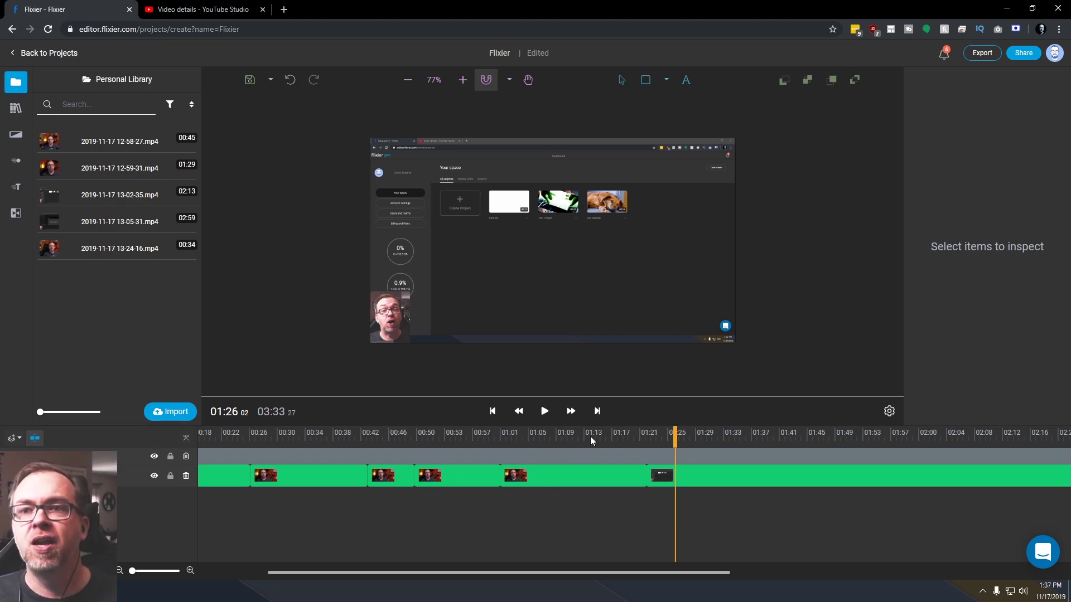
{"action": "left_click_drag", "start_coordinate": [603, 433], "coordinate": [668, 438]}
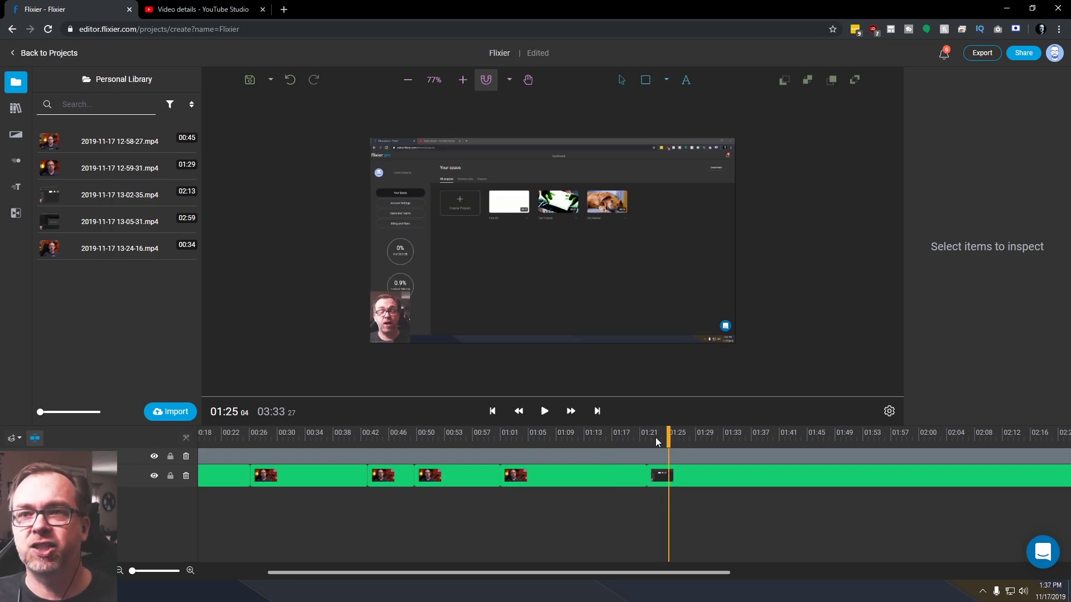
{"action": "left_click", "coordinate": [659, 434]}
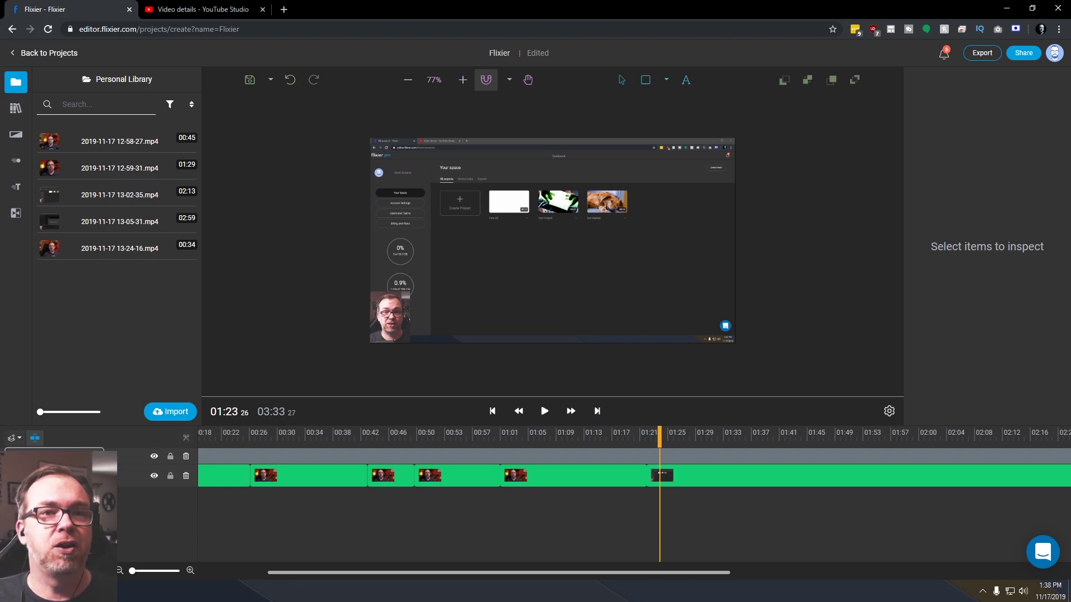
{"action": "left_click", "coordinate": [13, 440]}
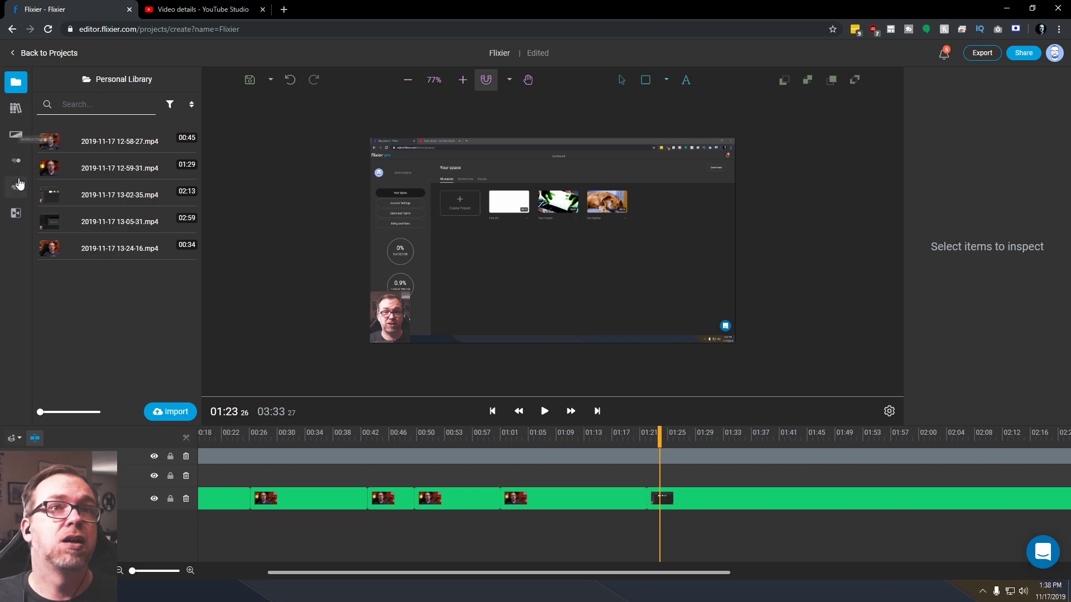
{"action": "left_click", "coordinate": [15, 213]}
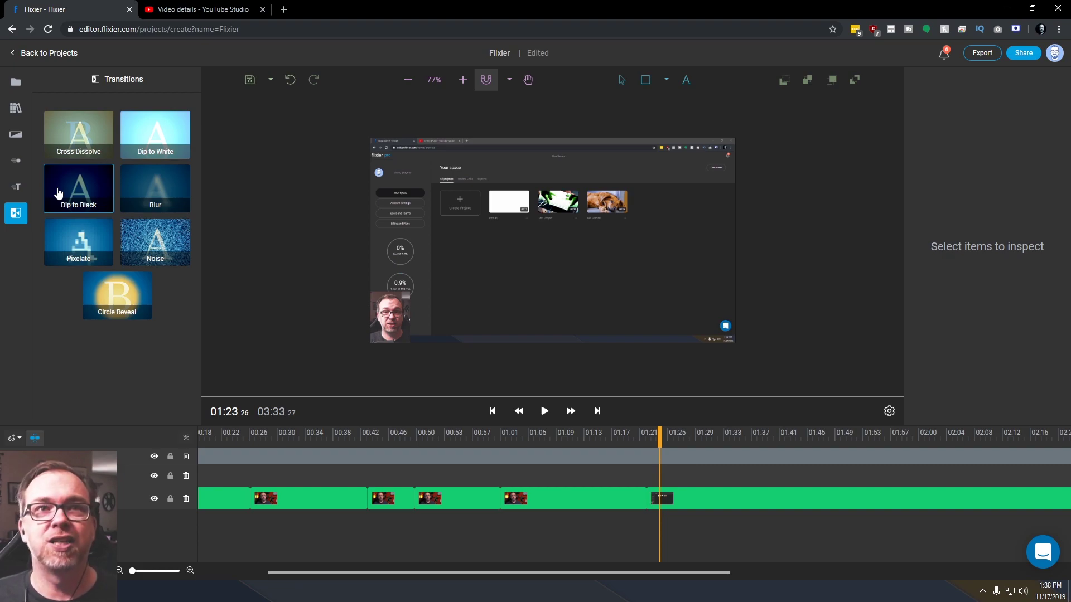
{"action": "left_click_drag", "start_coordinate": [167, 154], "coordinate": [232, 190]}
{"action": "left_click_drag", "start_coordinate": [513, 434], "coordinate": [643, 499]}
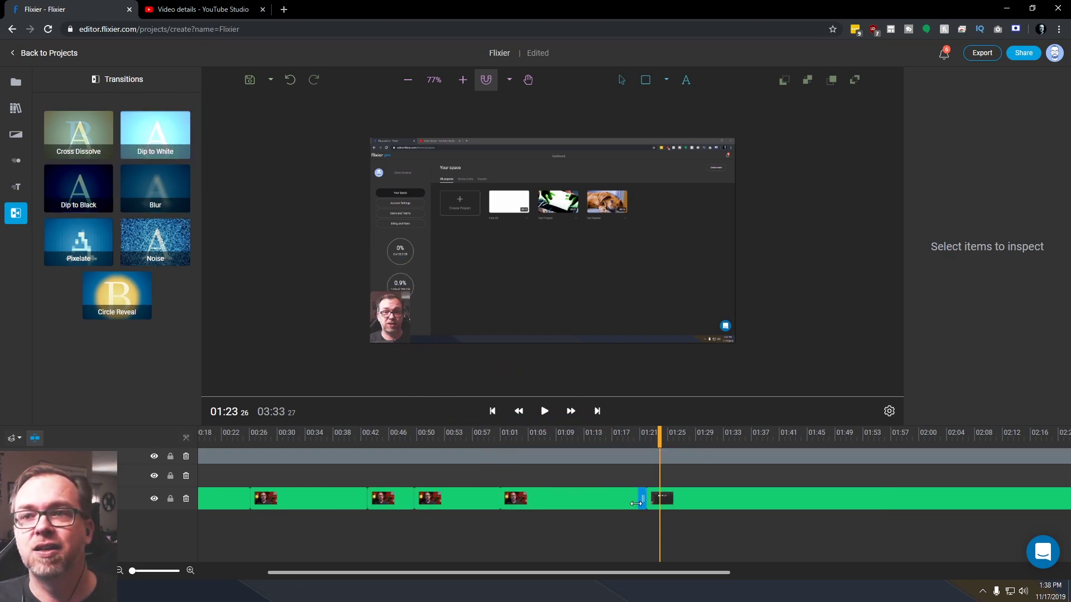
{"action": "left_click", "coordinate": [630, 435]}
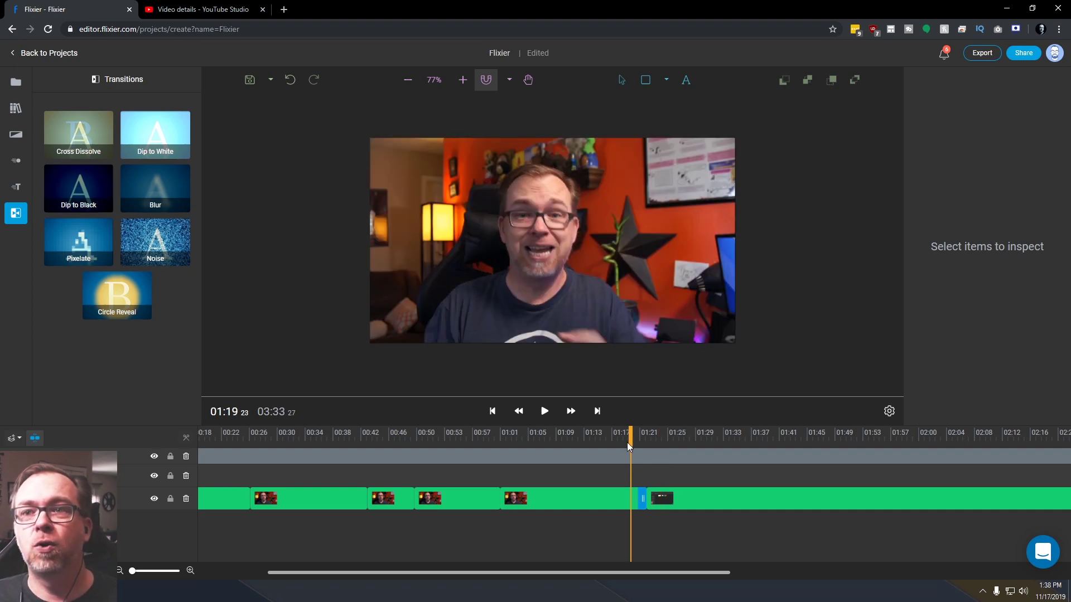
{"action": "key", "text": "space"}
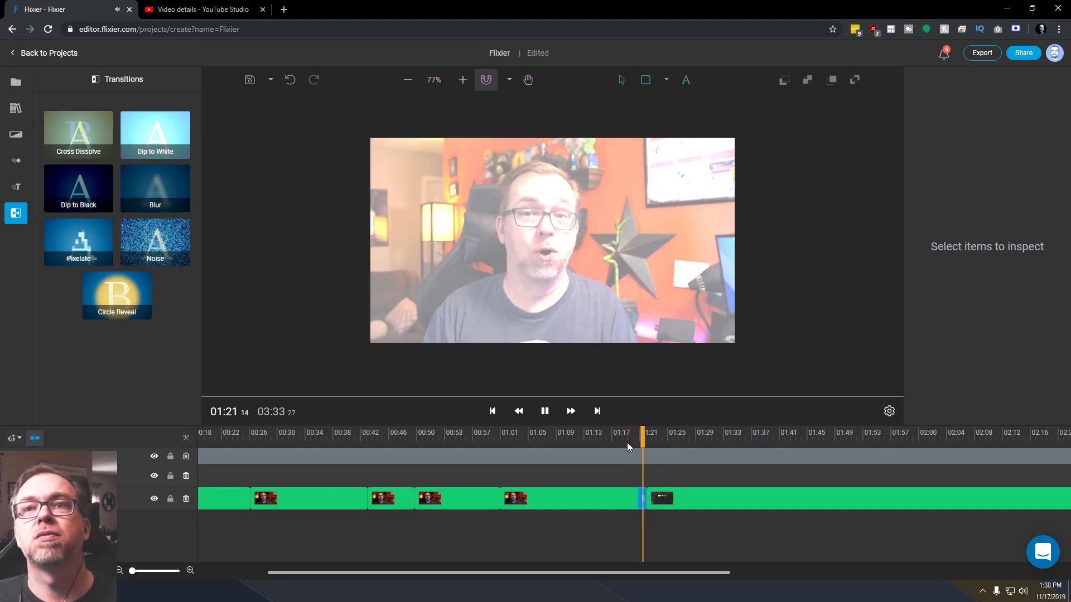
{"action": "key", "text": "space"}
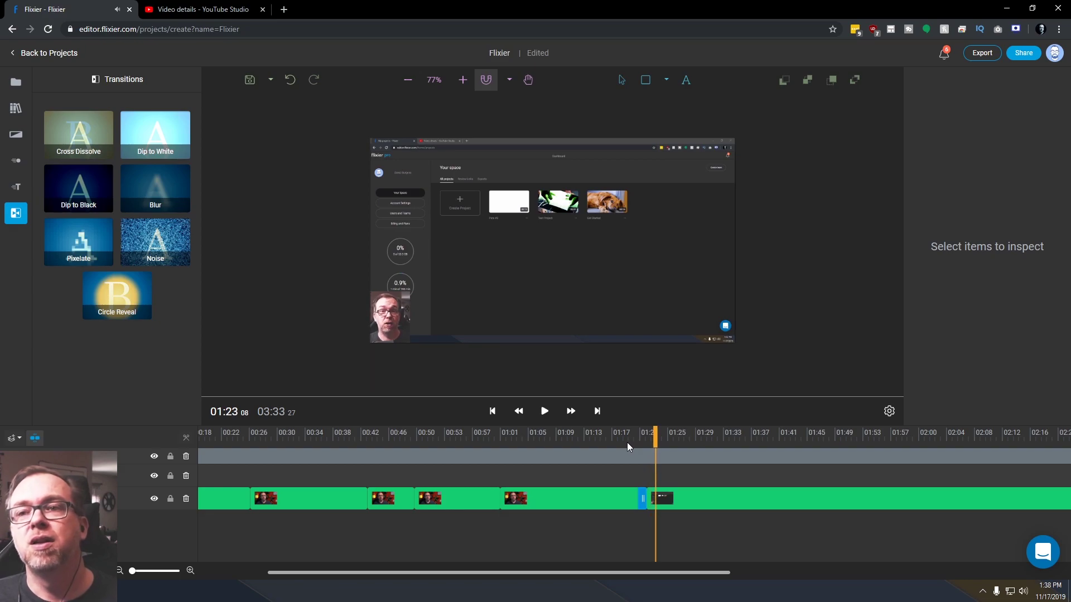
{"action": "key", "text": "ctrl+z"}
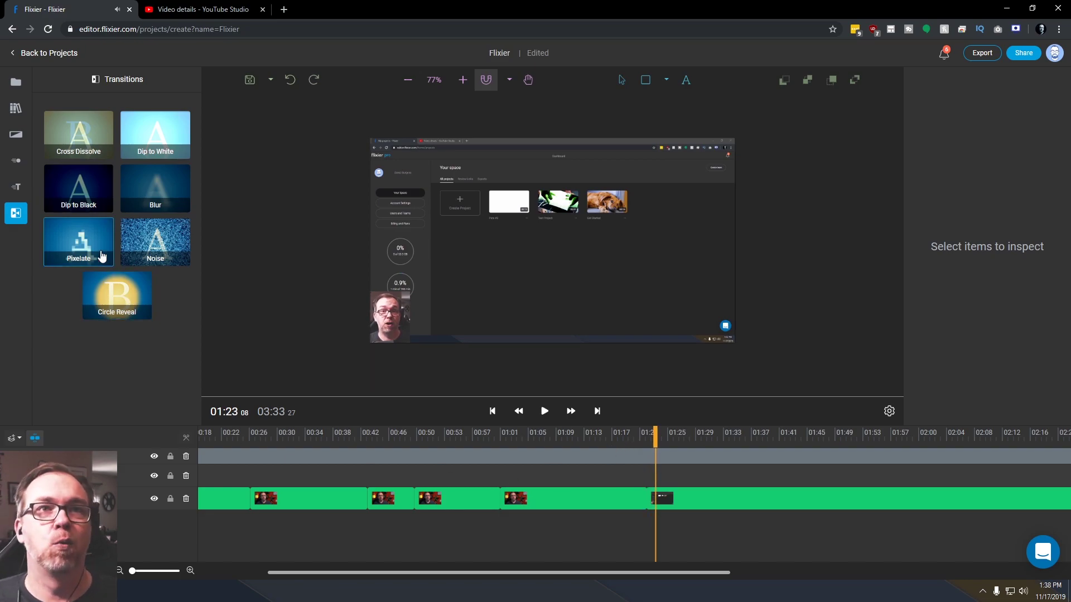
Place the Bars Corner overlay on the empty track across the cut before the screen-recording clip, starting at 81.29 seconds
{"action": "left_click", "coordinate": [12, 186]}
{"action": "left_click", "coordinate": [17, 163]}
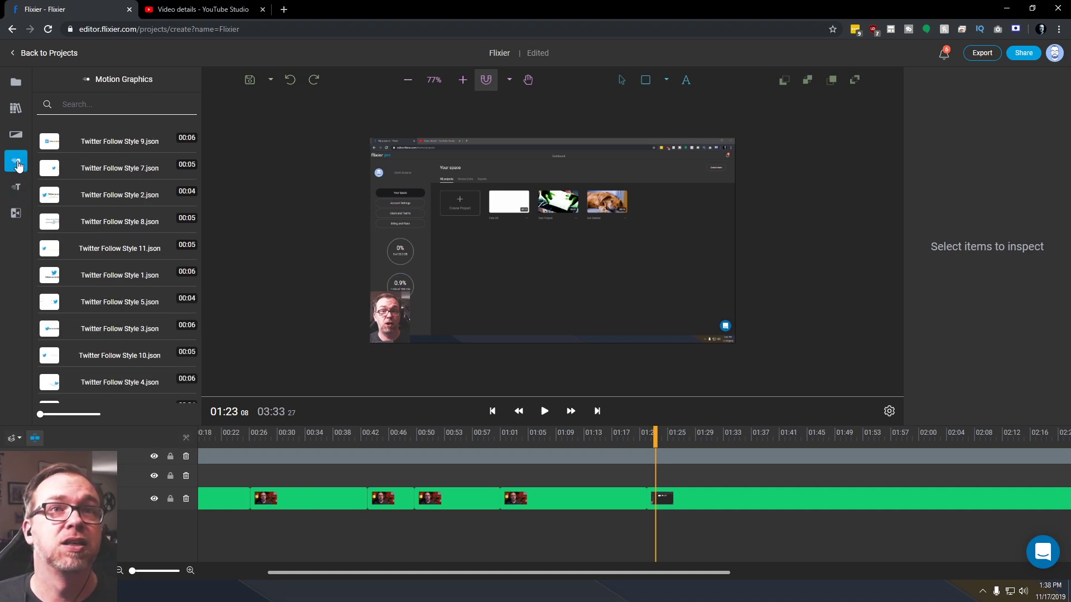
{"action": "left_click", "coordinate": [16, 135]}
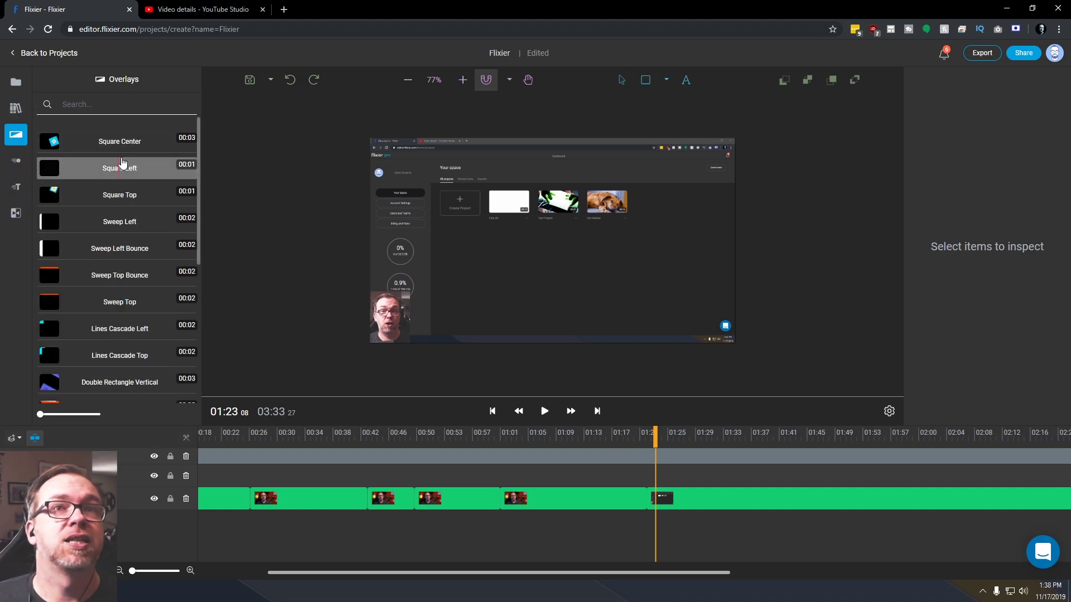
{"action": "scroll", "coordinate": [67, 251], "scroll_direction": "down", "scroll_amount": 5}
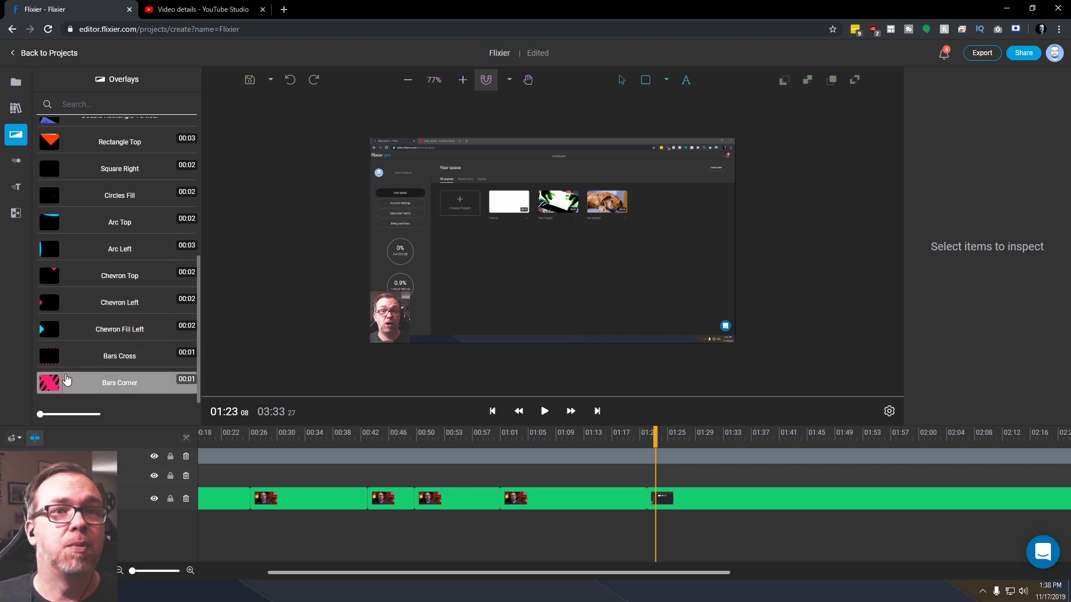
{"action": "left_click_drag", "start_coordinate": [67, 381], "coordinate": [642, 473]}
{"action": "left_click", "coordinate": [648, 473]}
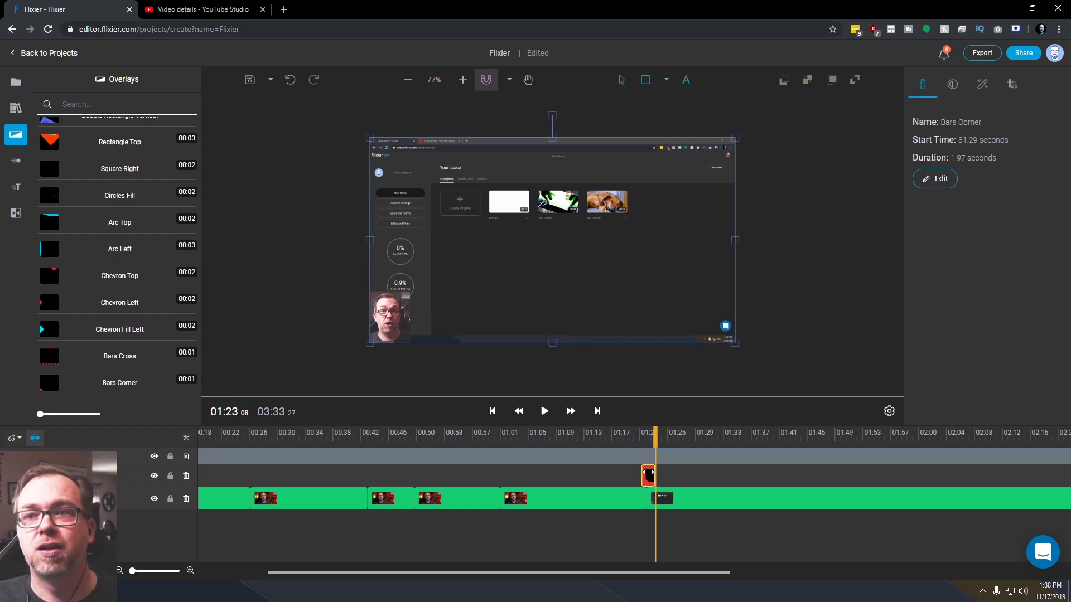
Play across the cut to check how the Bars Corner overlay covers the change of clip
{"action": "left_click", "coordinate": [694, 435]}
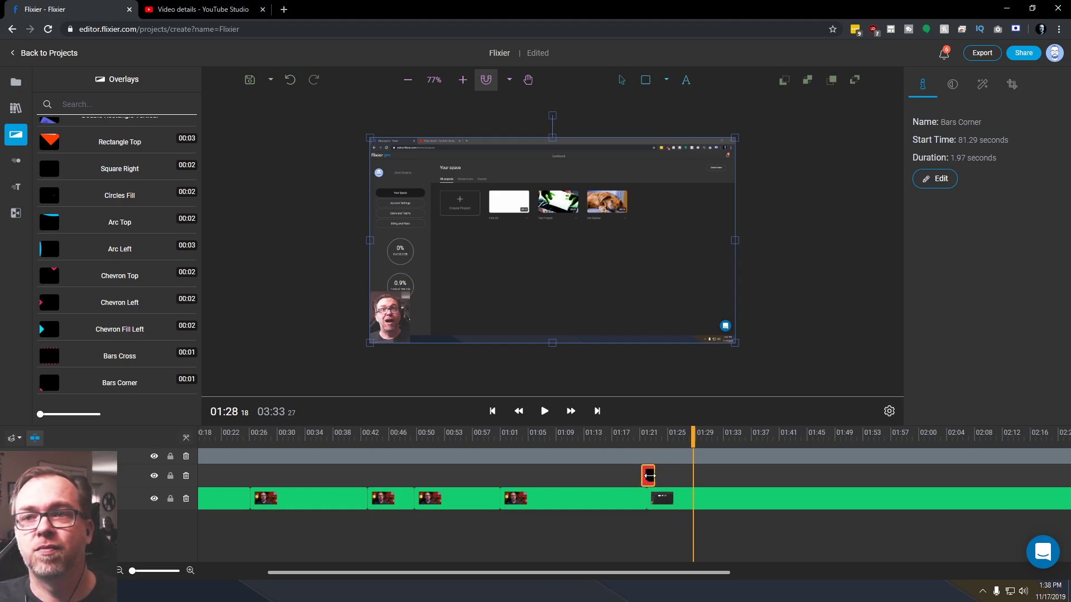
{"action": "left_click", "coordinate": [623, 441]}
{"action": "key", "text": "space"}
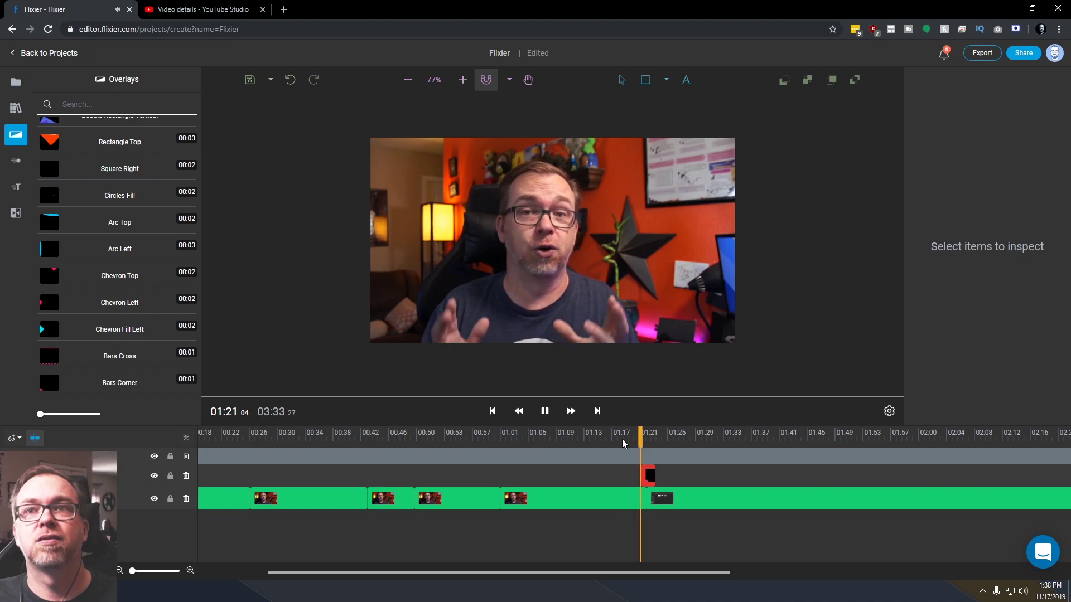
{"action": "key", "text": "space"}
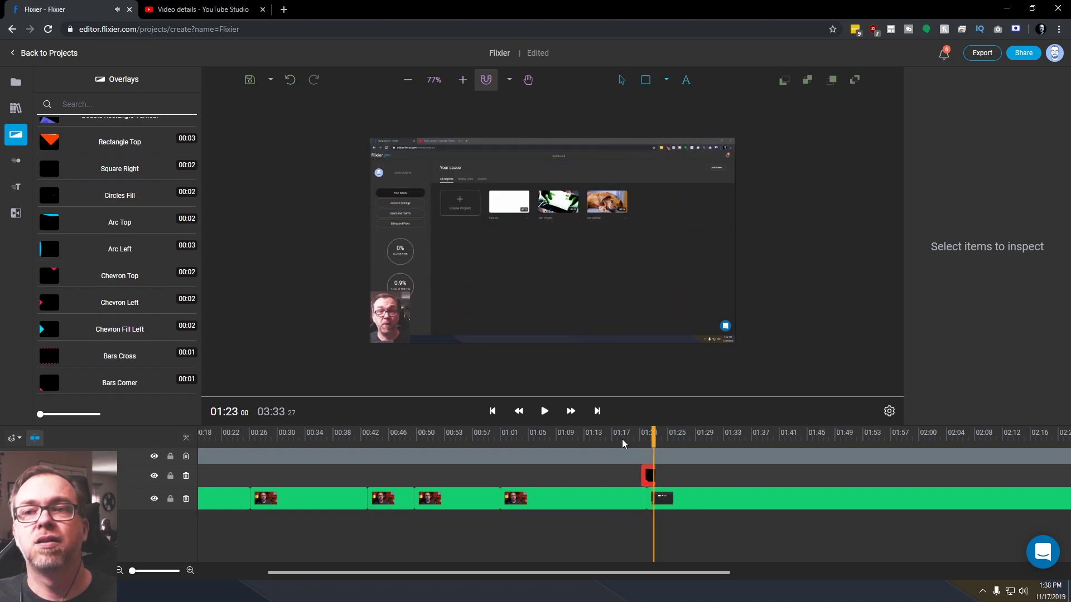
Try recolouring the Bars Corner overlay to blue (#4A90E2), save the animation and preview it on the timeline
{"action": "left_click", "coordinate": [650, 477]}
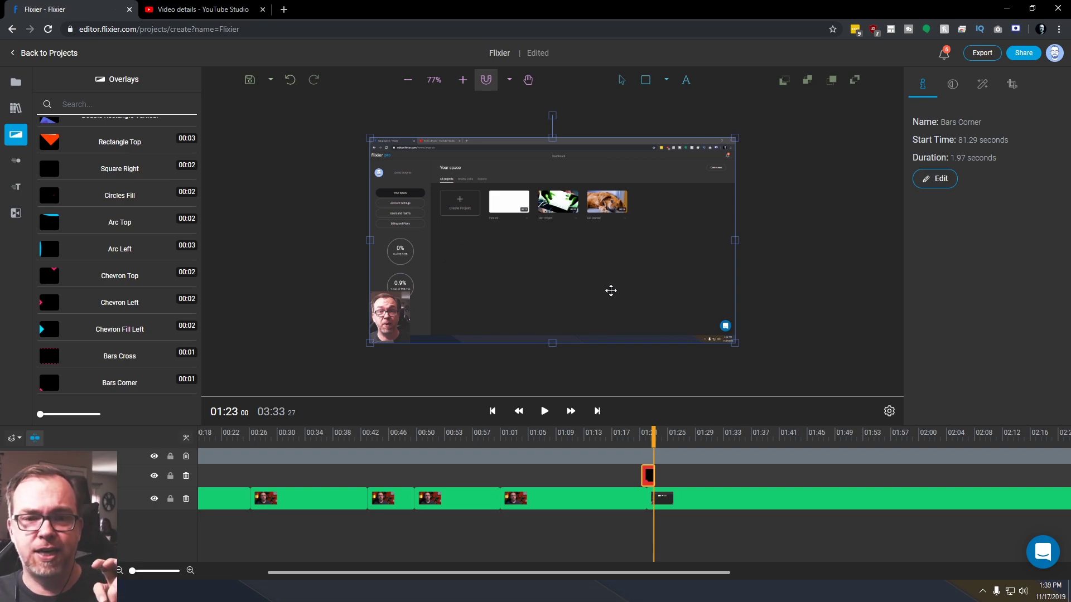
{"action": "left_click", "coordinate": [942, 184]}
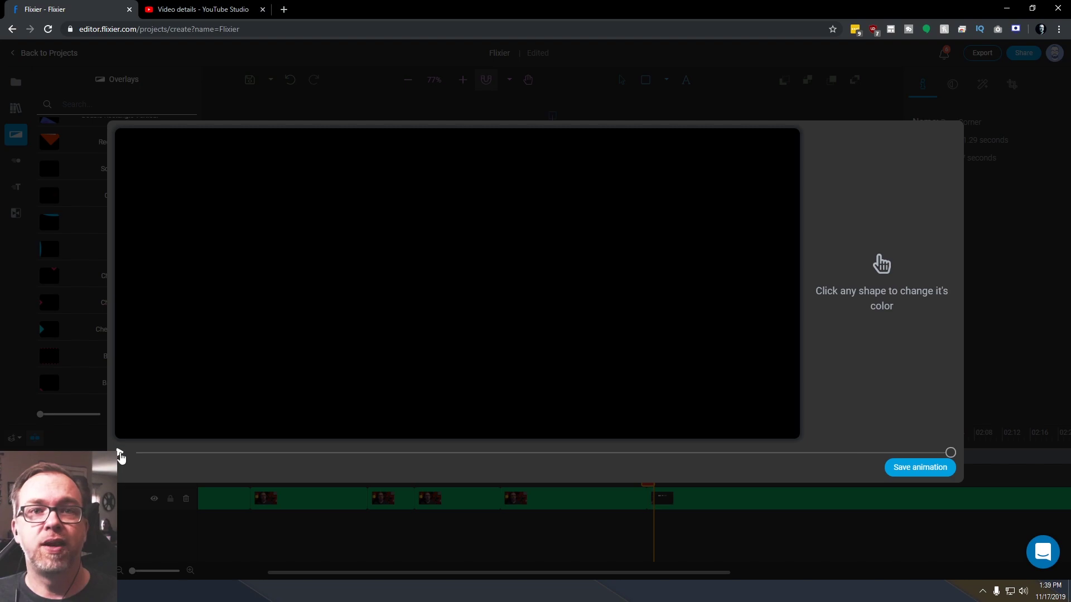
{"action": "left_click", "coordinate": [120, 453]}
{"action": "left_click", "coordinate": [289, 310]}
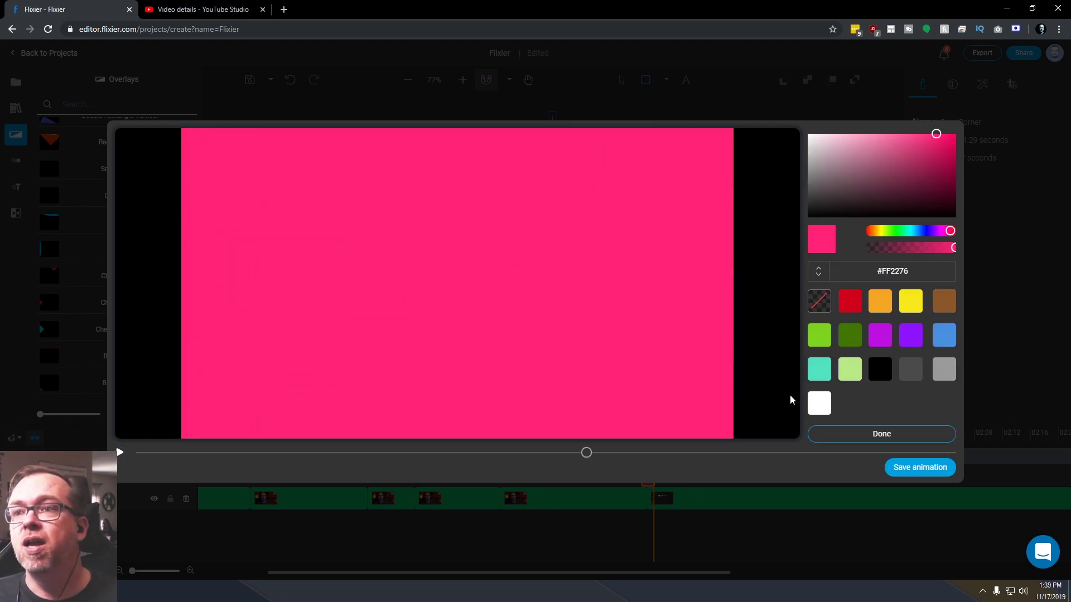
{"action": "left_click", "coordinate": [943, 343]}
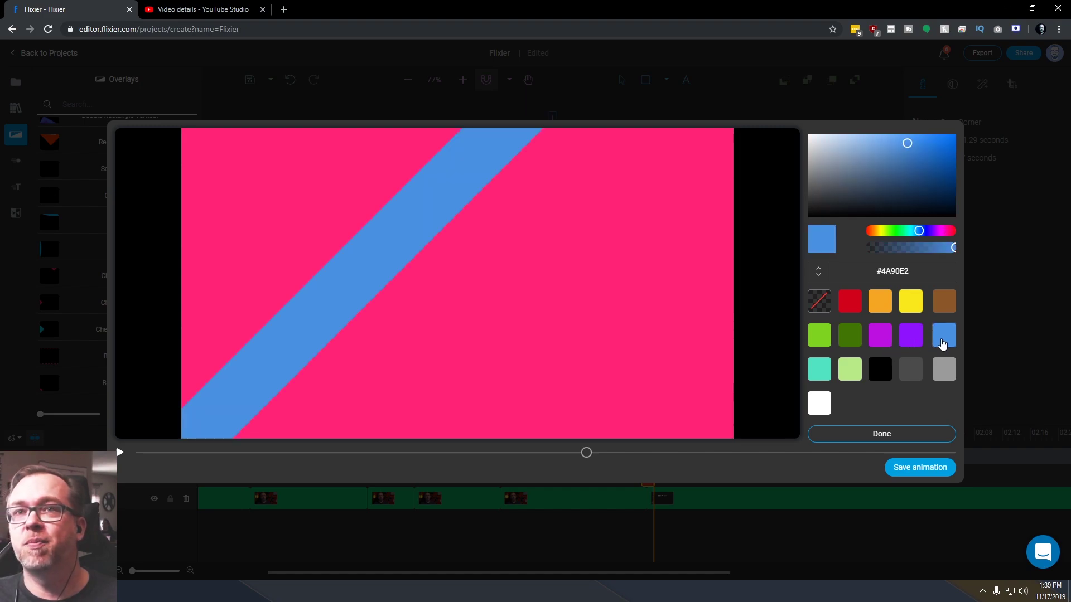
{"action": "left_click", "coordinate": [577, 343]}
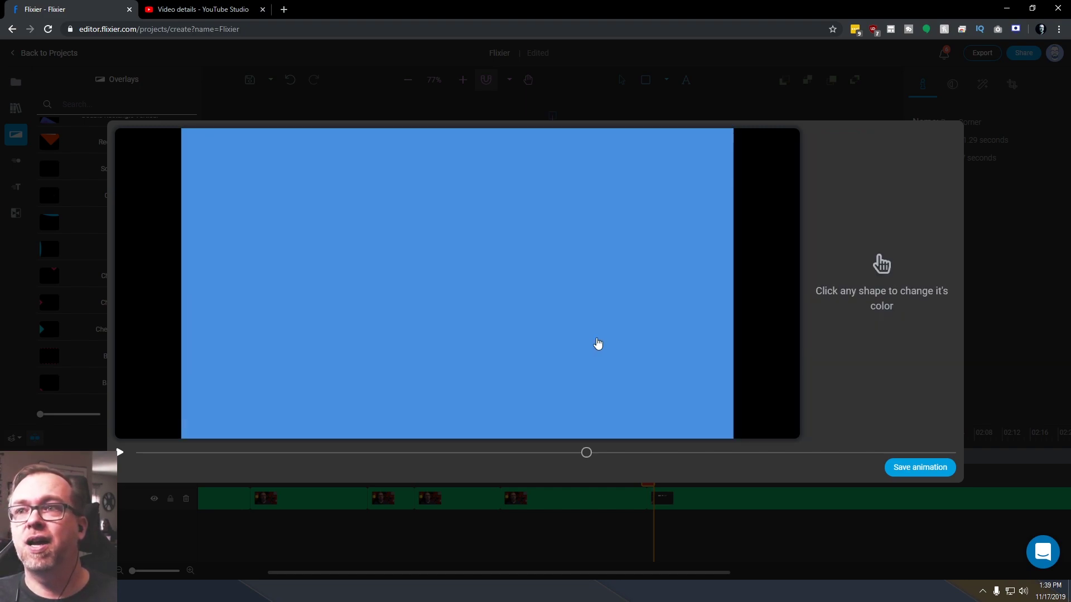
{"action": "left_click", "coordinate": [212, 439]}
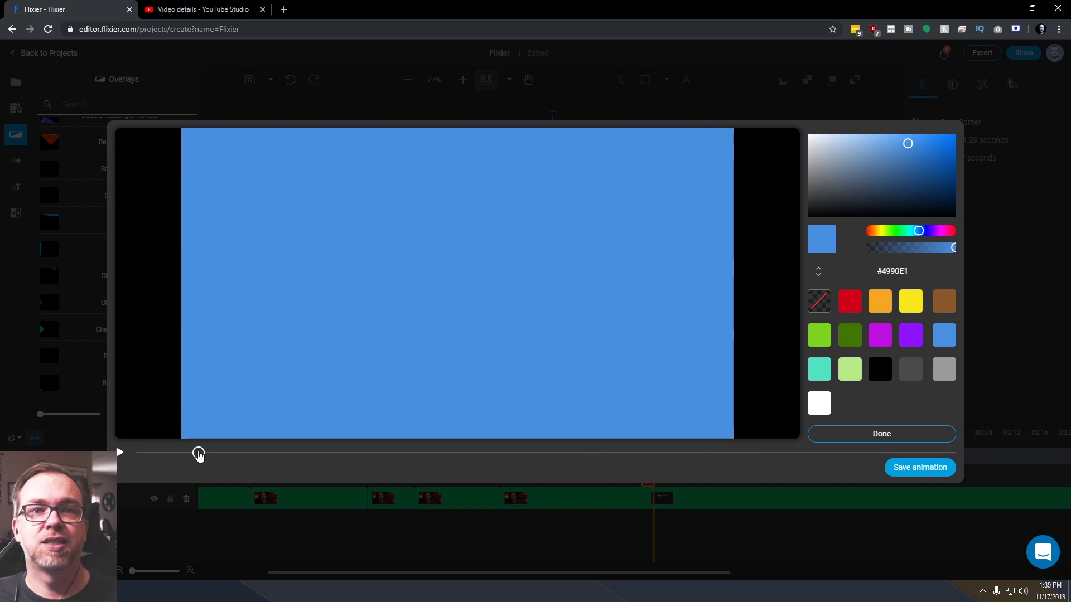
{"action": "left_click", "coordinate": [190, 452]}
{"action": "left_click", "coordinate": [121, 453]}
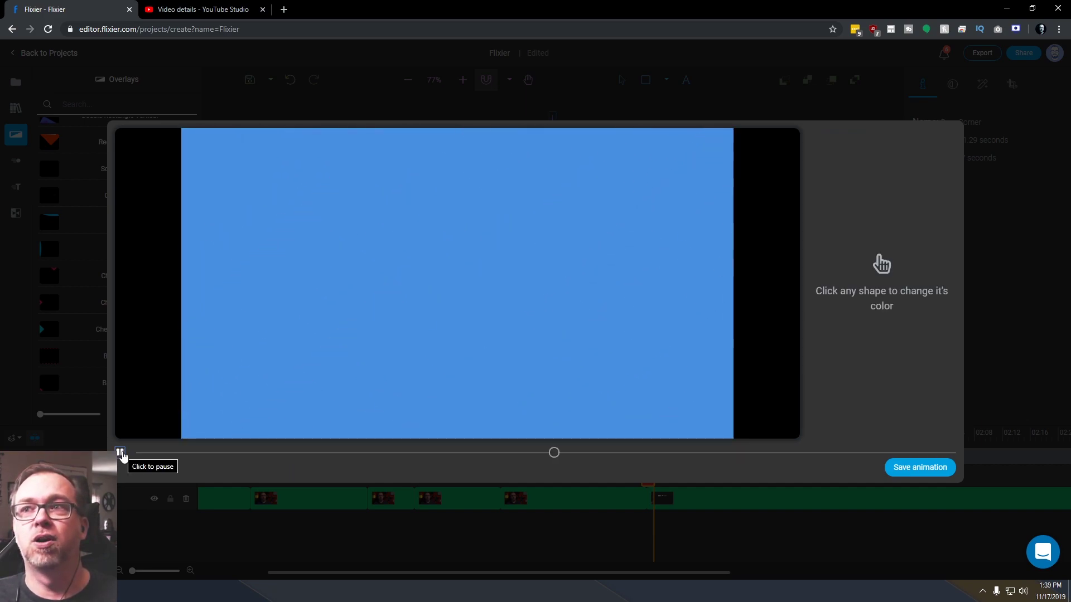
{"action": "left_click", "coordinate": [920, 467]}
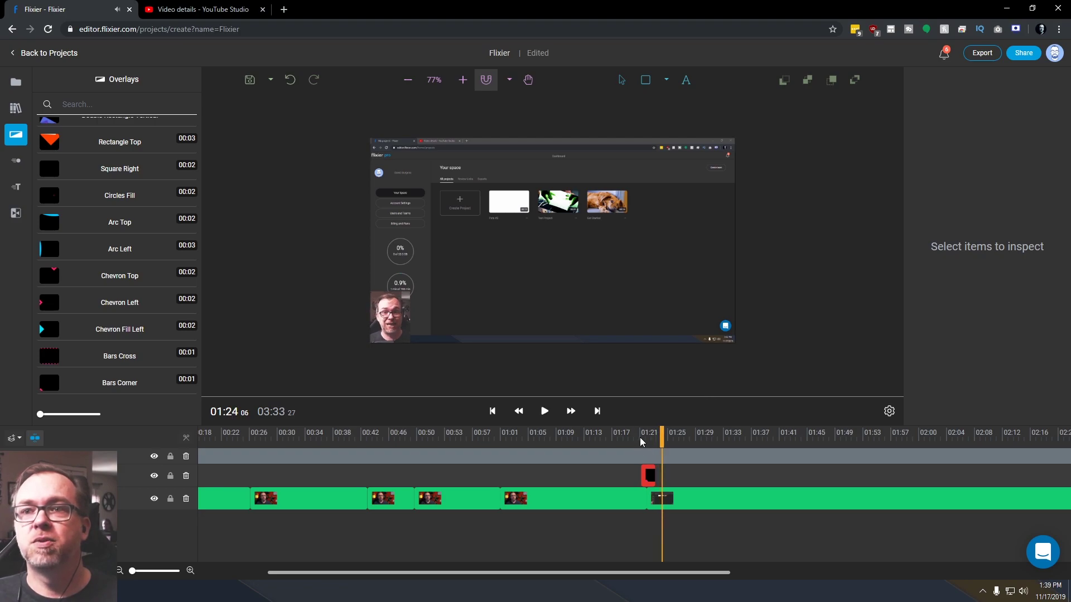
{"action": "left_click", "coordinate": [641, 438]}
{"action": "key", "text": "space"}
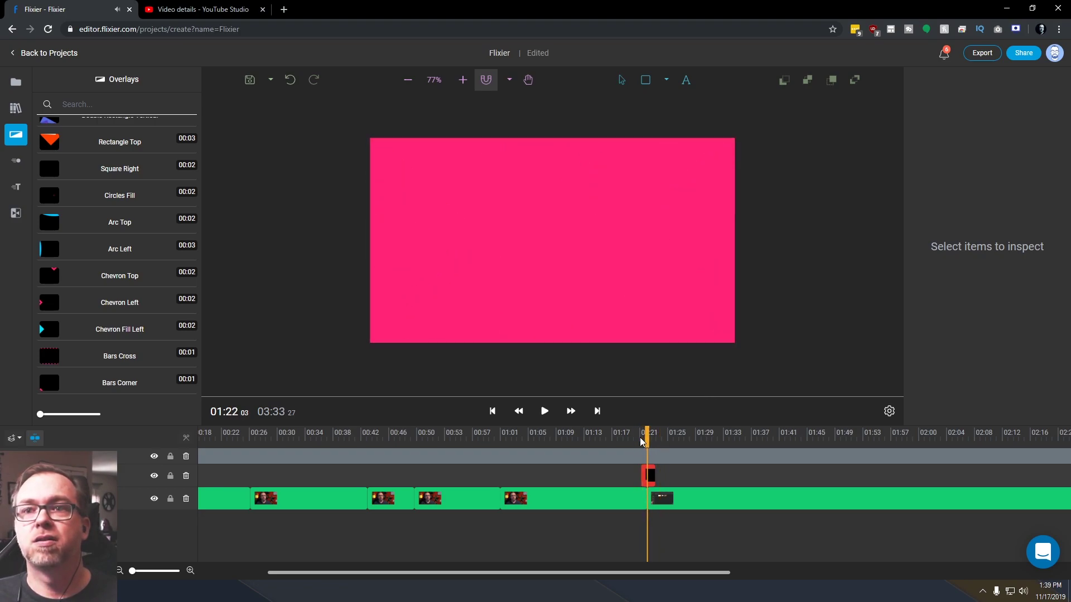
Recolour all pink bars of the Bars Corner overlay to blue #4A90E2, preview the animation and save it
{"action": "left_click", "coordinate": [650, 477]}
{"action": "left_click", "coordinate": [946, 180]}
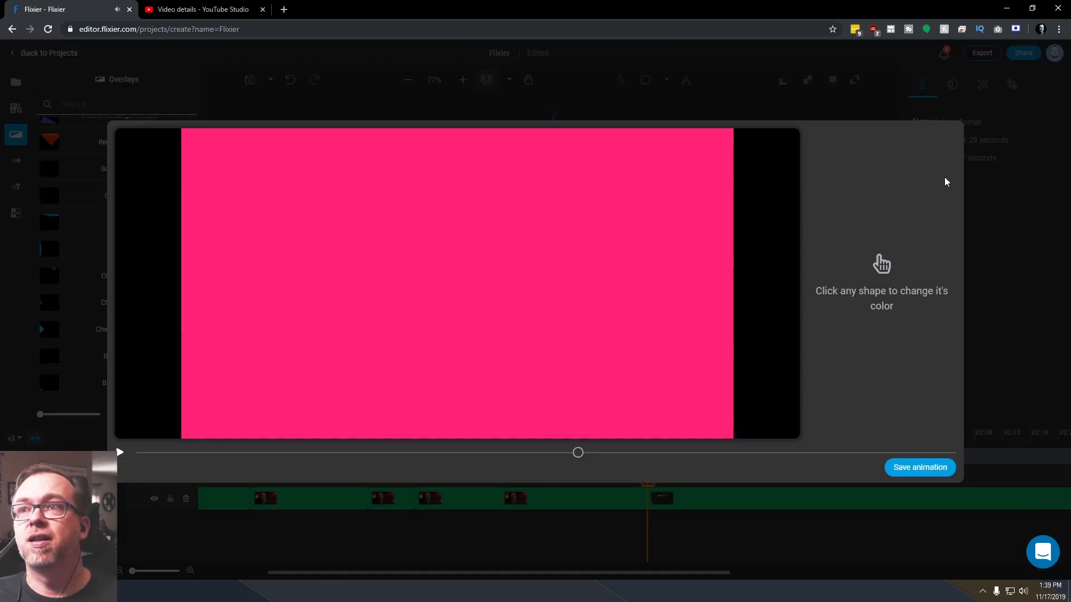
{"action": "left_click", "coordinate": [661, 309]}
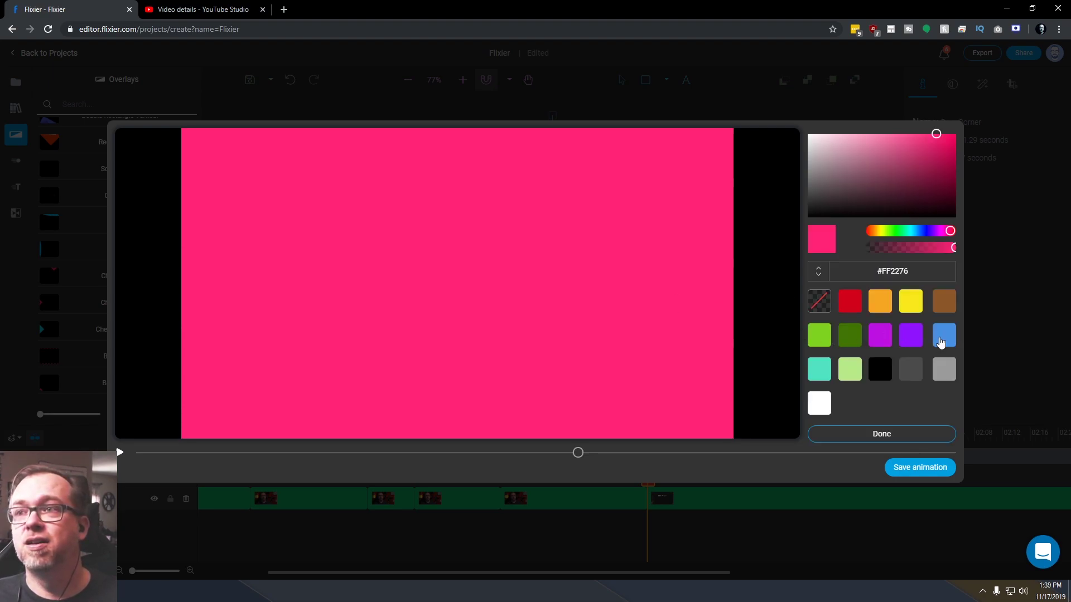
{"action": "left_click", "coordinate": [942, 339]}
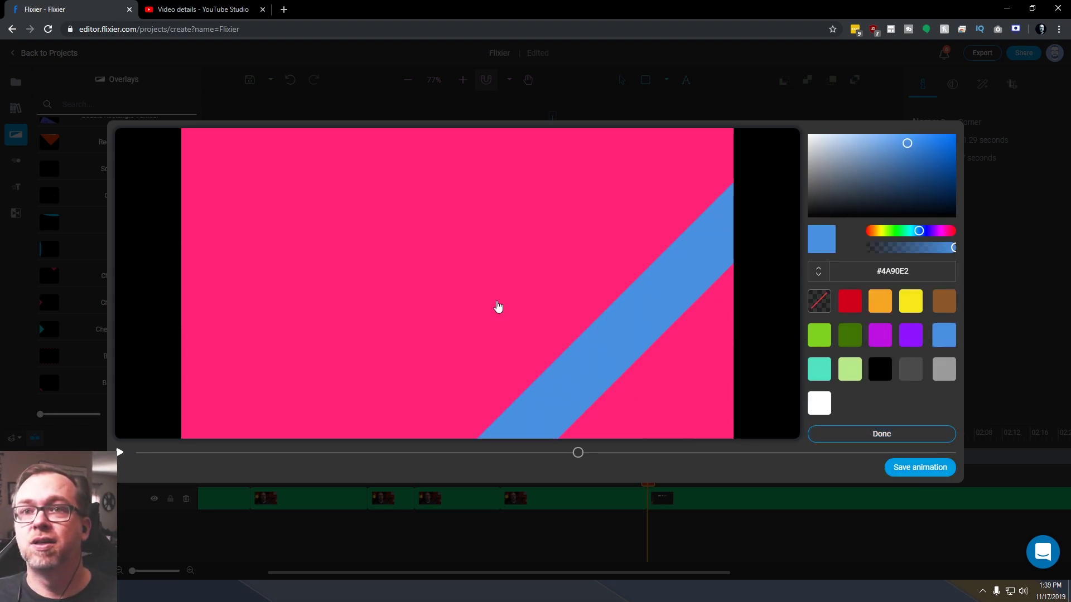
{"action": "left_click", "coordinate": [497, 306]}
{"action": "left_click", "coordinate": [166, 454]}
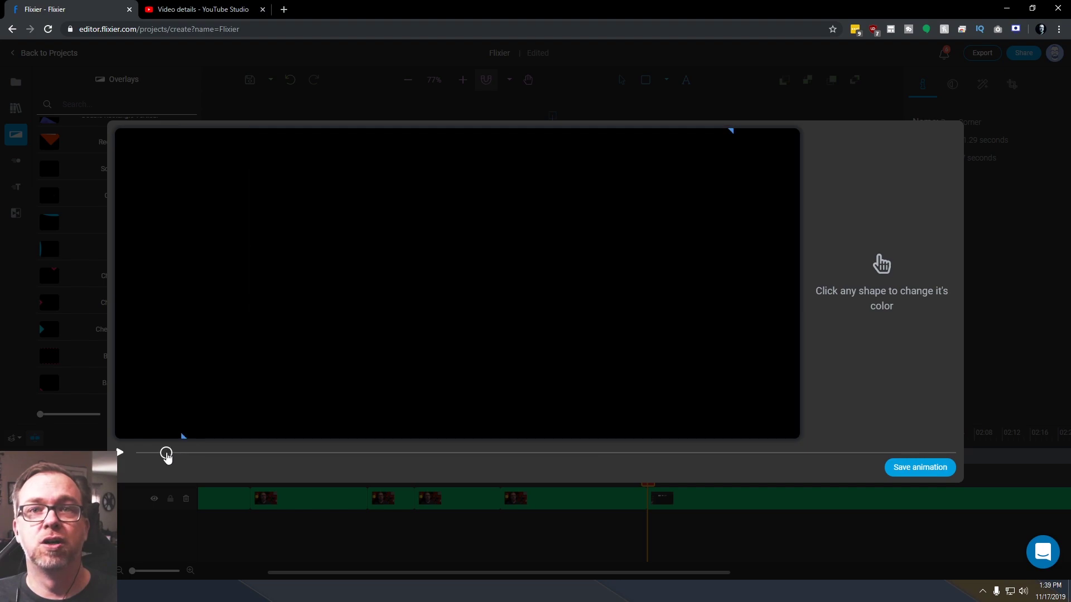
{"action": "left_click", "coordinate": [120, 453]}
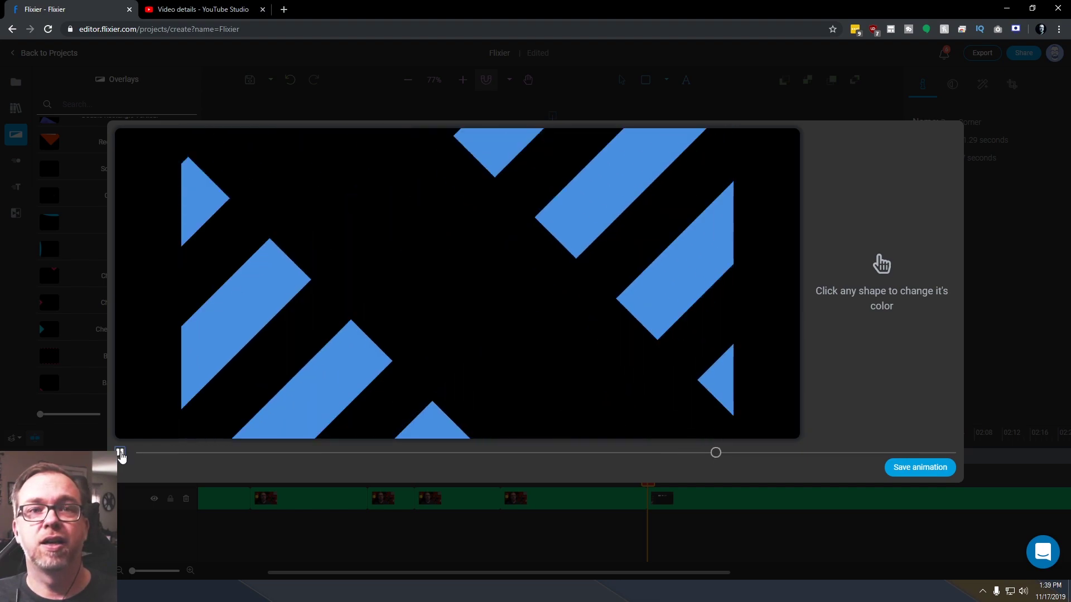
{"action": "left_click", "coordinate": [909, 467]}
Play the sequence from 01:20 05 to check the recoloured overlay at the cut
{"action": "left_click", "coordinate": [633, 434]}
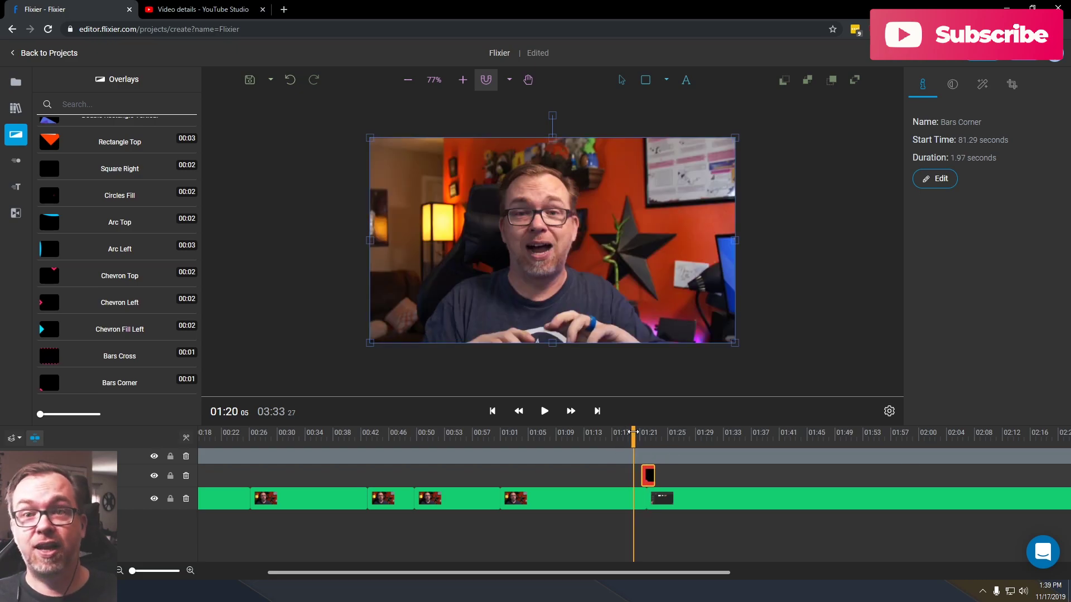
{"action": "key", "text": "space"}
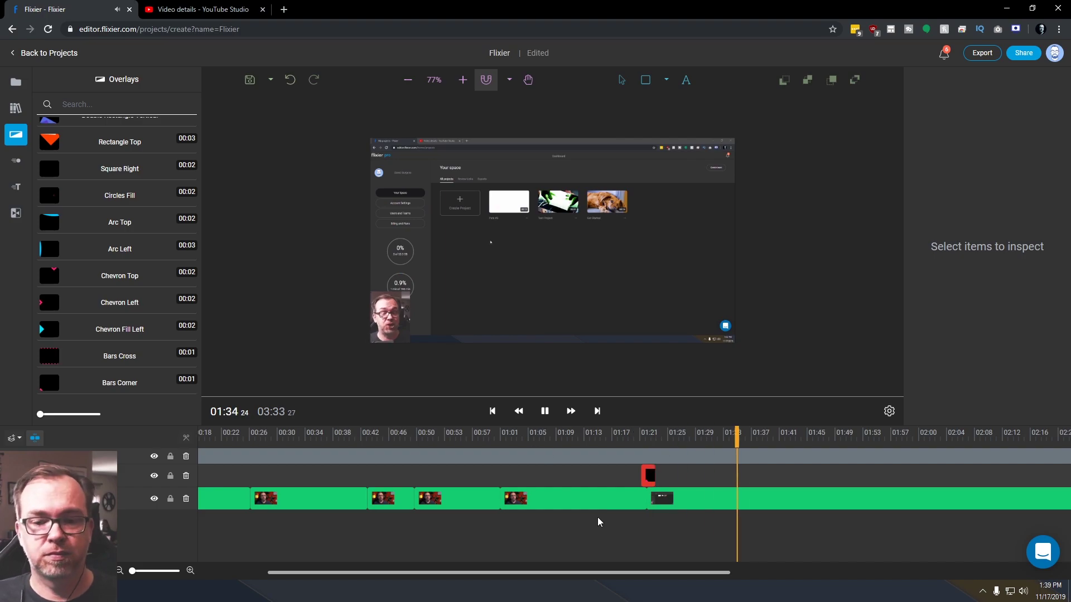
{"action": "left_click_drag", "start_coordinate": [683, 571], "coordinate": [724, 569]}
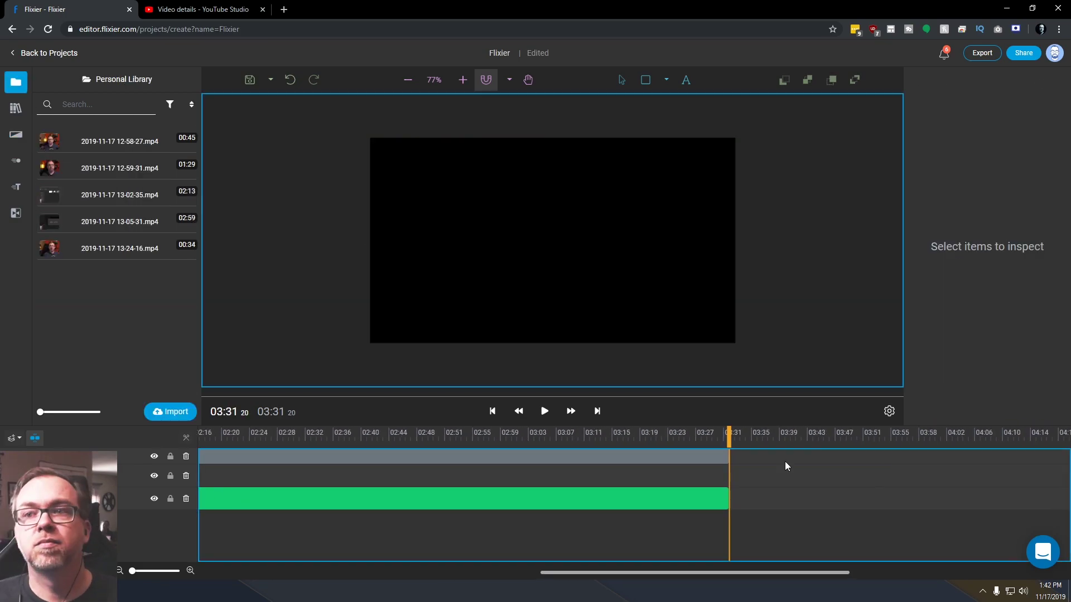
{"action": "left_click_drag", "start_coordinate": [785, 461], "coordinate": [742, 498]}
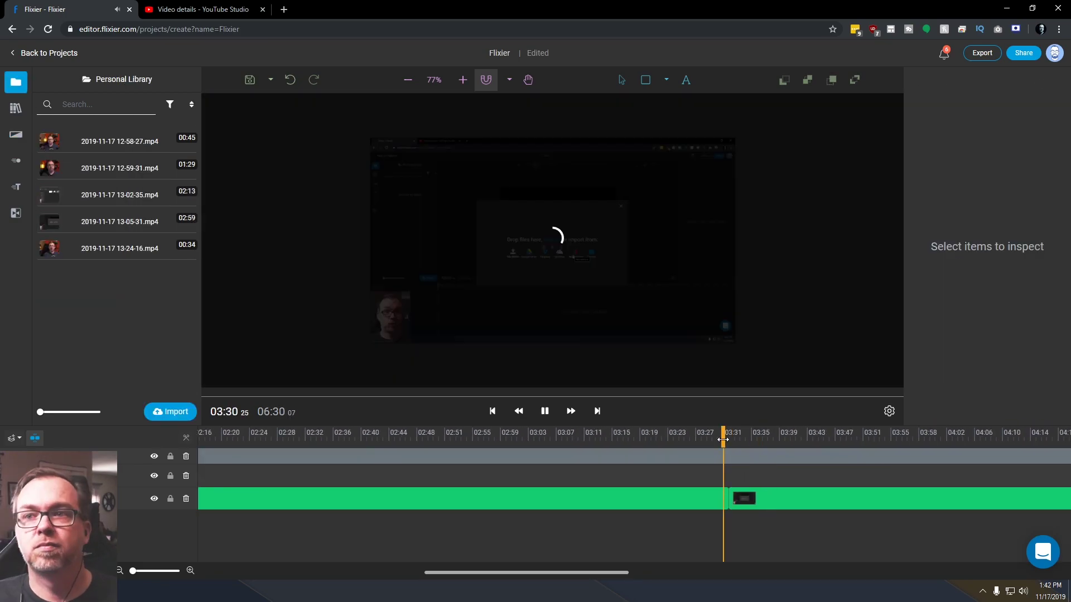
{"action": "left_click", "coordinate": [753, 432]}
{"action": "key", "text": "space"}
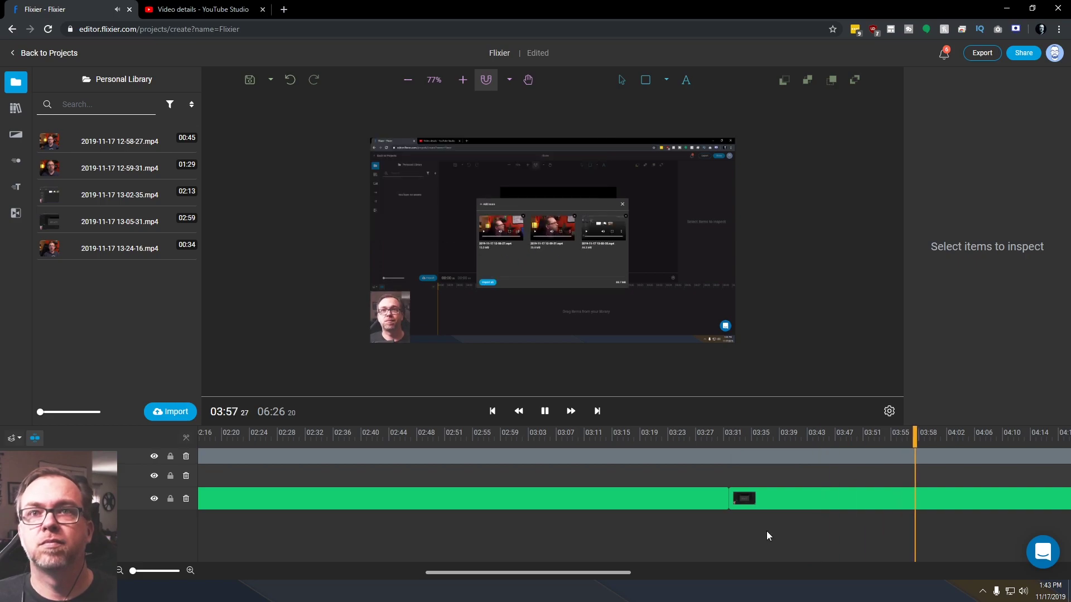
{"action": "left_click", "coordinate": [908, 498]}
{"action": "key", "text": "Delete"}
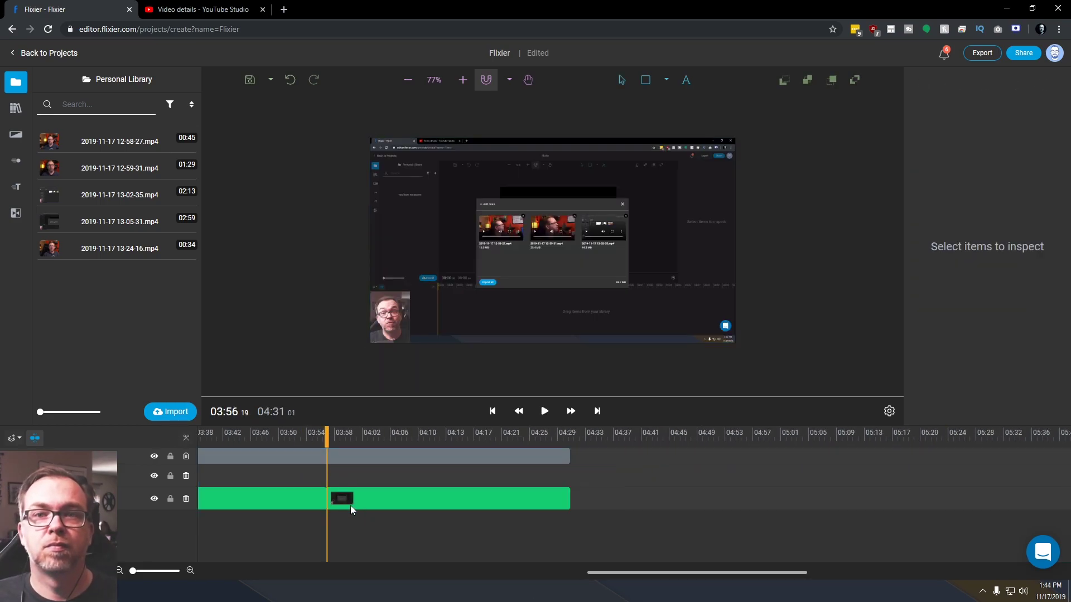
Split the appended screen recording, delete the short section ending near 04:11 27 and play the remainder to its end
{"action": "key", "text": "space"}
{"action": "key", "text": "space"}
{"action": "key", "text": "s"}
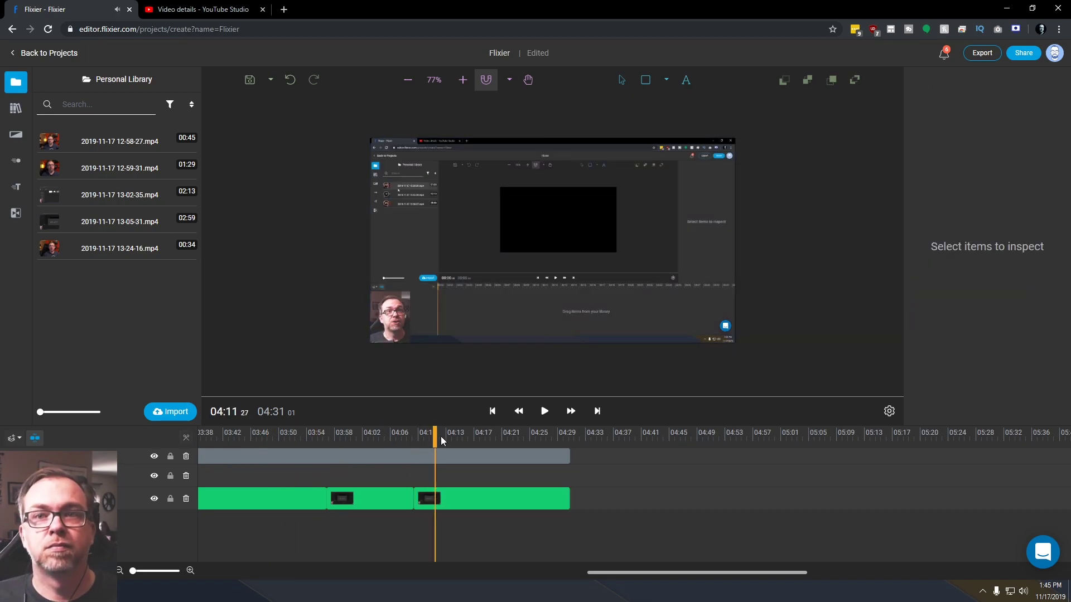
{"action": "key", "text": "Delete"}
{"action": "key", "text": "space"}
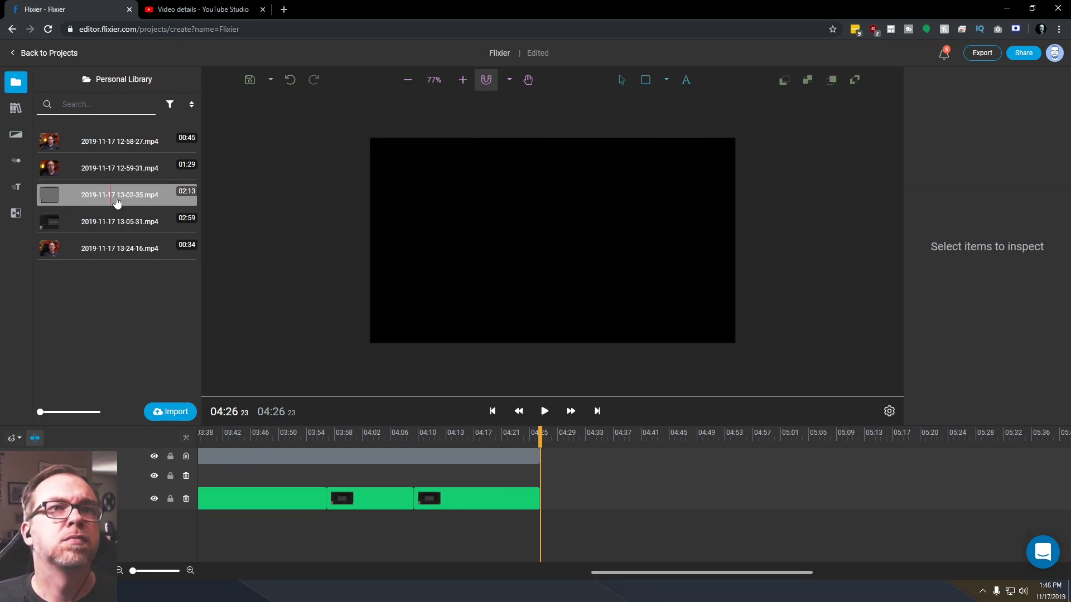
{"action": "left_click_drag", "start_coordinate": [112, 221], "coordinate": [593, 503]}
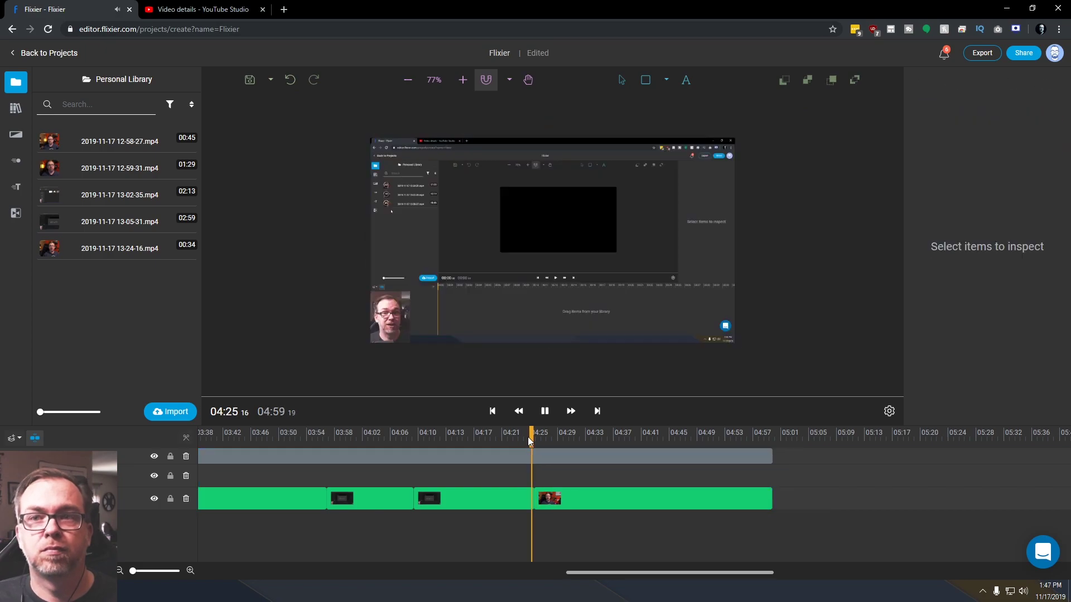
{"action": "left_click", "coordinate": [16, 161]}
{"action": "left_click", "coordinate": [16, 134]}
{"action": "left_click_drag", "start_coordinate": [119, 142], "coordinate": [917, 475]}
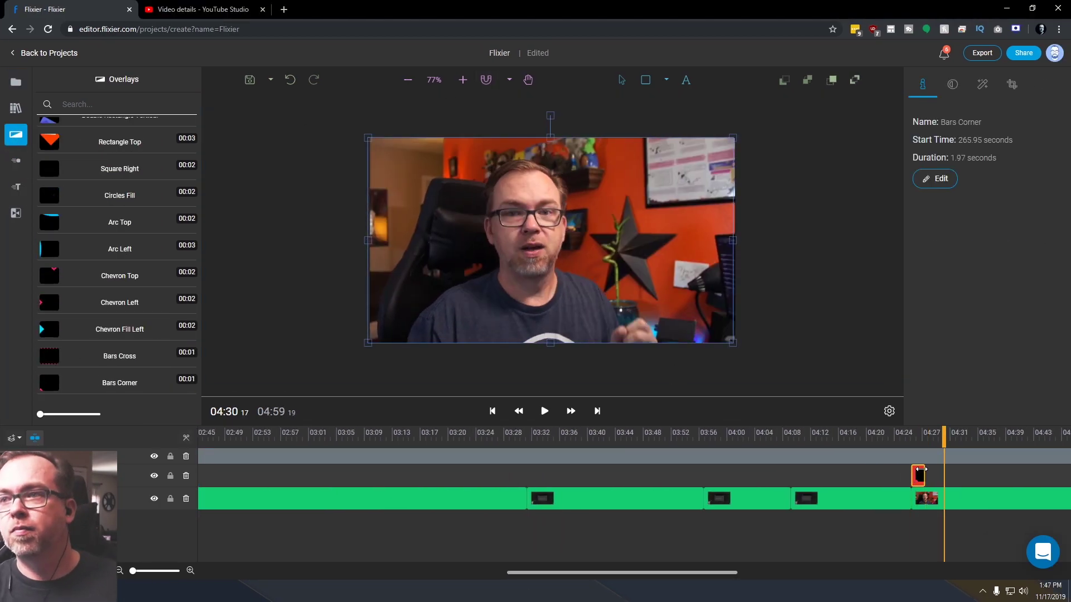
{"action": "left_click", "coordinate": [879, 476]}
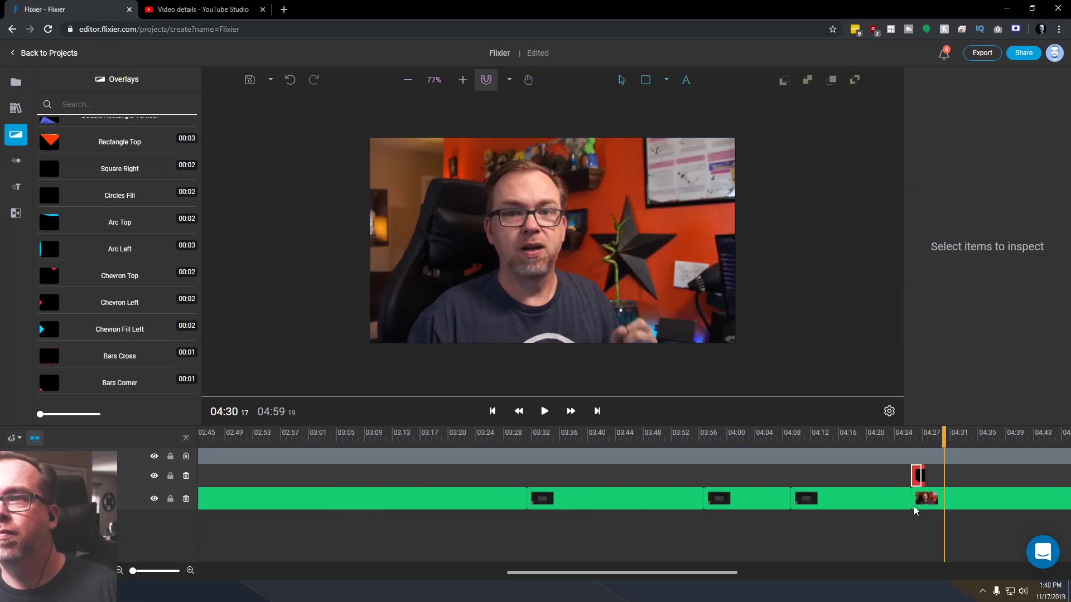
{"action": "left_click", "coordinate": [918, 475]}
{"action": "left_click_drag", "start_coordinate": [919, 475], "coordinate": [837, 475]}
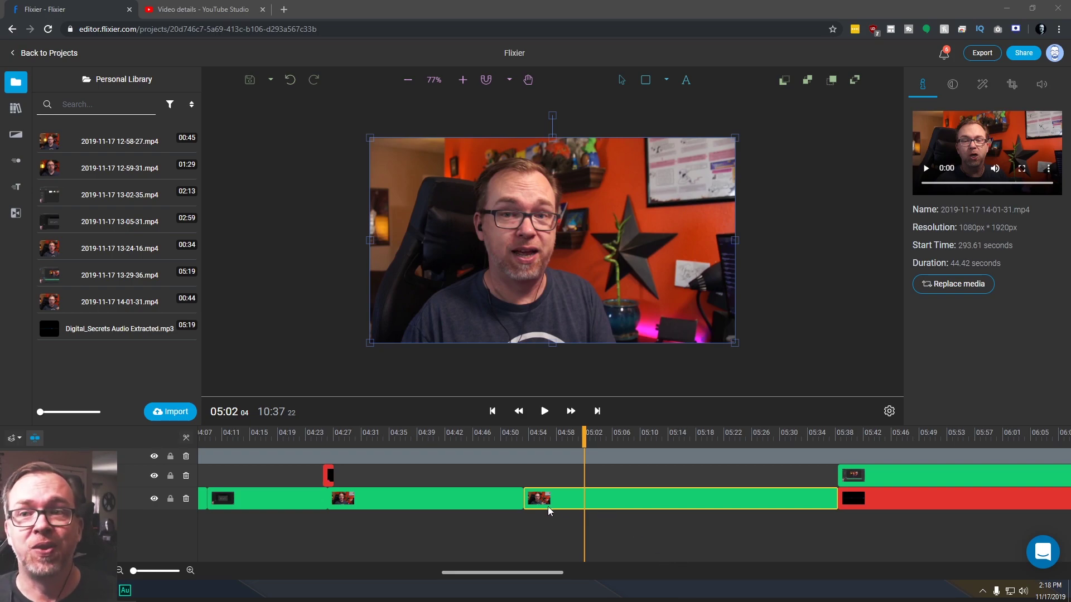
{"action": "left_click", "coordinate": [457, 501]}
{"action": "left_click", "coordinate": [583, 501]}
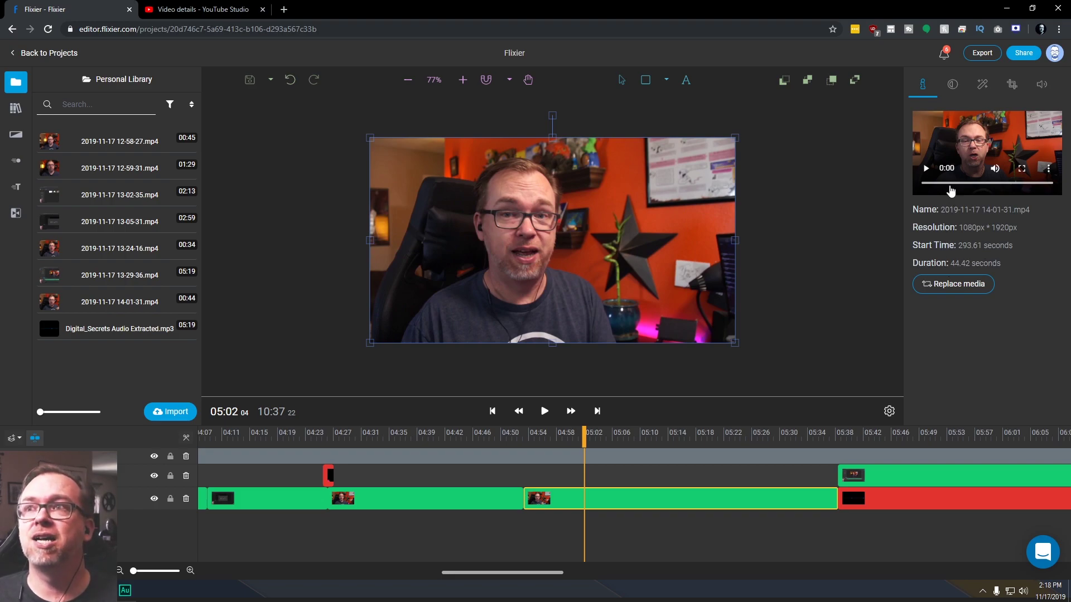
{"action": "left_click", "coordinate": [950, 86]}
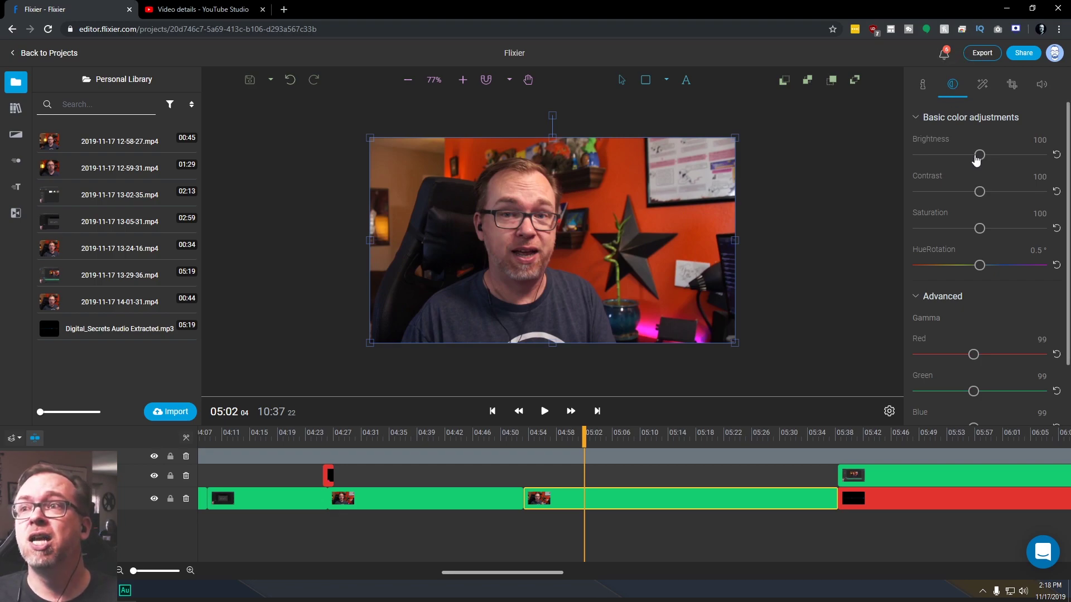
{"action": "left_click_drag", "start_coordinate": [980, 155], "coordinate": [965, 192]}
{"action": "left_click", "coordinate": [1057, 156]}
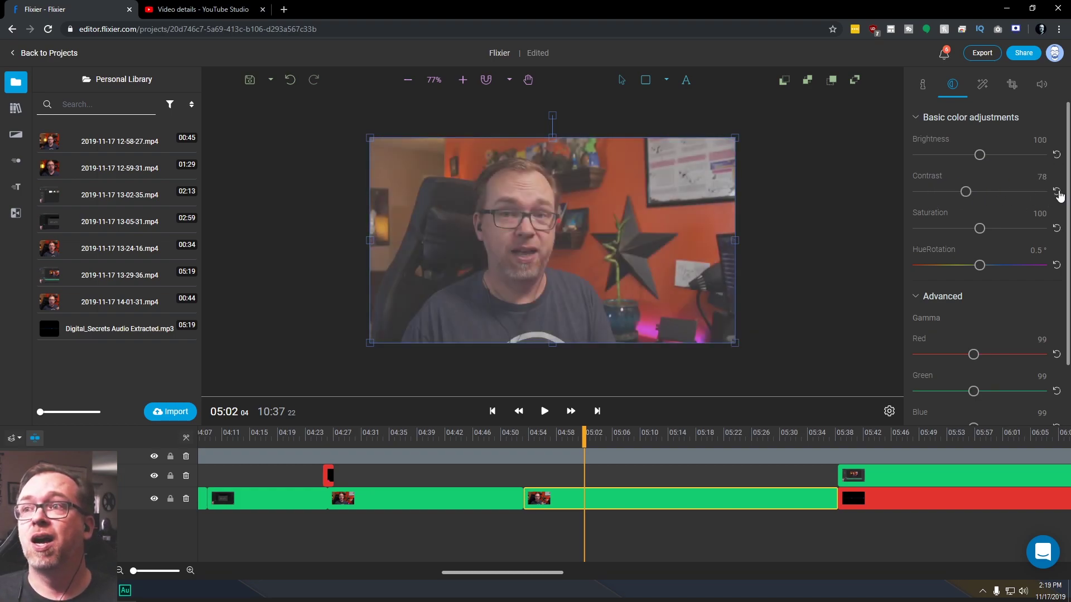
{"action": "left_click", "coordinate": [1056, 192]}
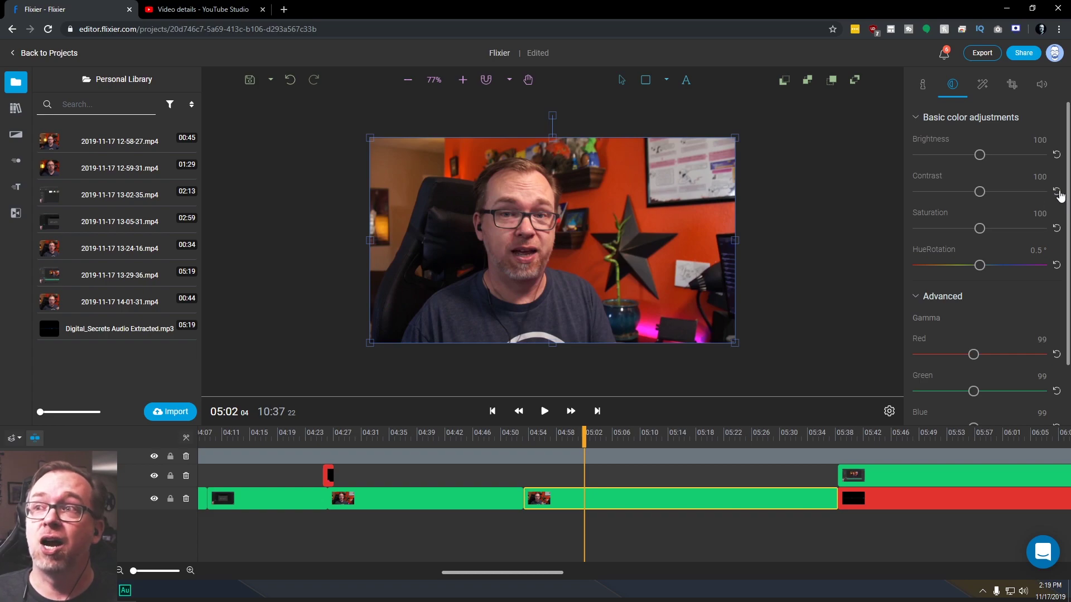
Try a saturation of 44 and a hue rotation of 0.8° on the clip, resetting each one
{"action": "left_click_drag", "start_coordinate": [979, 228], "coordinate": [946, 237]}
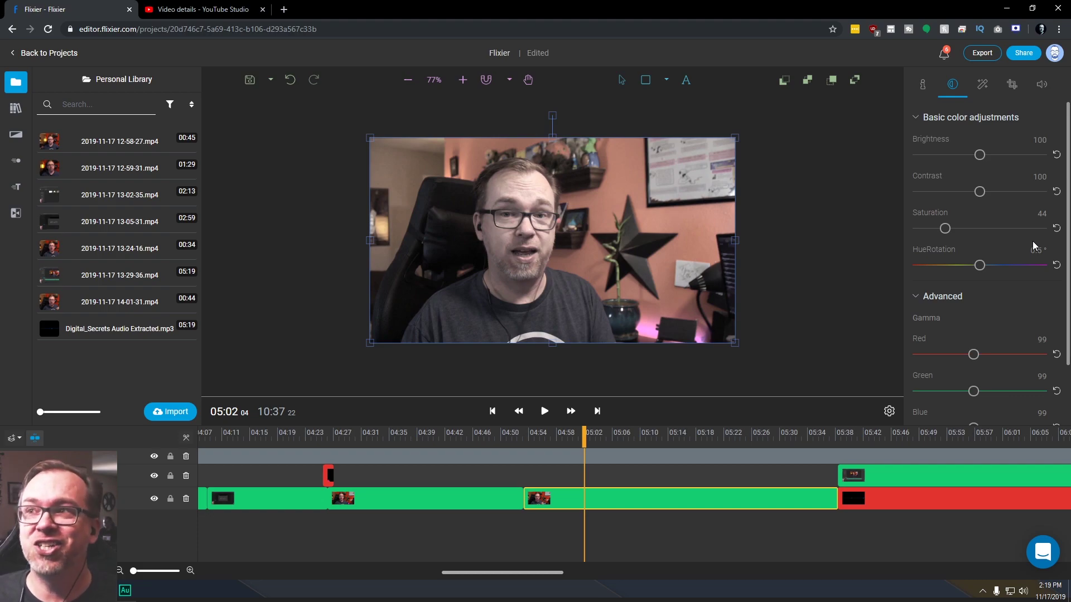
{"action": "left_click", "coordinate": [1056, 228]}
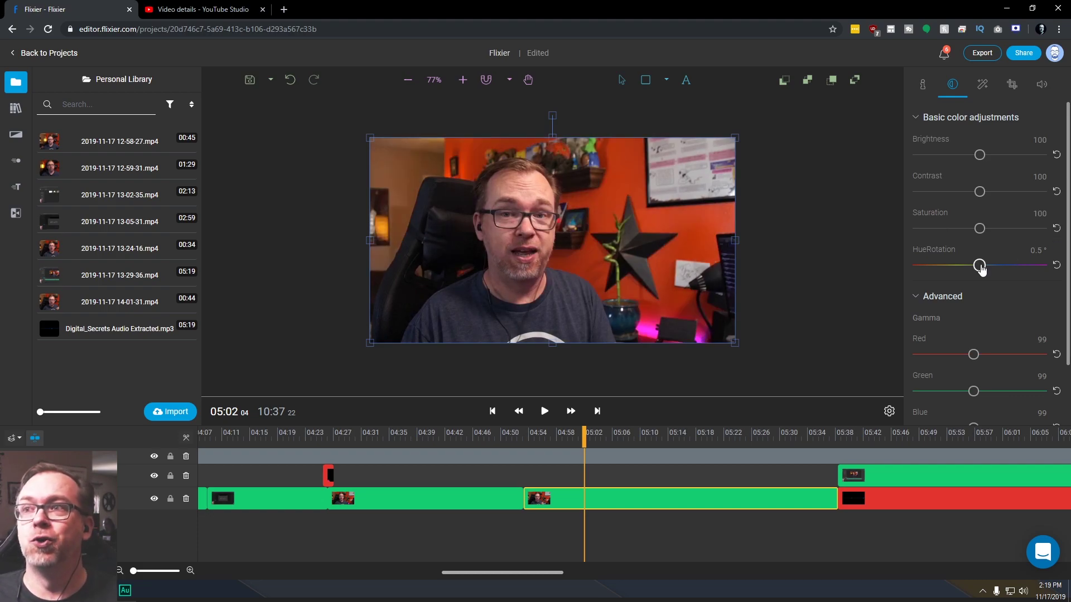
{"action": "left_click_drag", "start_coordinate": [982, 269], "coordinate": [1016, 273]}
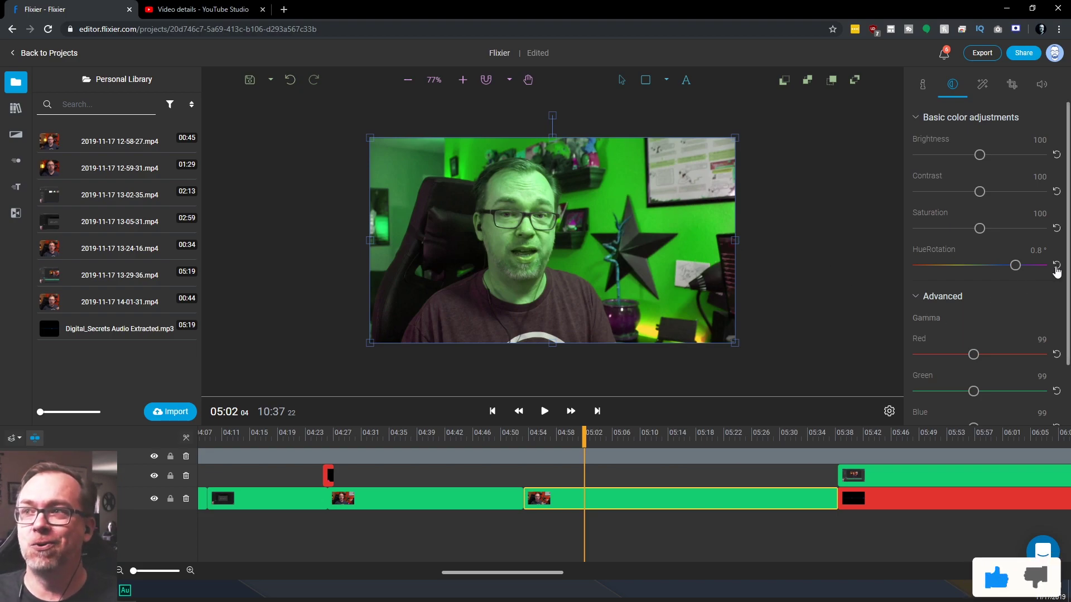
{"action": "left_click", "coordinate": [1055, 266]}
{"action": "scroll", "coordinate": [1007, 317], "scroll_direction": "down", "scroll_amount": 2}
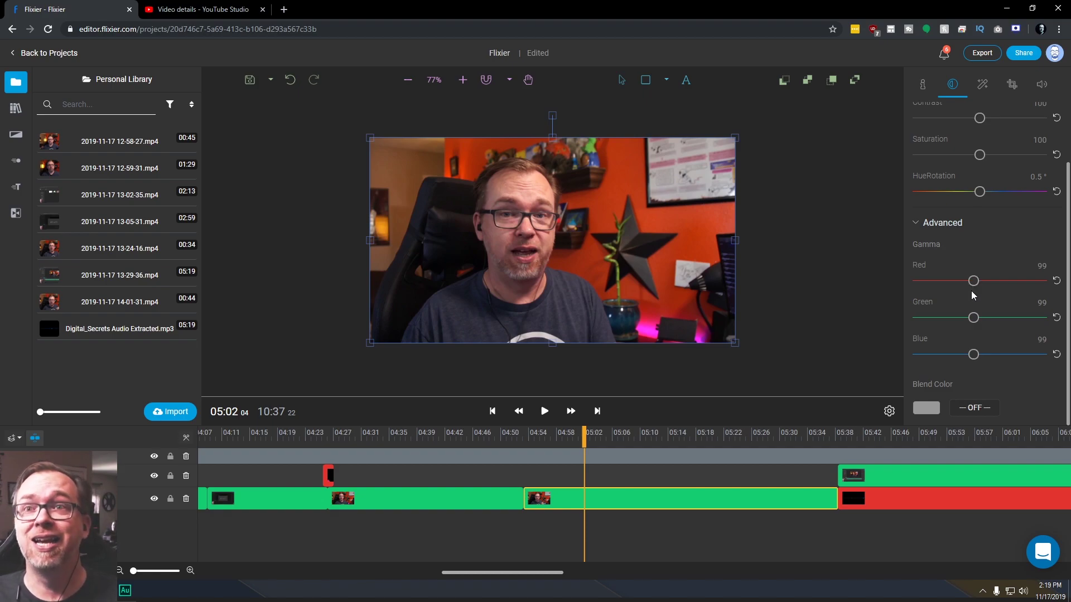
Try the Vintage, Brownie, Technicolor, Invert and Grayscale filters on the clip, keeping only Colormatrix applied
{"action": "left_click", "coordinate": [981, 88]}
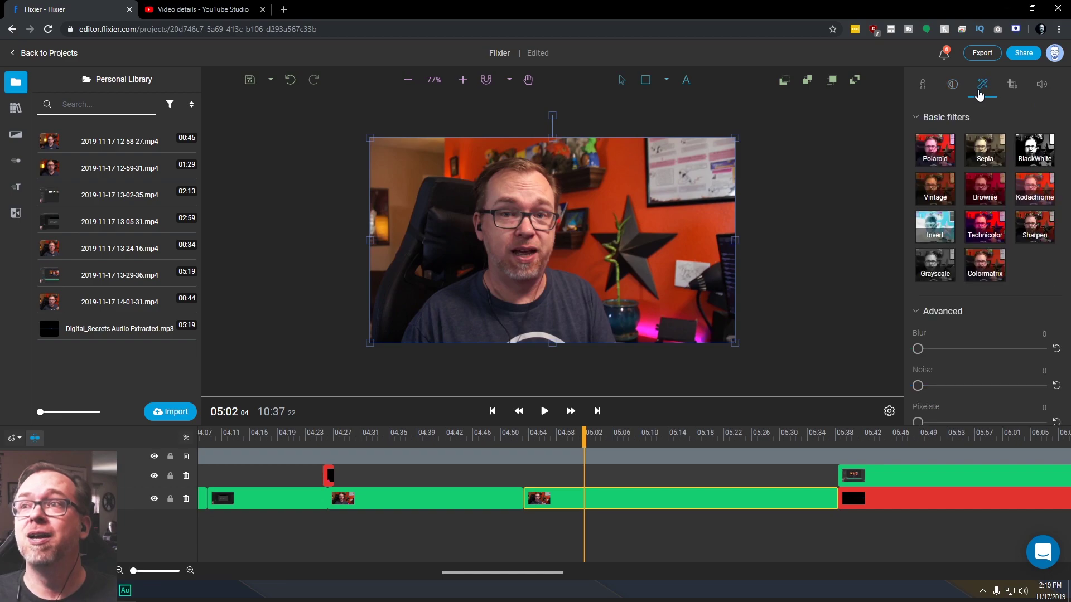
{"action": "left_click", "coordinate": [936, 194]}
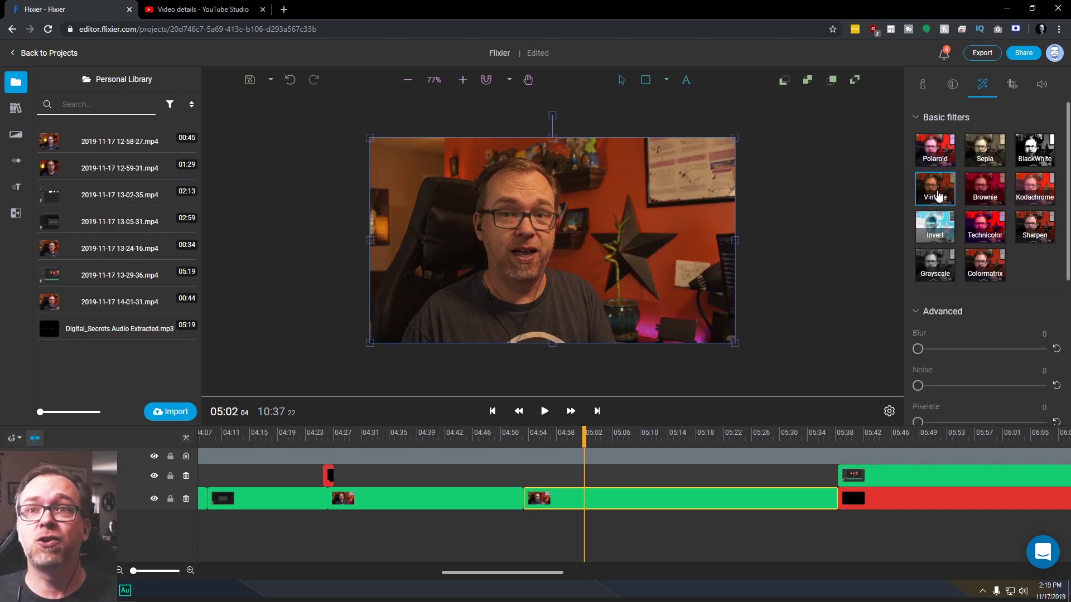
{"action": "left_click", "coordinate": [976, 198]}
{"action": "left_click", "coordinate": [982, 227]}
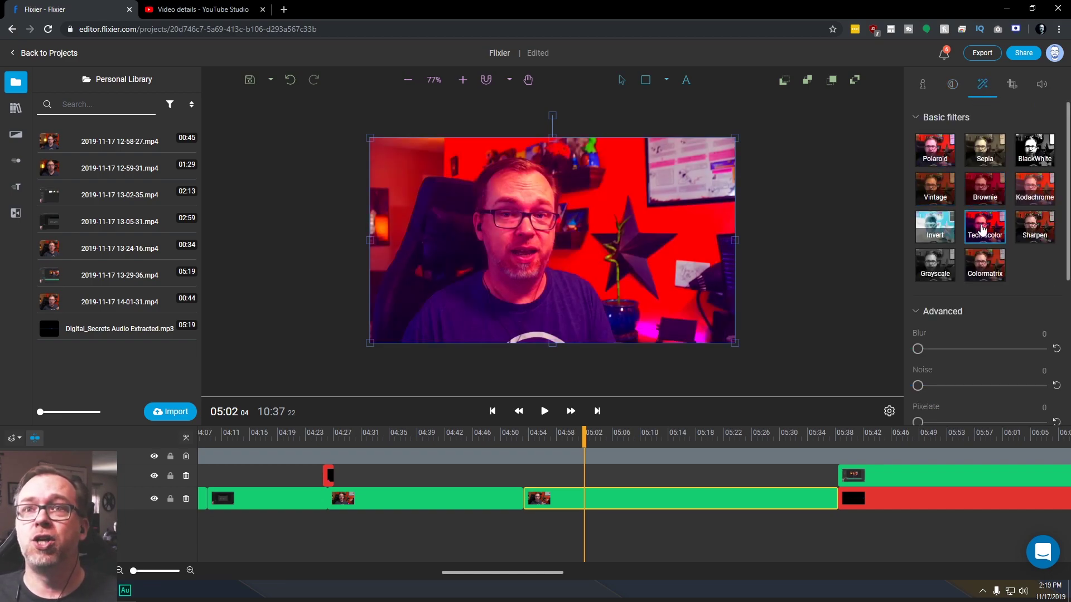
{"action": "left_click", "coordinate": [953, 233]}
{"action": "left_click", "coordinate": [984, 268]}
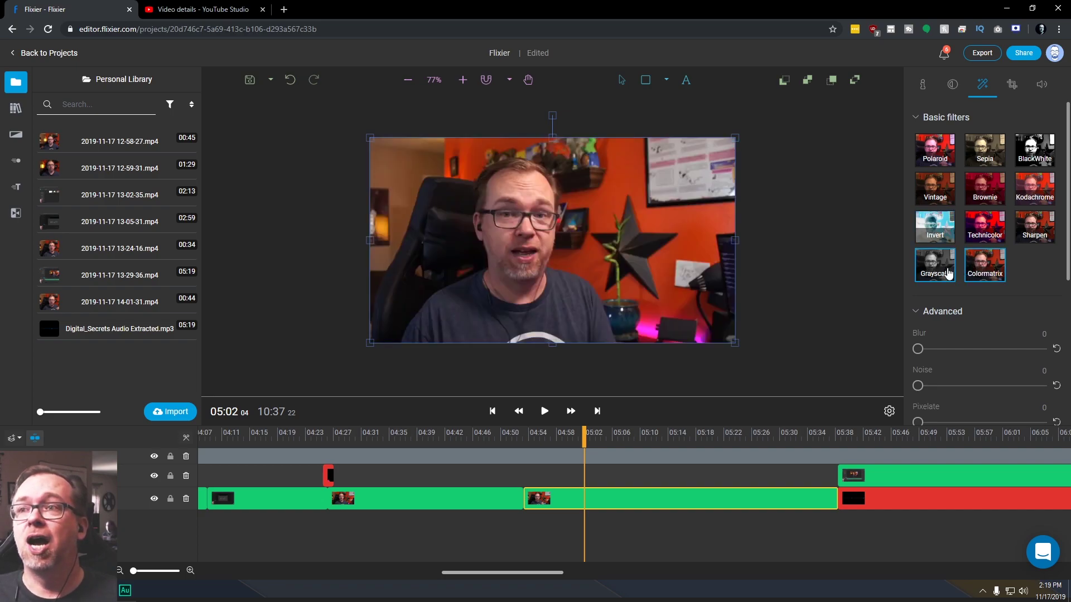
{"action": "left_click", "coordinate": [946, 273]}
{"action": "left_click", "coordinate": [942, 279]}
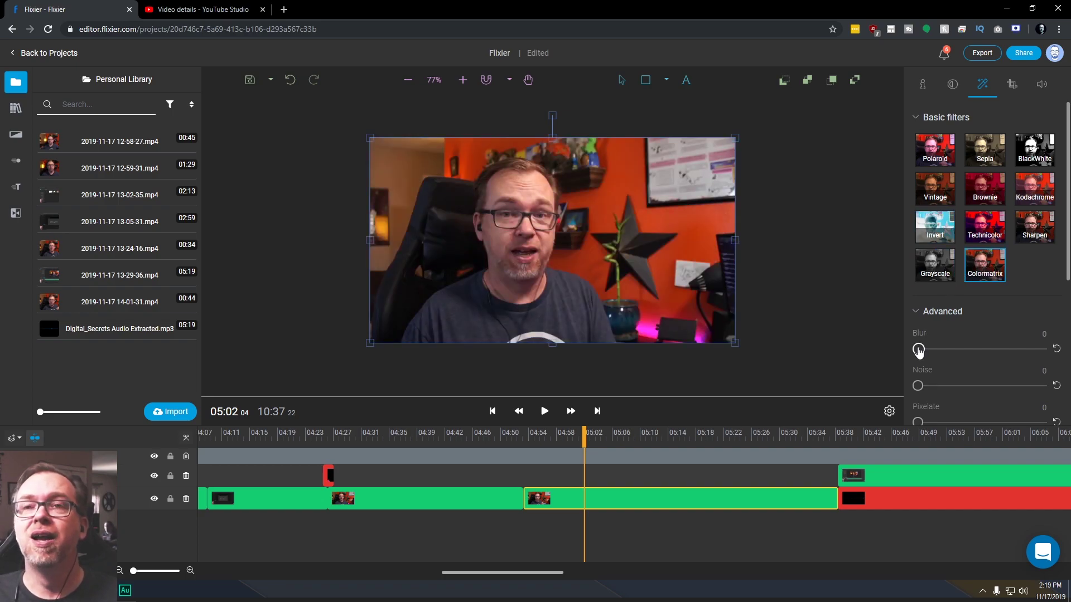
Try a blur of 20 and a noise of 35217 on the selected clip
{"action": "left_click_drag", "start_coordinate": [918, 350], "coordinate": [944, 350]}
{"action": "left_click_drag", "start_coordinate": [918, 386], "coordinate": [960, 385]}
{"action": "scroll", "coordinate": [937, 383], "scroll_direction": "down", "scroll_amount": 5}
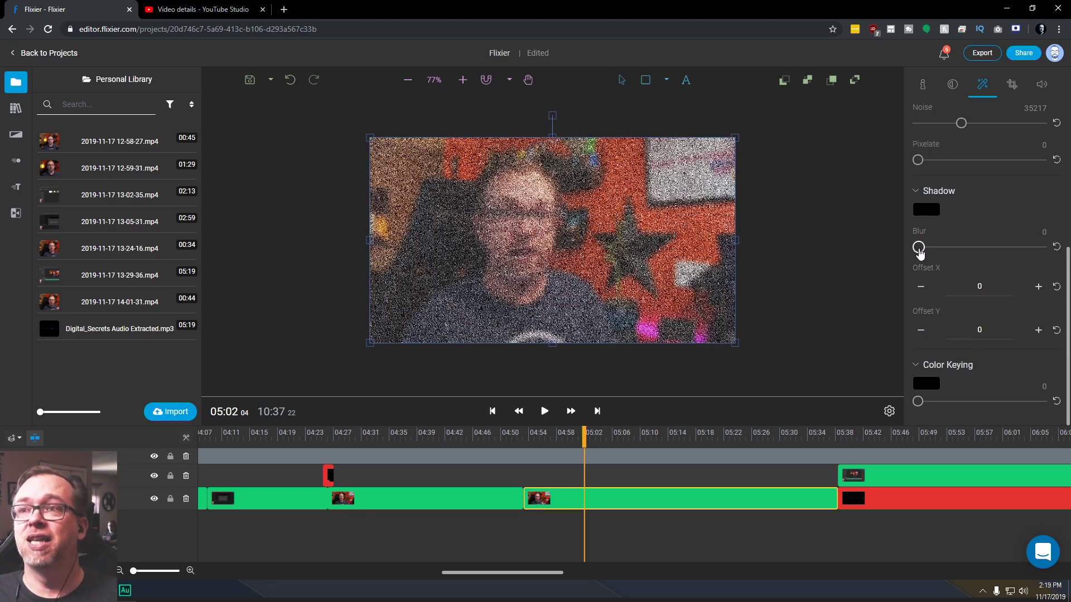
{"action": "scroll", "coordinate": [942, 290], "scroll_direction": "up", "scroll_amount": 5}
{"action": "scroll", "coordinate": [922, 325], "scroll_direction": "down", "scroll_amount": 5}
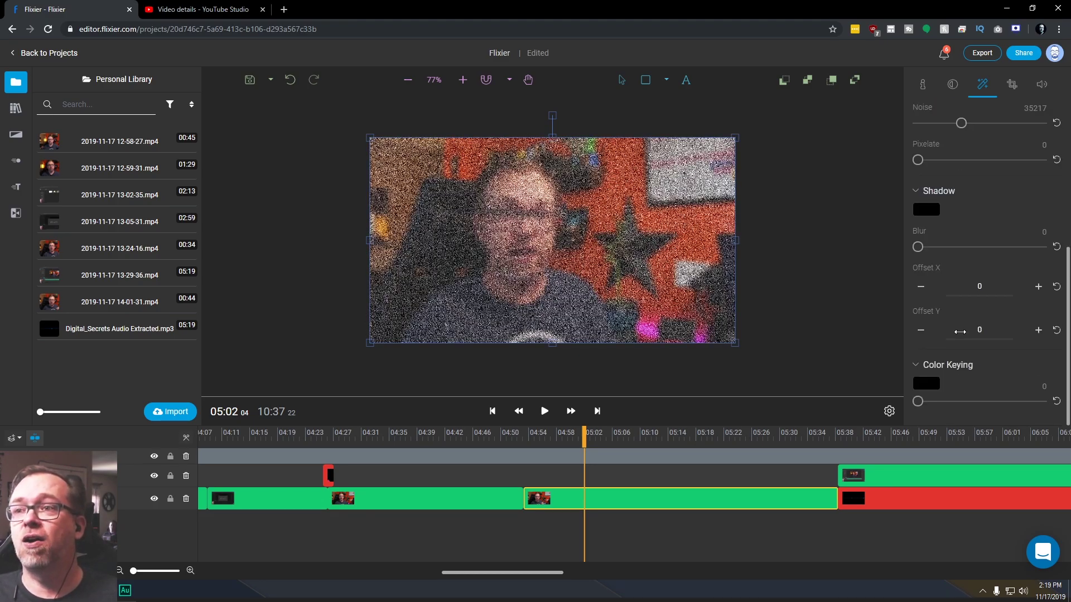
Try a shadow Offset X of -63, and reset the offset, blur and noise on the clip
{"action": "mouse_move", "coordinate": [983, 286]}
{"action": "left_mouse_down"}
{"action": "mouse_move", "coordinate": [998, 285]}
{"action": "mouse_move", "coordinate": [928, 287]}
{"action": "mouse_move", "coordinate": [1019, 284]}
{"action": "mouse_move", "coordinate": [971, 286]}
{"action": "left_mouse_up"}
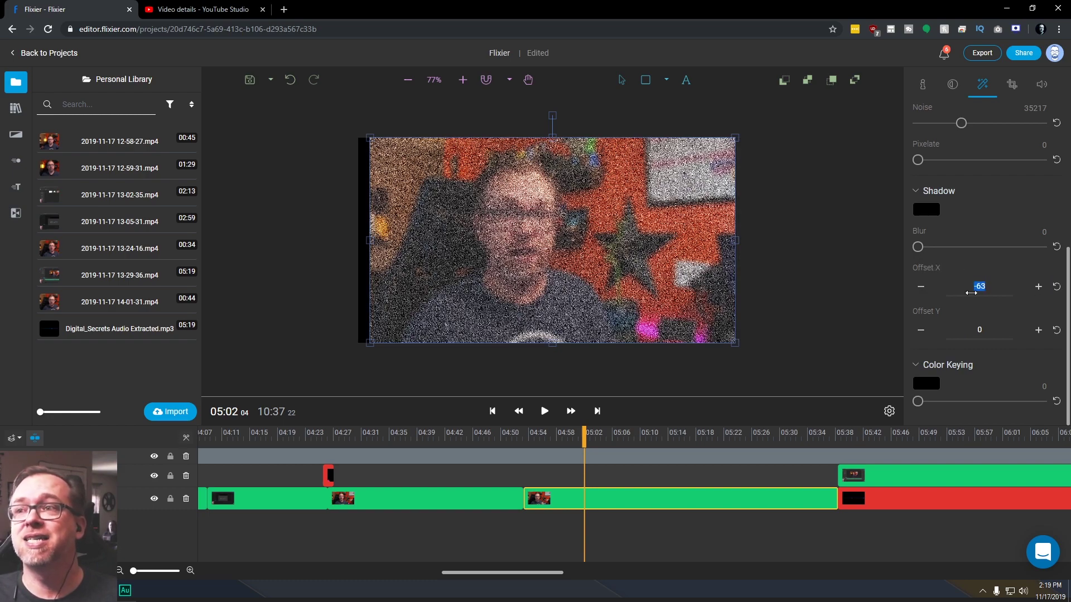
{"action": "left_click", "coordinate": [1056, 286]}
{"action": "scroll", "coordinate": [1046, 290], "scroll_direction": "up", "scroll_amount": 5}
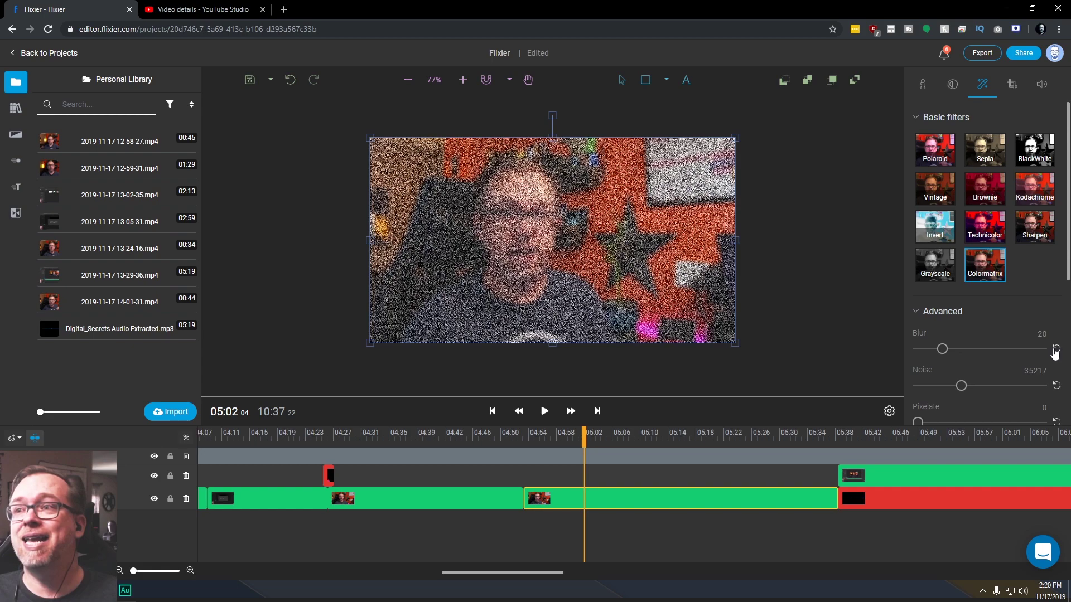
{"action": "left_click", "coordinate": [1056, 348]}
{"action": "left_click", "coordinate": [1057, 385]}
{"action": "scroll", "coordinate": [1051, 368], "scroll_direction": "down", "scroll_amount": 5}
{"action": "scroll", "coordinate": [1037, 329], "scroll_direction": "up", "scroll_amount": 5}
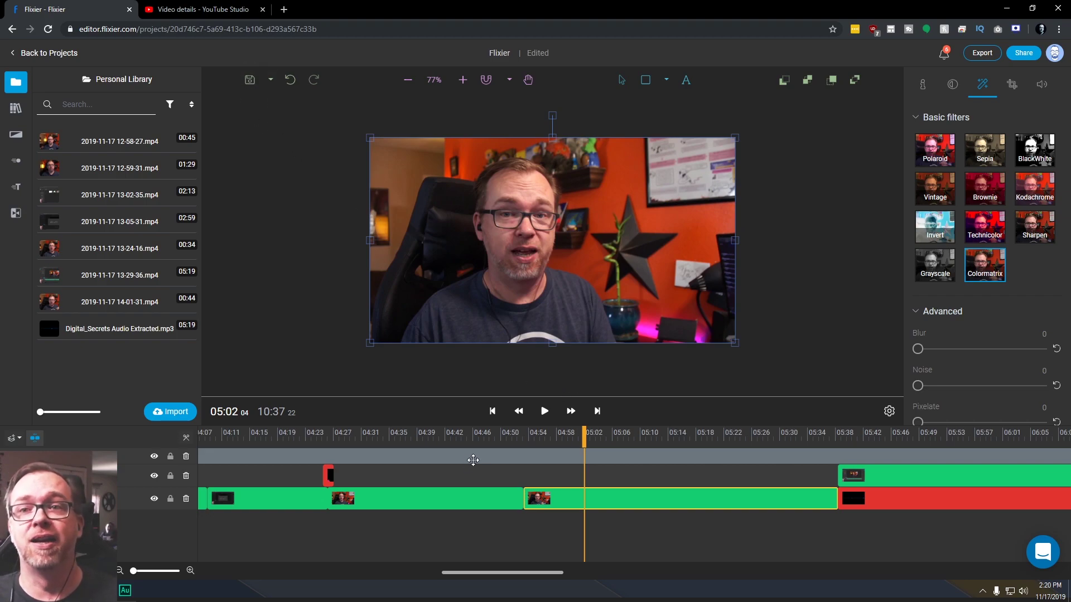
Compare the picture before and after the cut near 04:53 22 by scrubbing between the two talking-head clips
{"action": "left_click", "coordinate": [494, 437]}
{"action": "left_click", "coordinate": [617, 437]}
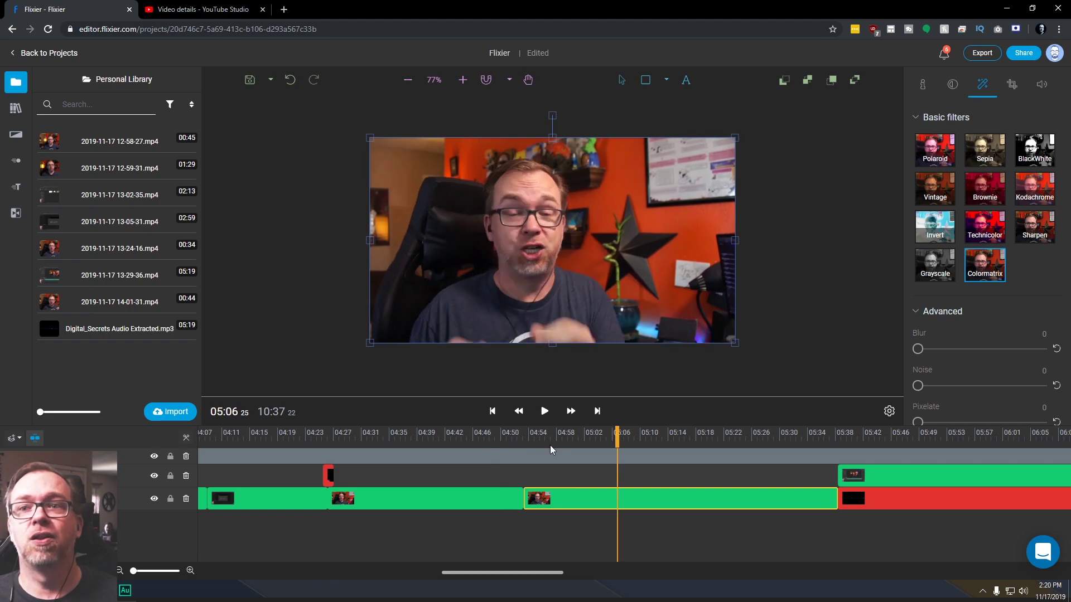
{"action": "scroll", "coordinate": [970, 335], "scroll_direction": "down", "scroll_amount": 5}
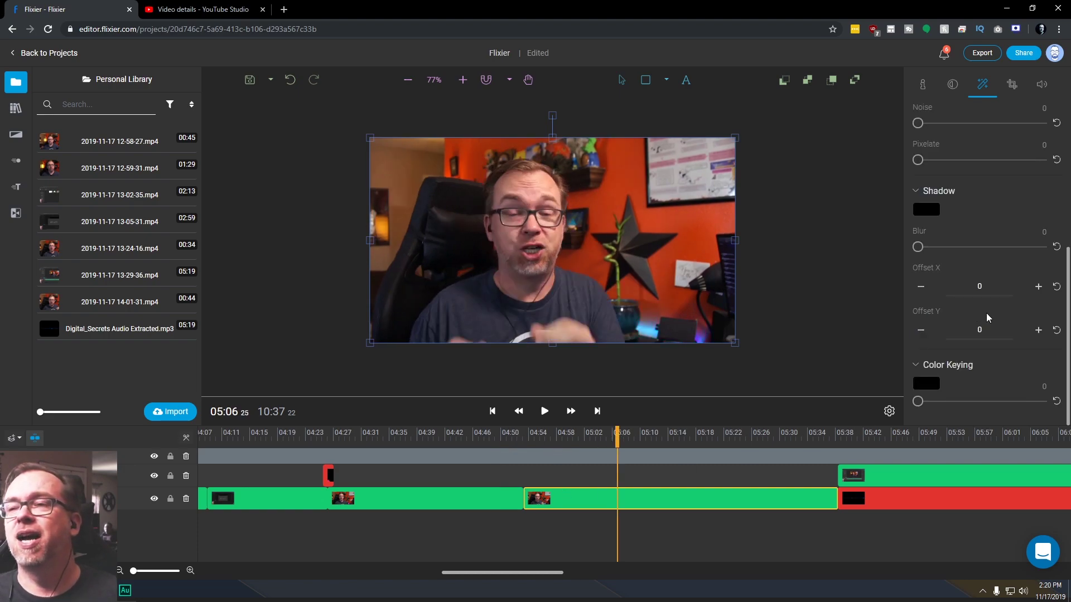
{"action": "left_click", "coordinate": [472, 503]}
{"action": "left_click", "coordinate": [463, 437]}
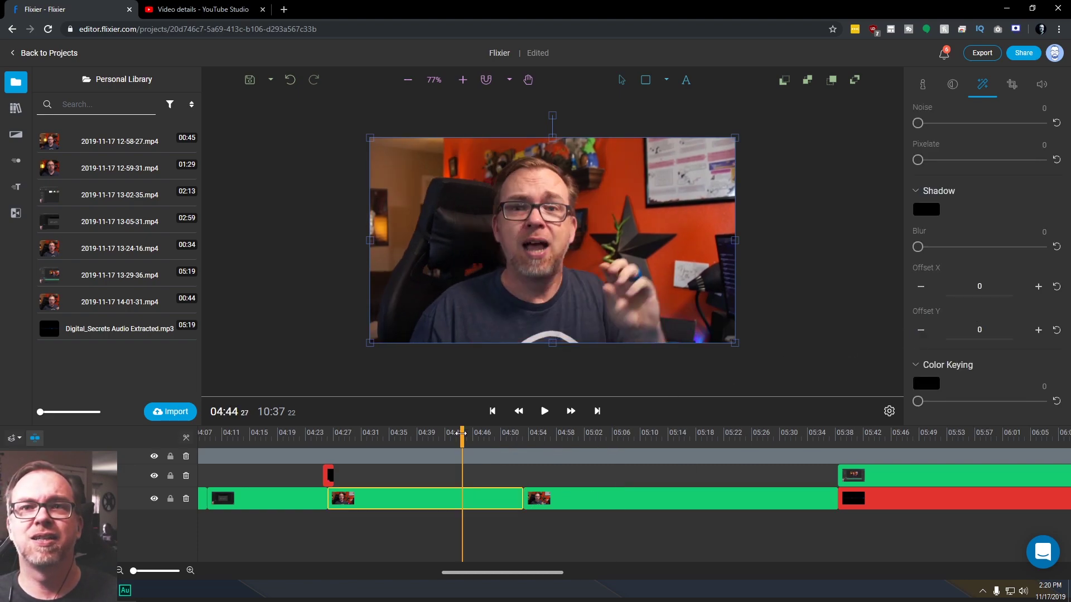
{"action": "left_click", "coordinate": [554, 437]}
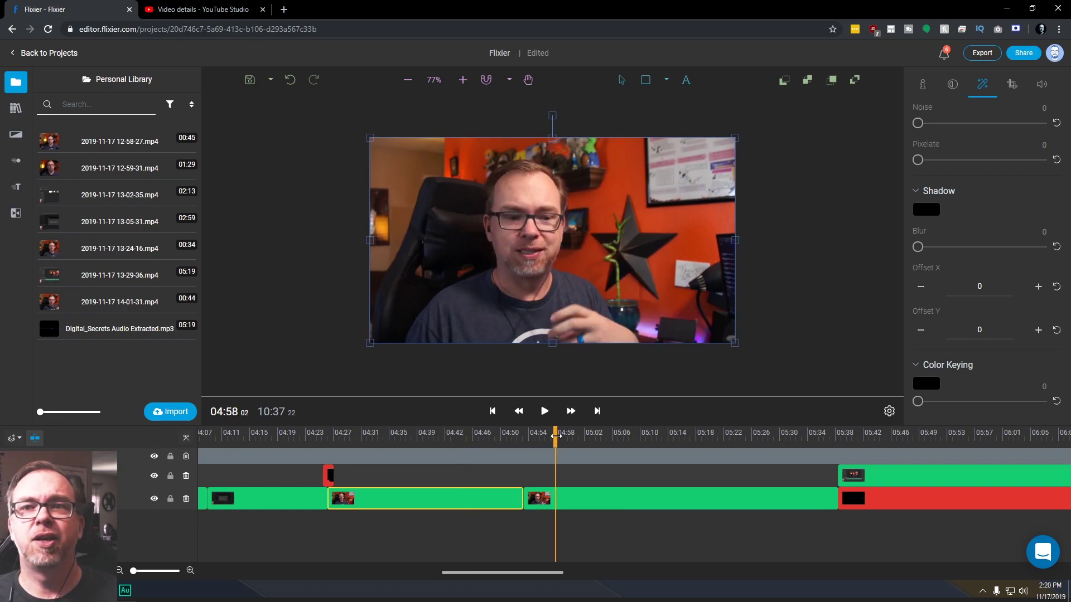
{"action": "left_click", "coordinate": [616, 438]}
{"action": "left_click", "coordinate": [554, 437]}
{"action": "left_click", "coordinate": [494, 437]}
{"action": "left_click", "coordinate": [446, 437]}
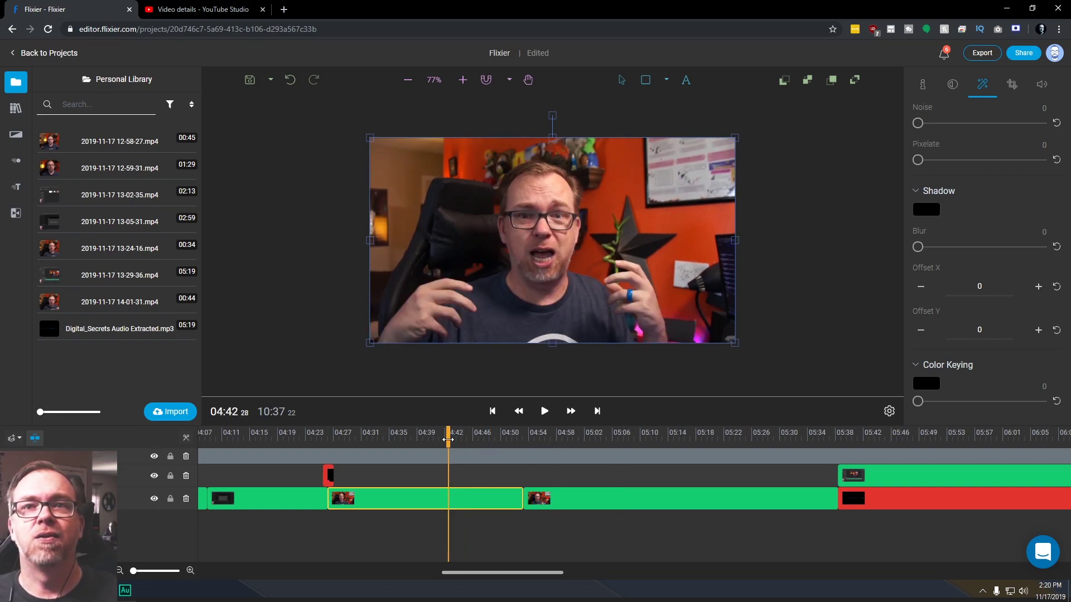
{"action": "left_click", "coordinate": [524, 437]}
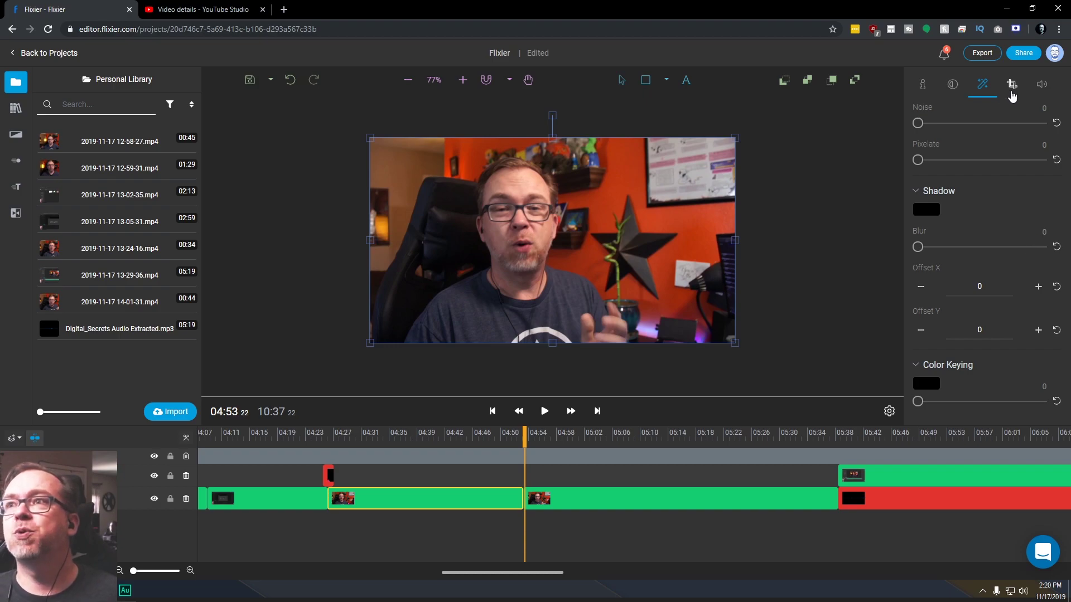
Try a horizontal position of -17 on the talking-head clip after the 04:53 cut, and return it to 0
{"action": "left_click", "coordinate": [649, 502]}
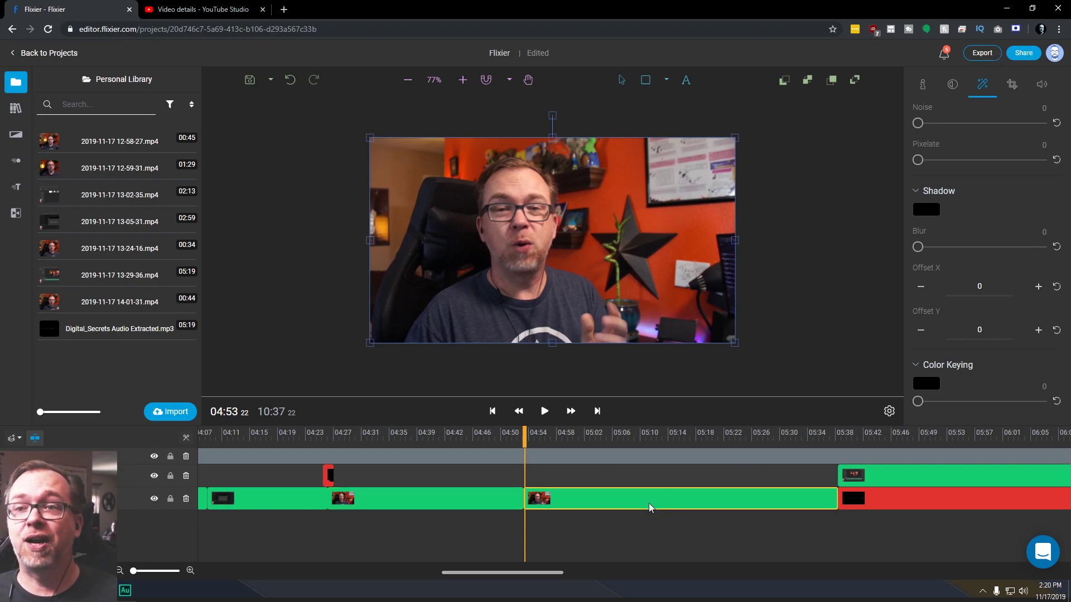
{"action": "left_click", "coordinate": [1011, 84]}
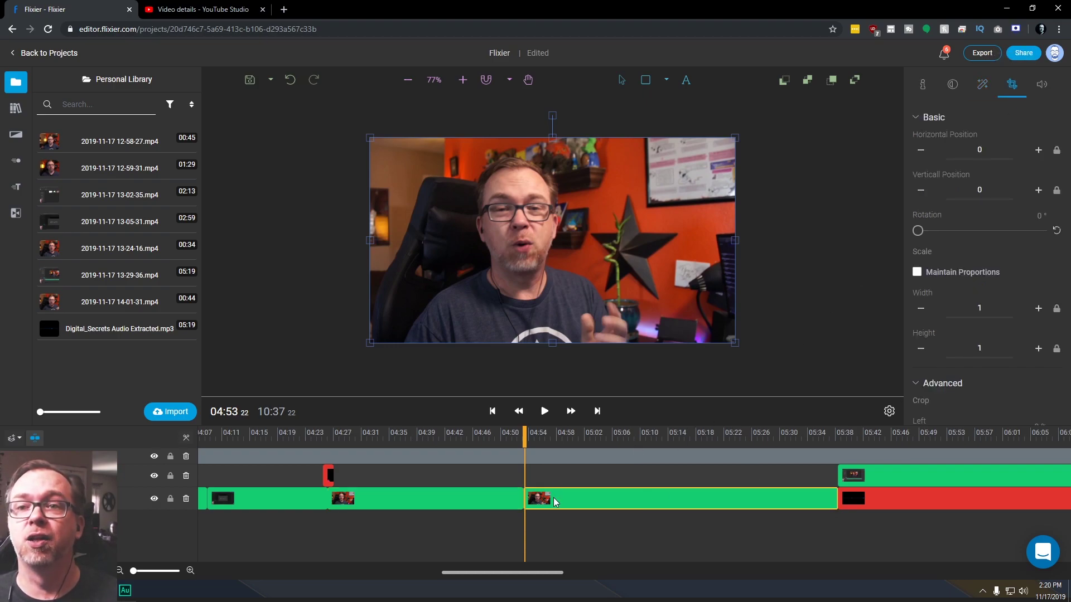
{"action": "left_click", "coordinate": [556, 439]}
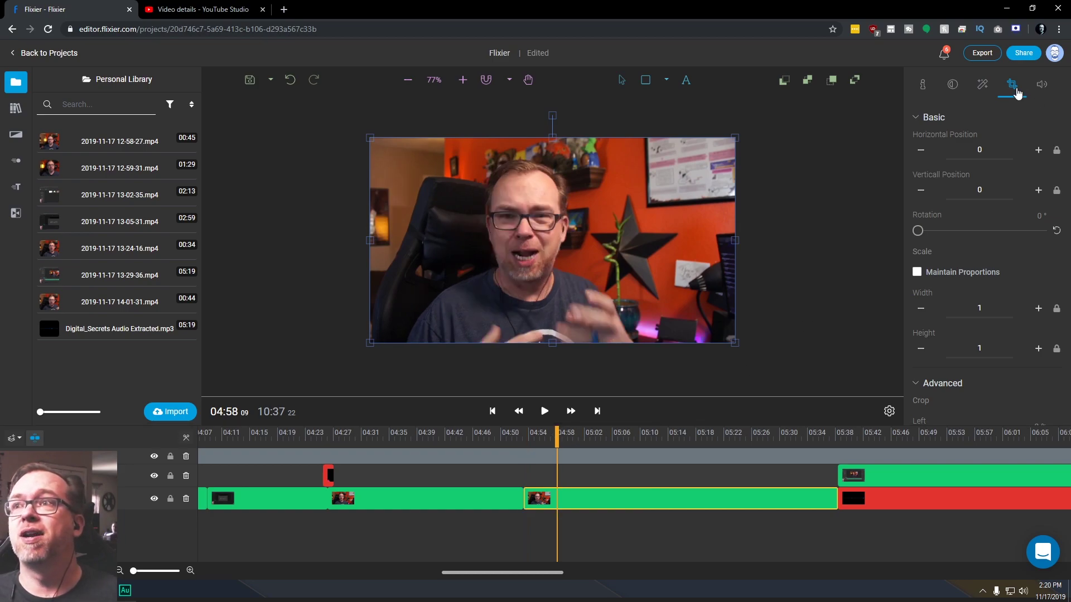
{"action": "mouse_move", "coordinate": [970, 154]}
{"action": "left_mouse_down"}
{"action": "mouse_move", "coordinate": [988, 161]}
{"action": "mouse_move", "coordinate": [970, 163]}
{"action": "left_mouse_up"}
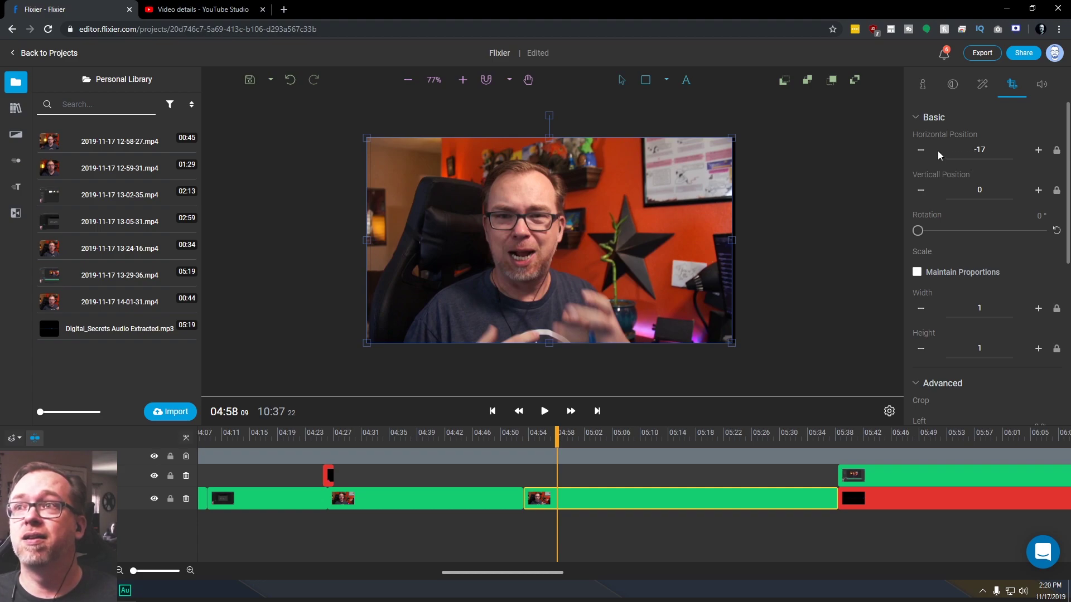
{"action": "left_click", "coordinate": [979, 159]}
{"action": "key", "text": "Delete"}
{"action": "key", "text": "Delete"}
{"action": "key", "text": "Delete"}
{"action": "type", "text": "0"}
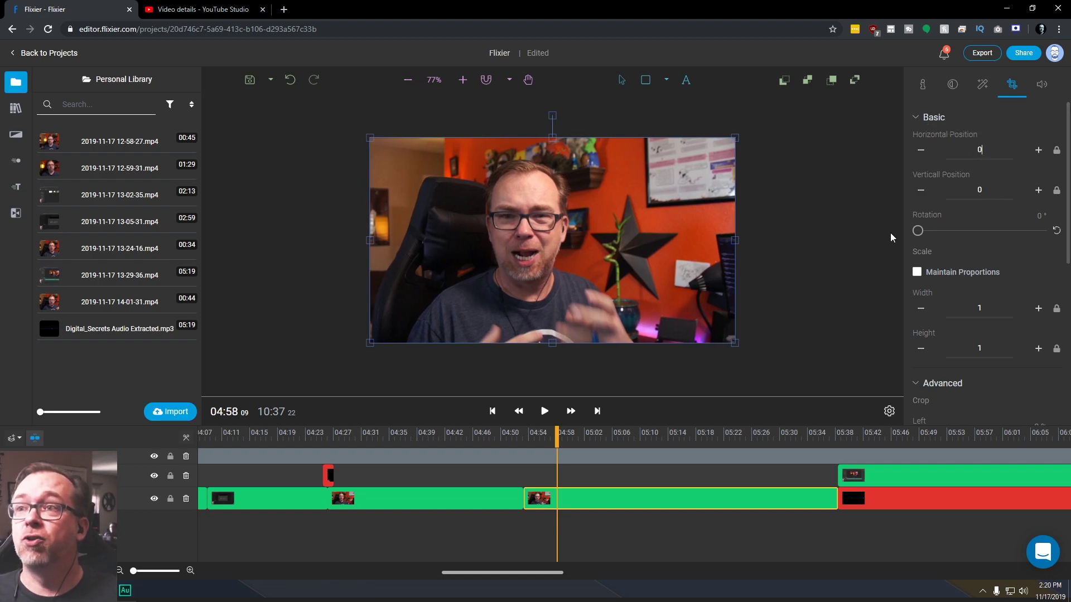
Review the same clip's rotation, scale, crop, perspective, opacity and volume settings
{"action": "mouse_move", "coordinate": [918, 231]}
{"action": "left_mouse_down"}
{"action": "mouse_move", "coordinate": [1034, 232]}
{"action": "mouse_move", "coordinate": [909, 247]}
{"action": "left_mouse_up"}
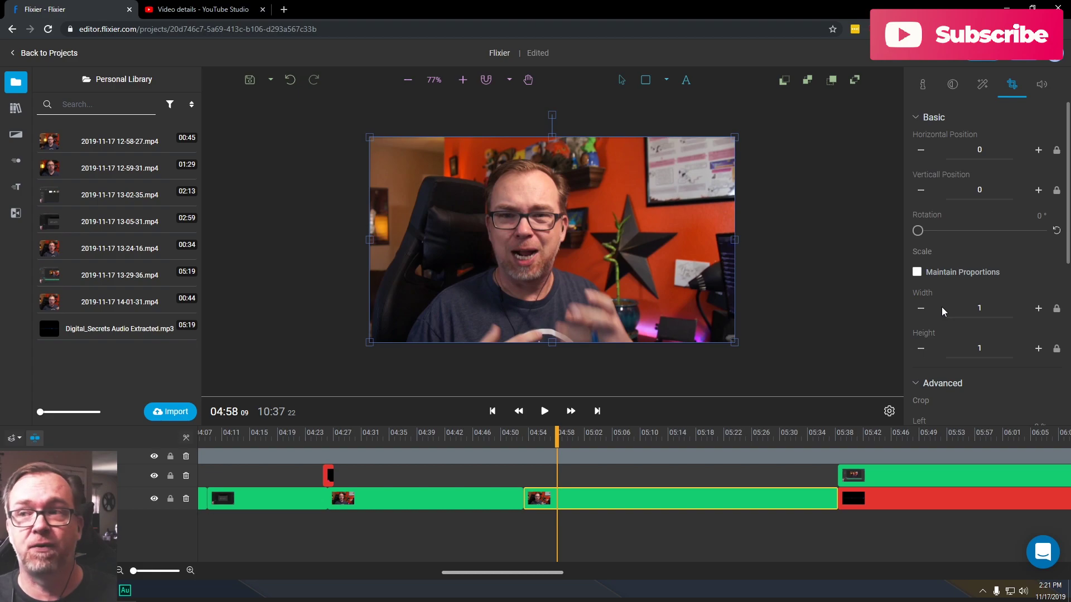
{"action": "scroll", "coordinate": [946, 319], "scroll_direction": "down", "scroll_amount": 5}
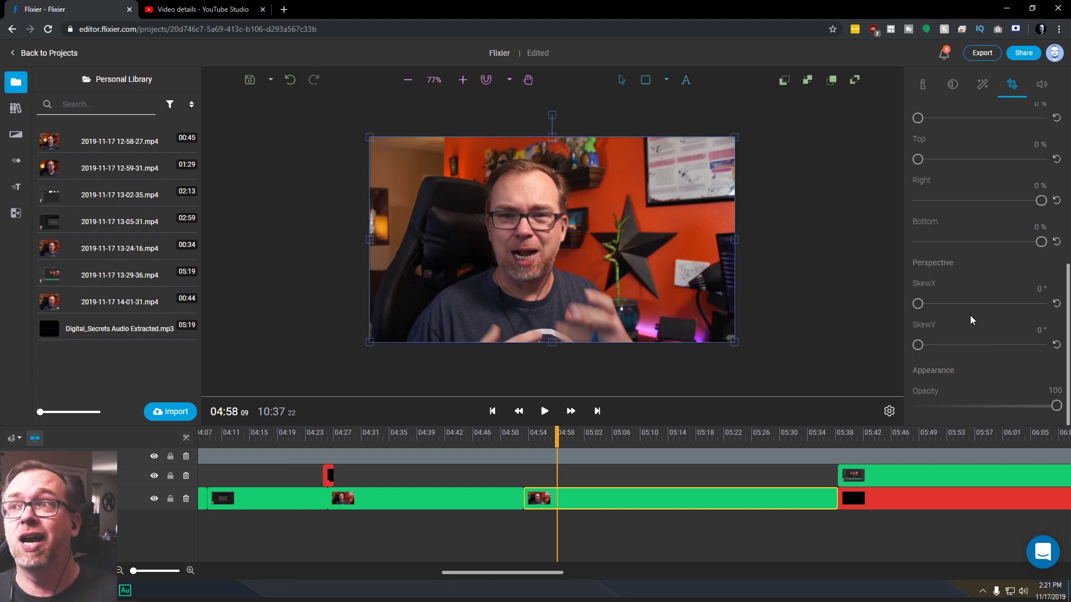
{"action": "left_click", "coordinate": [1041, 85]}
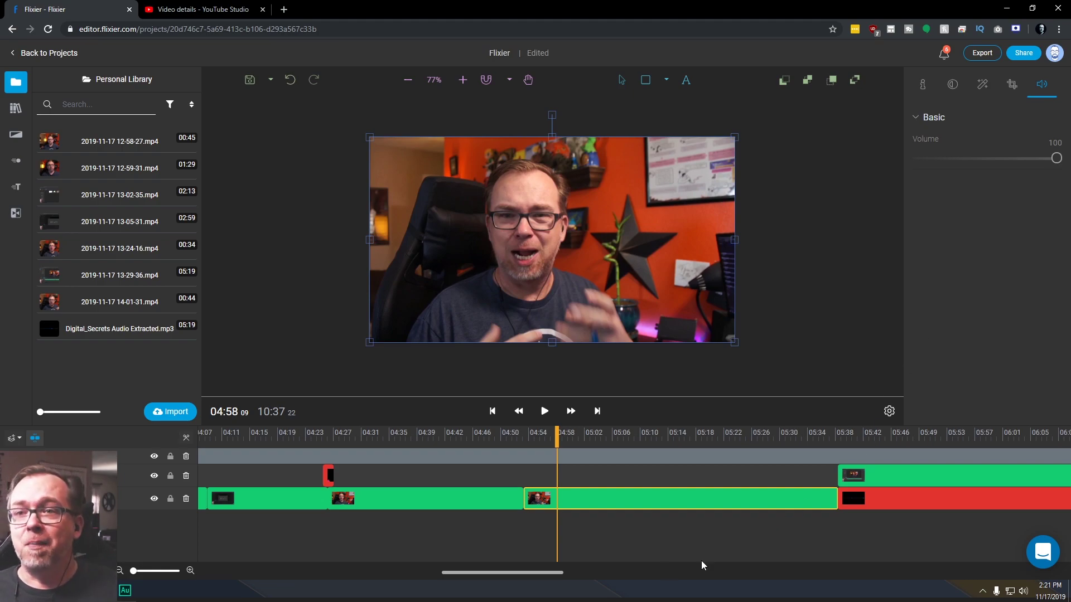
Browse the Pexels, Pixabay and Unsplash stock libraries with the end of the project's timeline in view
{"action": "mouse_move", "coordinate": [538, 572]}
{"action": "left_mouse_down"}
{"action": "mouse_move", "coordinate": [604, 573]}
{"action": "mouse_move", "coordinate": [558, 574]}
{"action": "left_mouse_up"}
{"action": "left_click", "coordinate": [16, 108]}
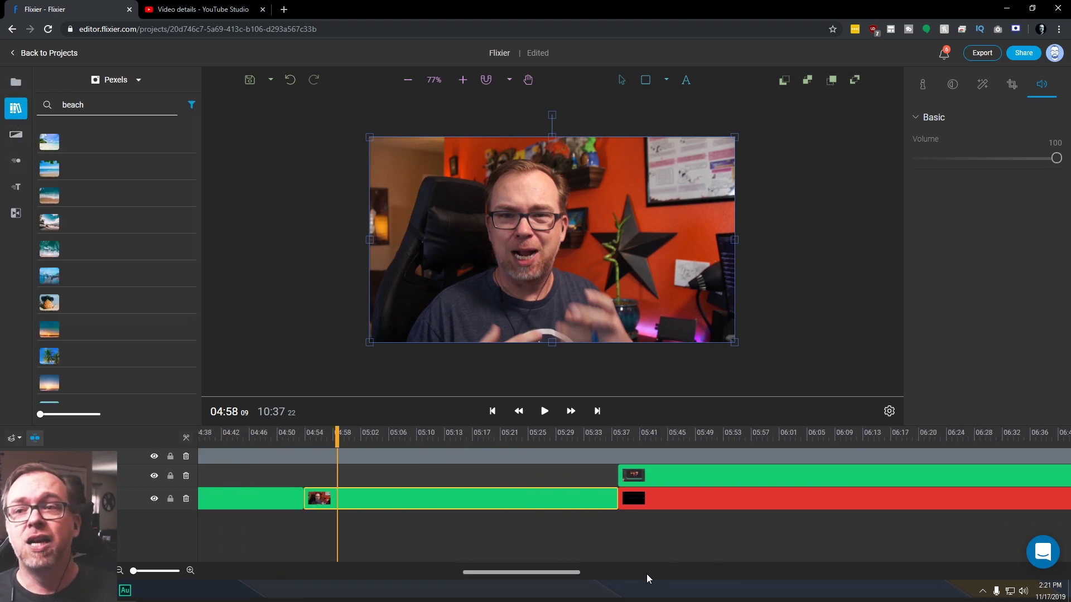
{"action": "left_click_drag", "start_coordinate": [500, 571], "coordinate": [824, 564]}
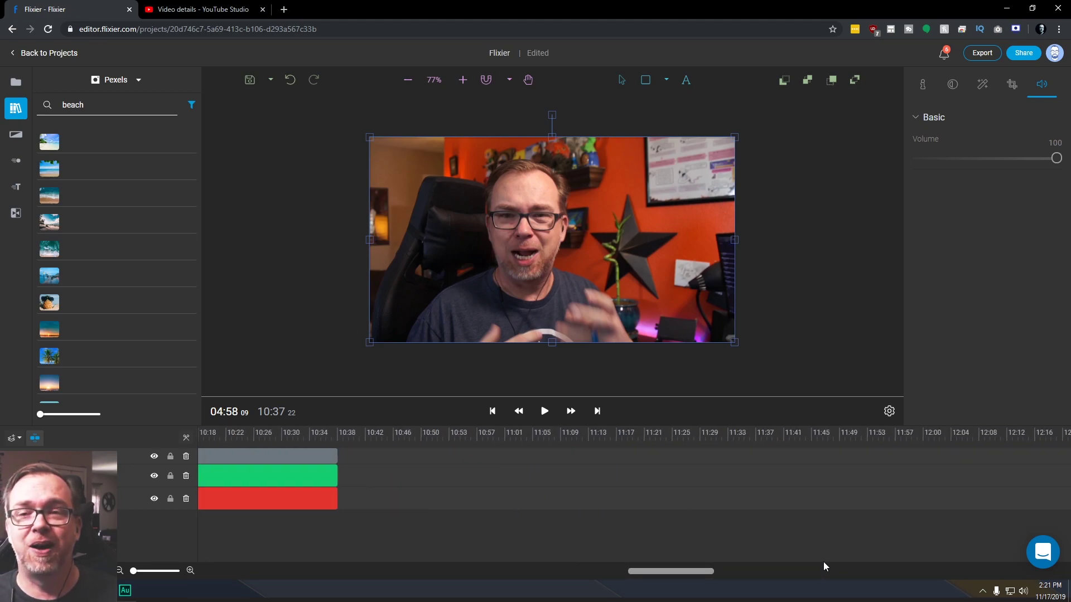
{"action": "left_click", "coordinate": [110, 79]}
{"action": "left_click", "coordinate": [99, 117]}
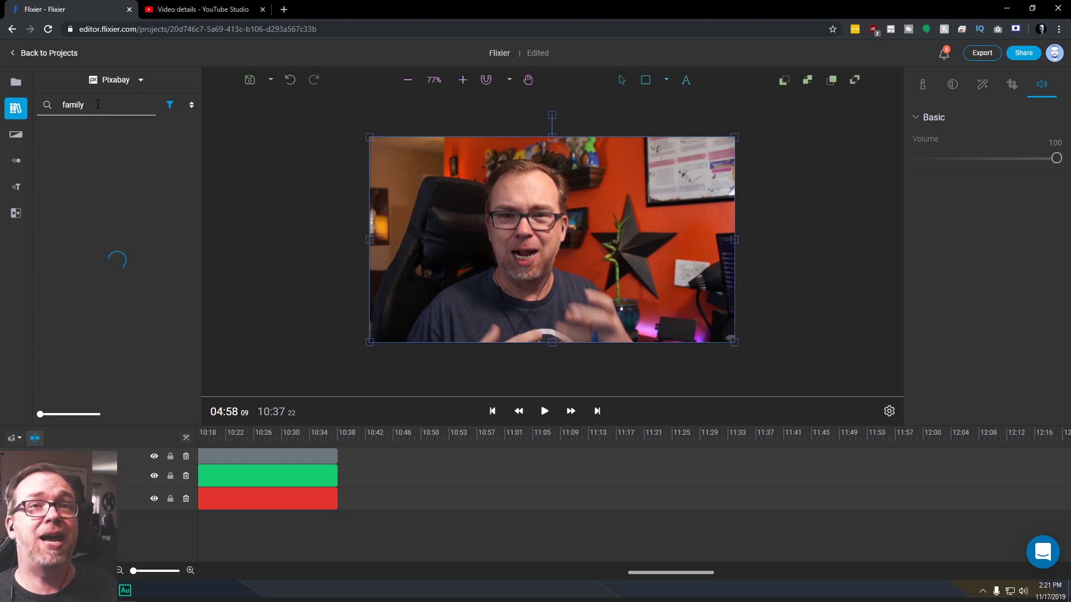
{"action": "left_click", "coordinate": [113, 81]}
{"action": "left_click", "coordinate": [105, 100]}
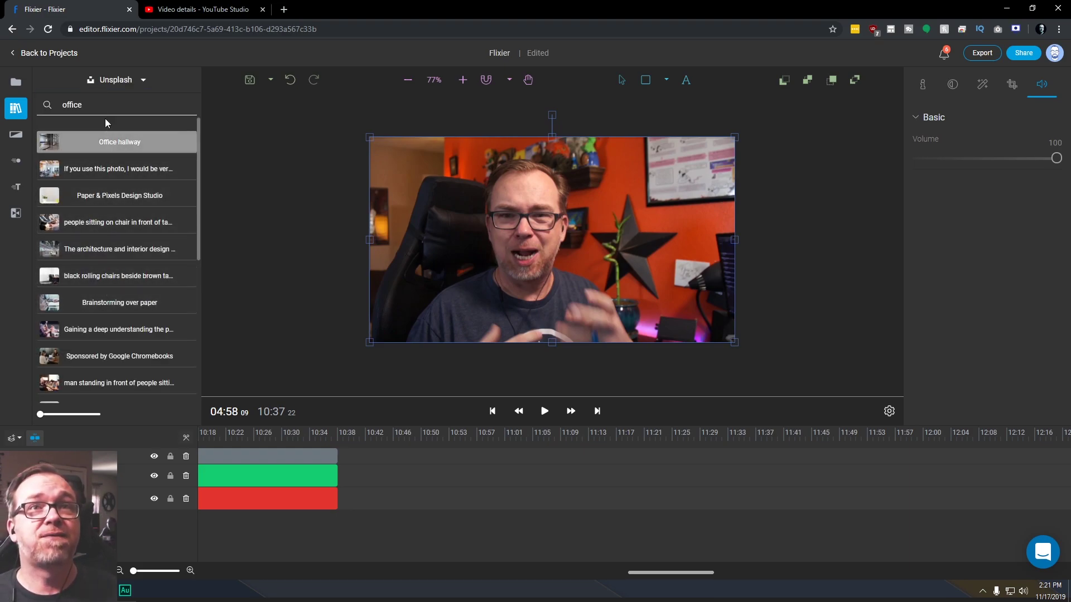
Search Unsplash for cat and place the "Crouching Tiger, Hidden Dragon" kitten photo on the timeline past the last clips
{"action": "double_click", "coordinate": [87, 106]}
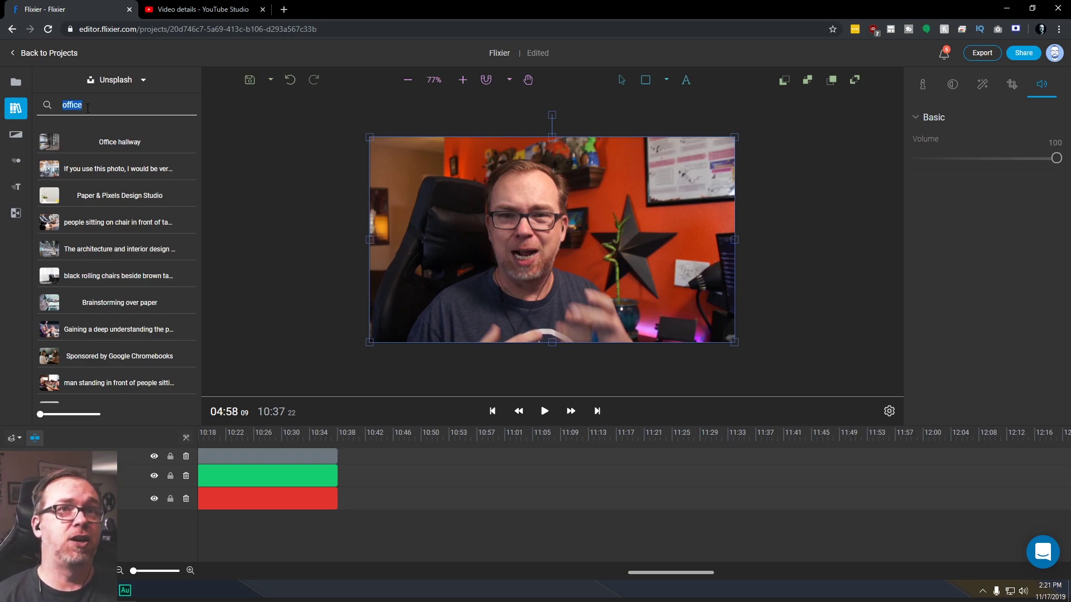
{"action": "type", "text": "cat"}
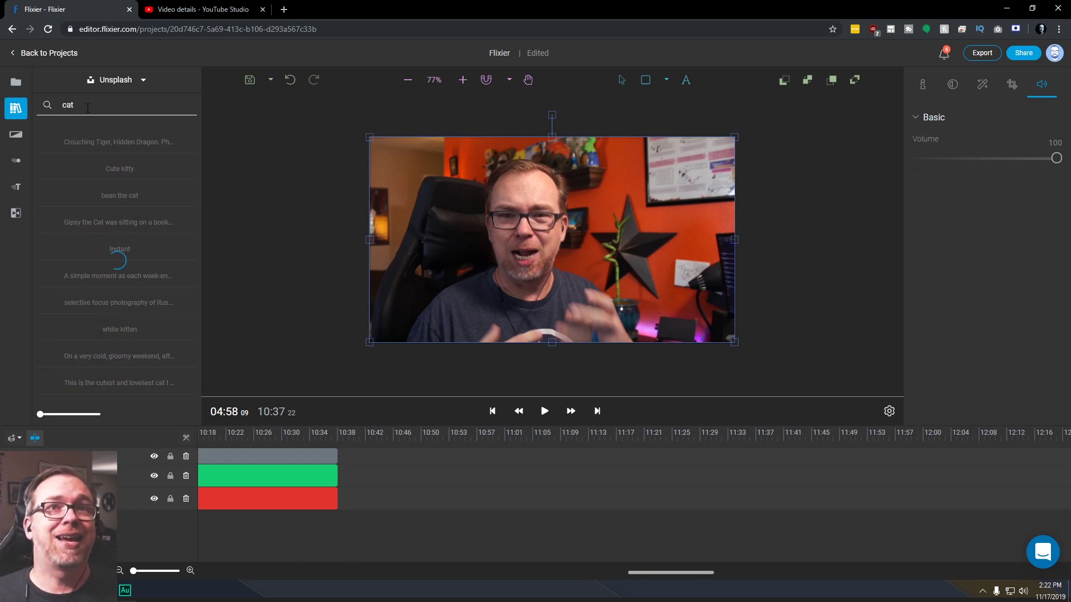
{"action": "left_click", "coordinate": [526, 498]}
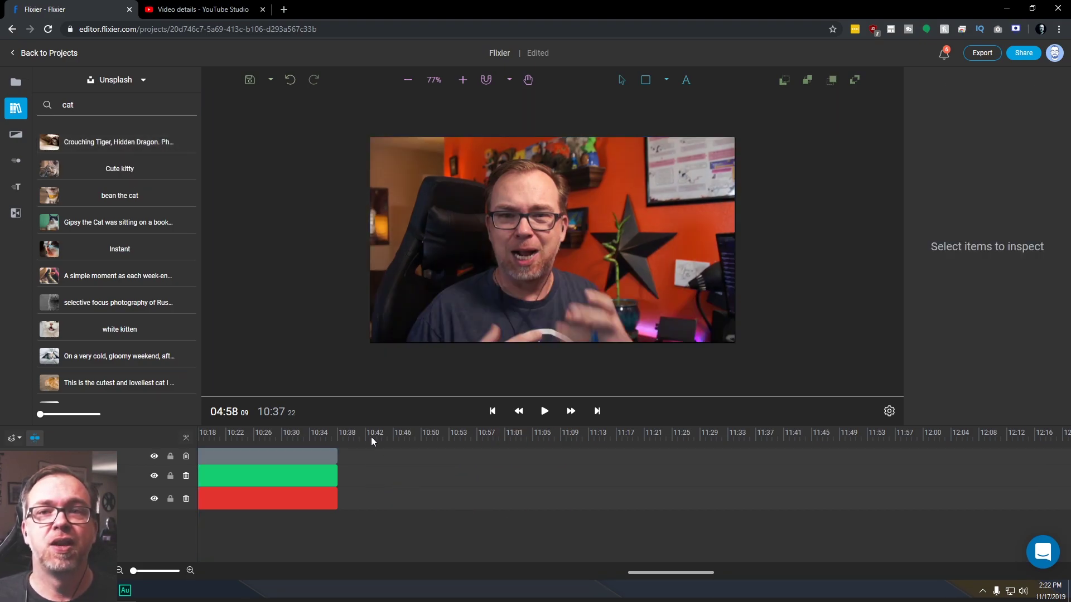
{"action": "left_click_drag", "start_coordinate": [117, 167], "coordinate": [404, 434]}
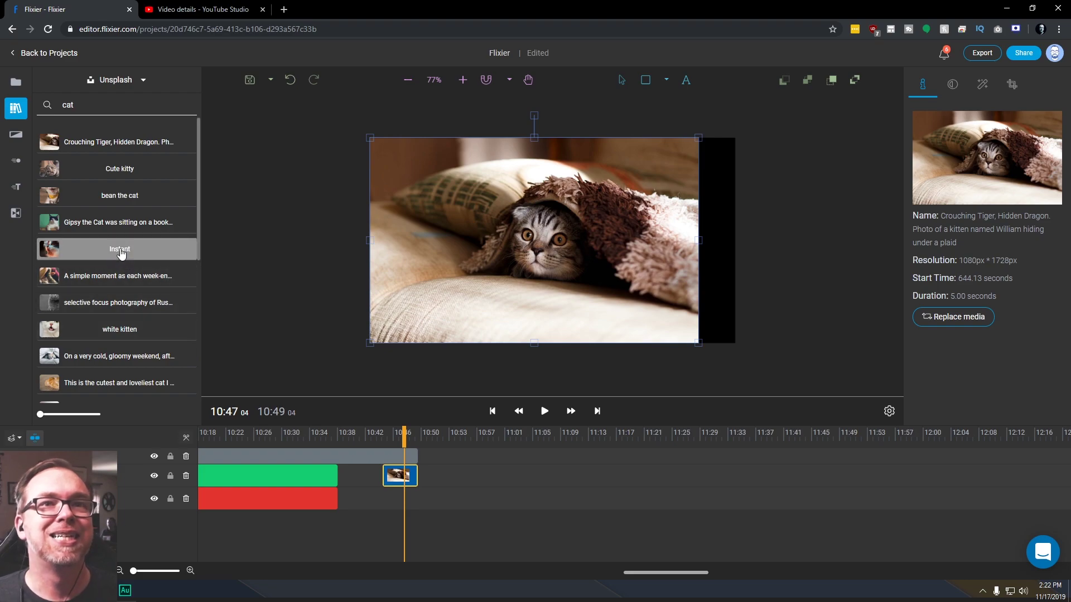
Try Pixabay's first "diamonds, jewels, rain" video overlapping the kitten photo, and delete both stock items
{"action": "left_click", "coordinate": [116, 82]}
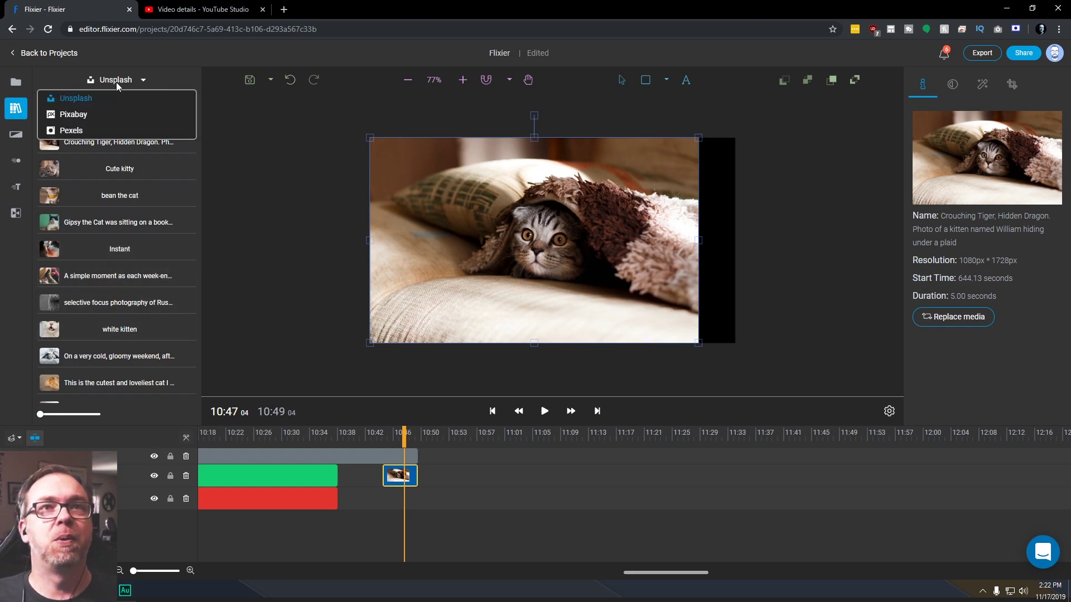
{"action": "left_click", "coordinate": [109, 121]}
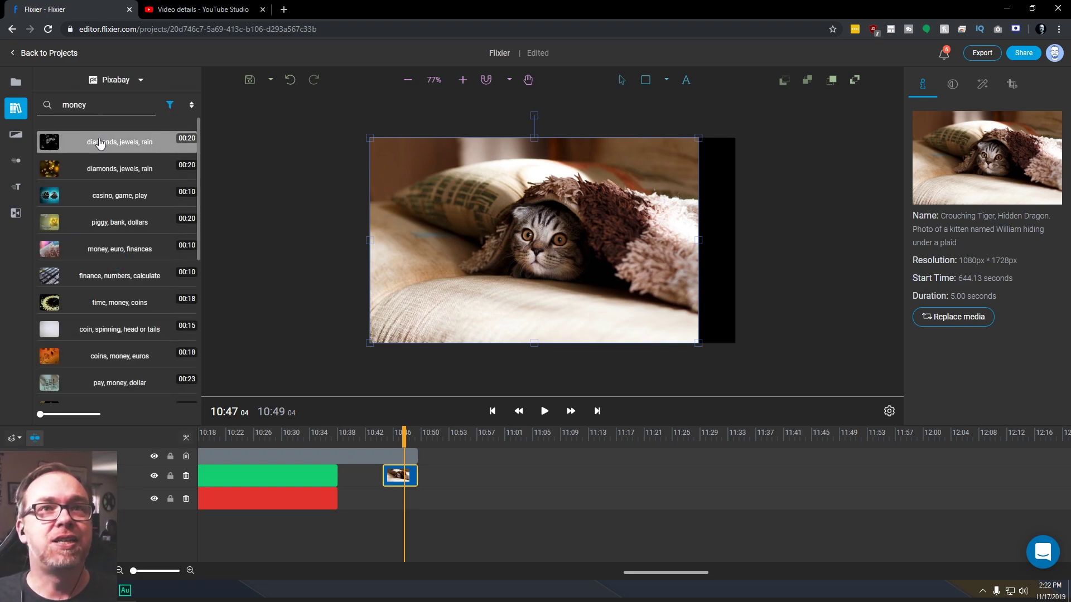
{"action": "left_click_drag", "start_coordinate": [136, 142], "coordinate": [387, 444]}
{"action": "left_click", "coordinate": [457, 439]}
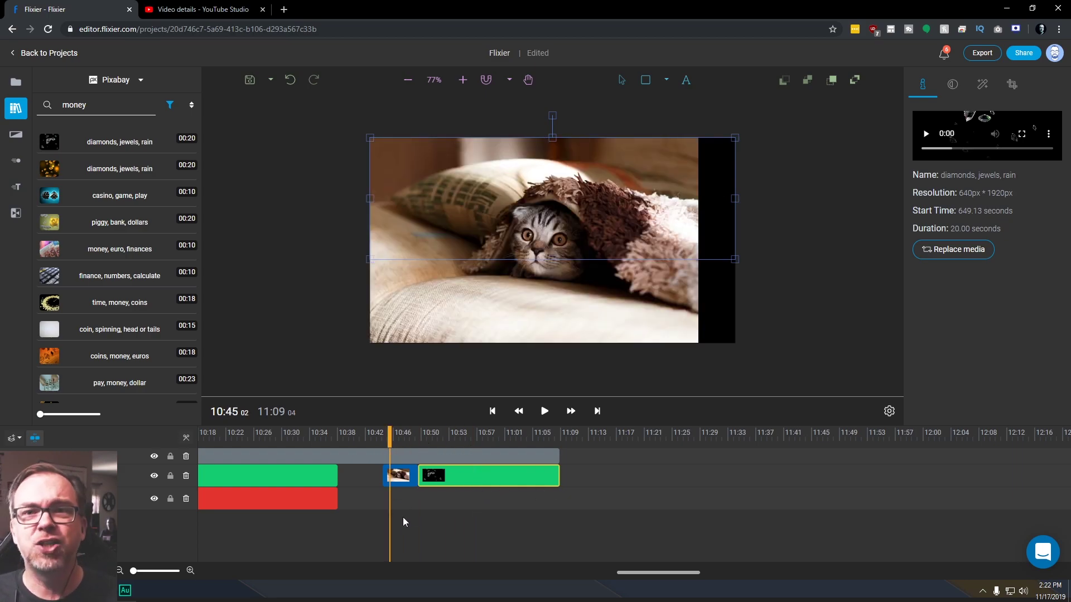
{"action": "left_click_drag", "start_coordinate": [460, 504], "coordinate": [416, 508]}
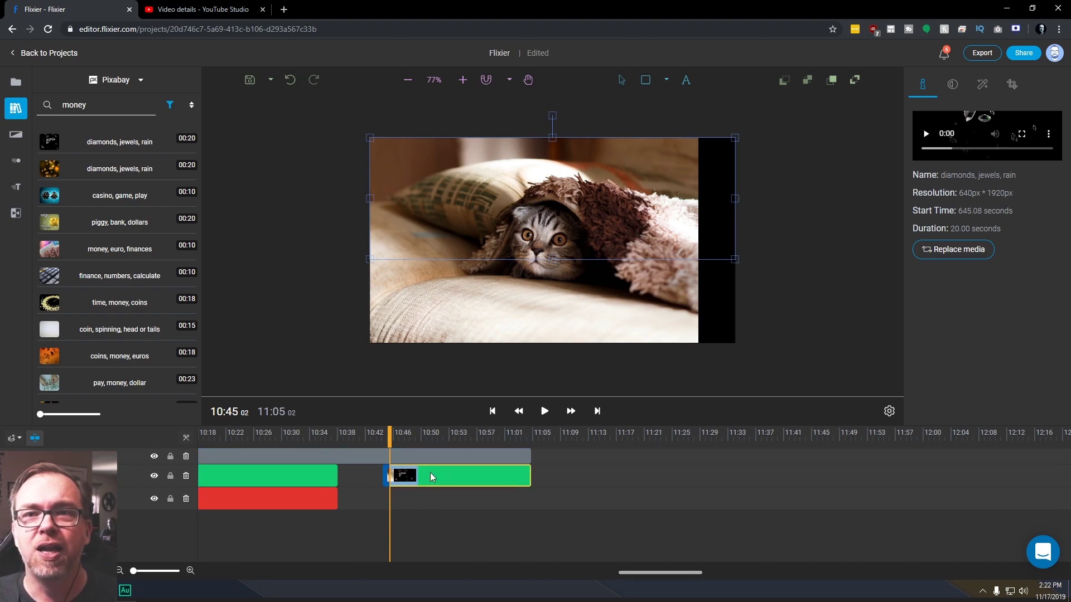
{"action": "key", "text": "Delete"}
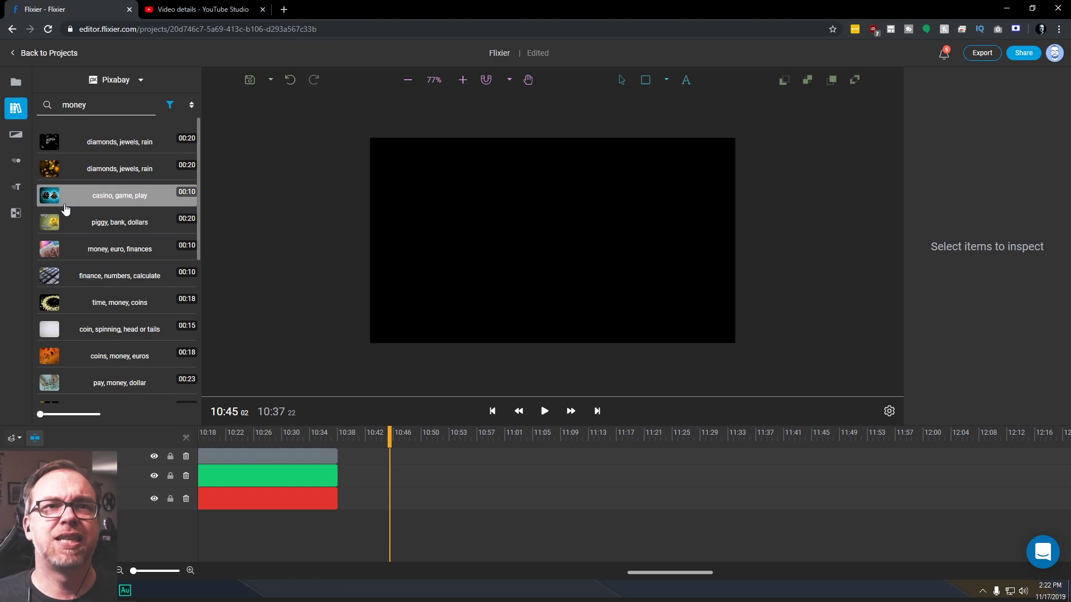
Look through the overlays and motion graphics, and add YT Subscribe Style 4 above the cut between the two talking-head clips
{"action": "left_click", "coordinate": [15, 134]}
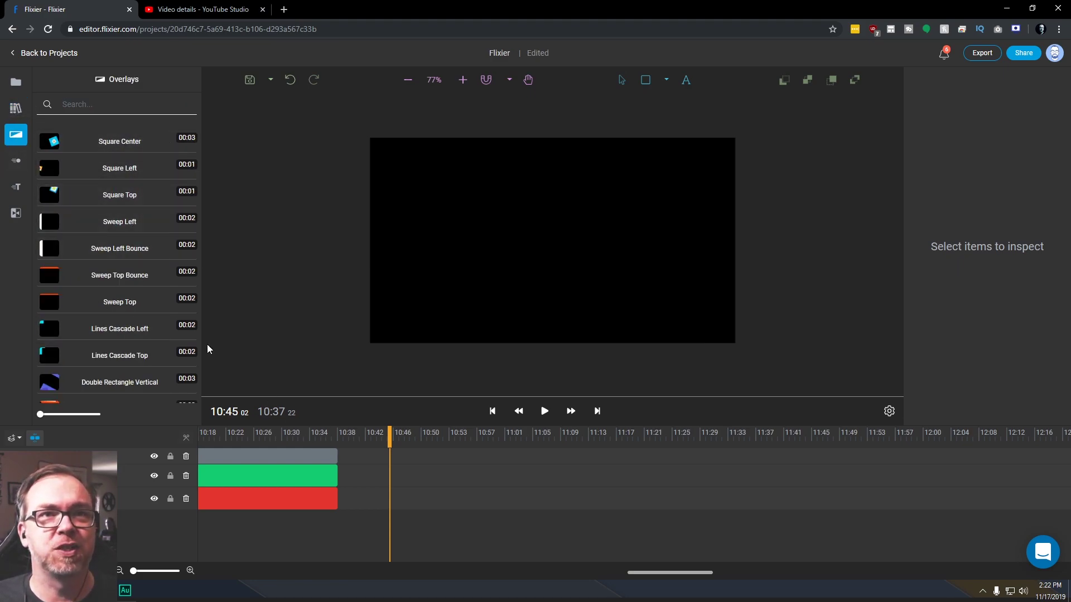
{"action": "left_click", "coordinate": [19, 163]}
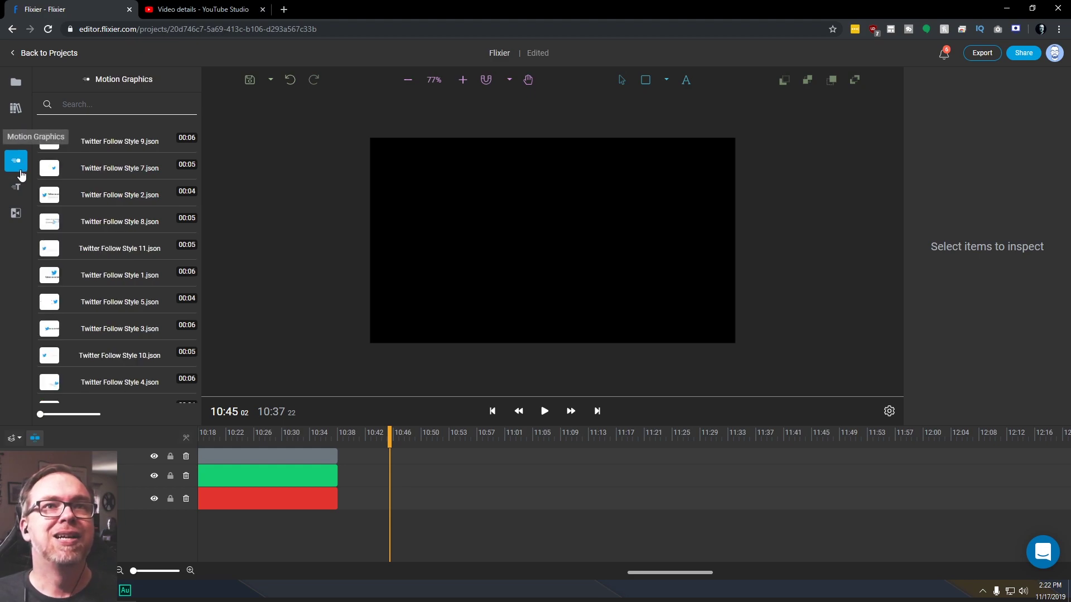
{"action": "left_click_drag", "start_coordinate": [641, 574], "coordinate": [383, 570]}
{"action": "scroll", "coordinate": [115, 317], "scroll_direction": "down", "scroll_amount": 5}
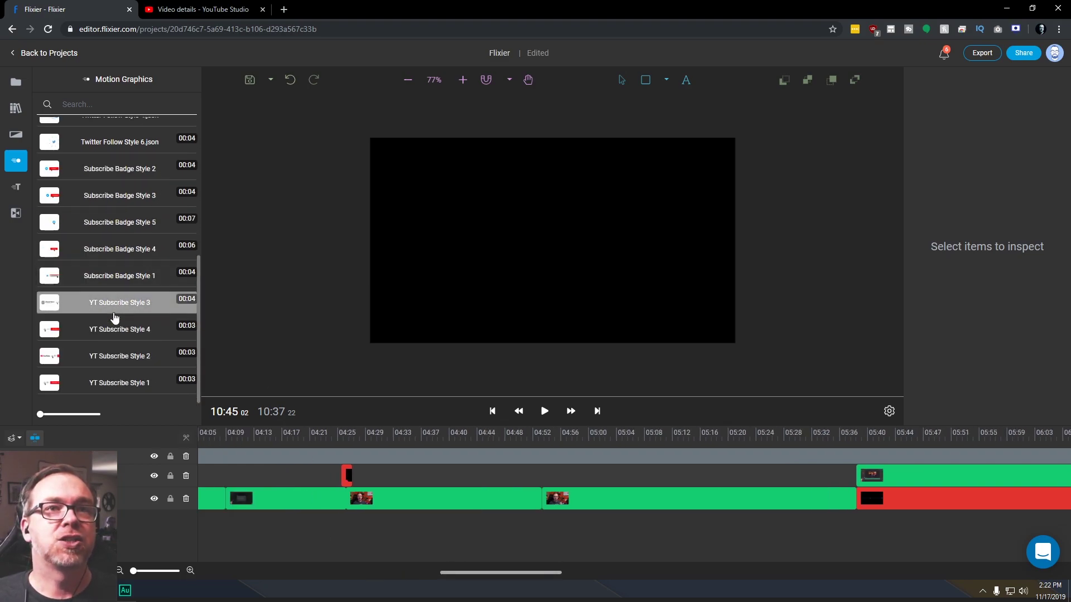
{"action": "left_click_drag", "start_coordinate": [60, 335], "coordinate": [533, 480]}
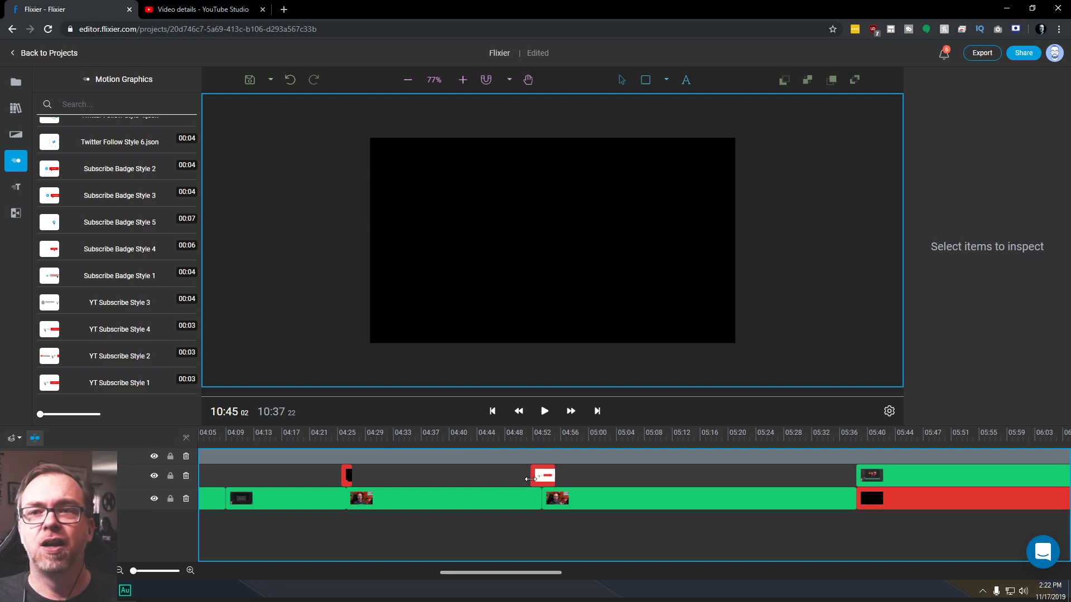
Play the section with the subscribe graphic and park the playhead on it at 04:53 29
{"action": "left_click", "coordinate": [527, 436]}
{"action": "key", "text": "space"}
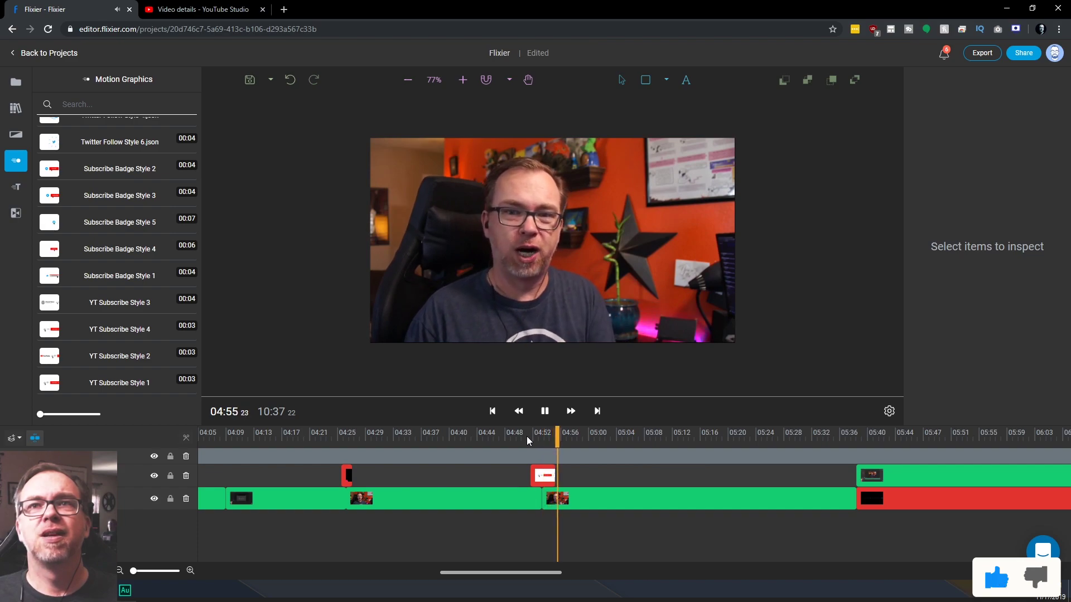
{"action": "left_click", "coordinate": [545, 441]}
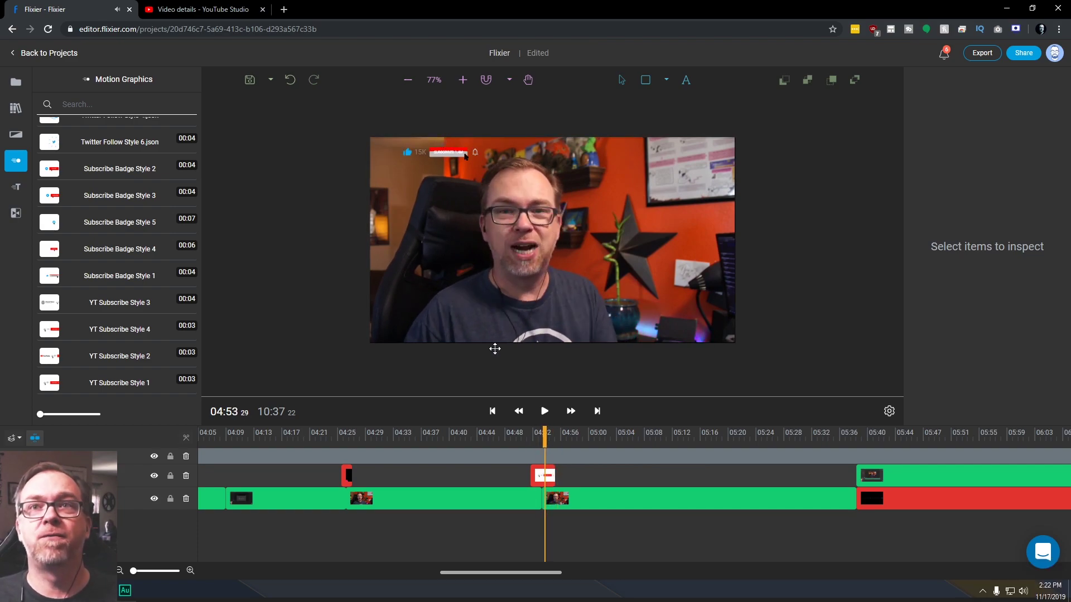
Switch back from YouTube Studio to Flixier and change the subscribe graphic's like count text to 1K
{"action": "left_click", "coordinate": [543, 474]}
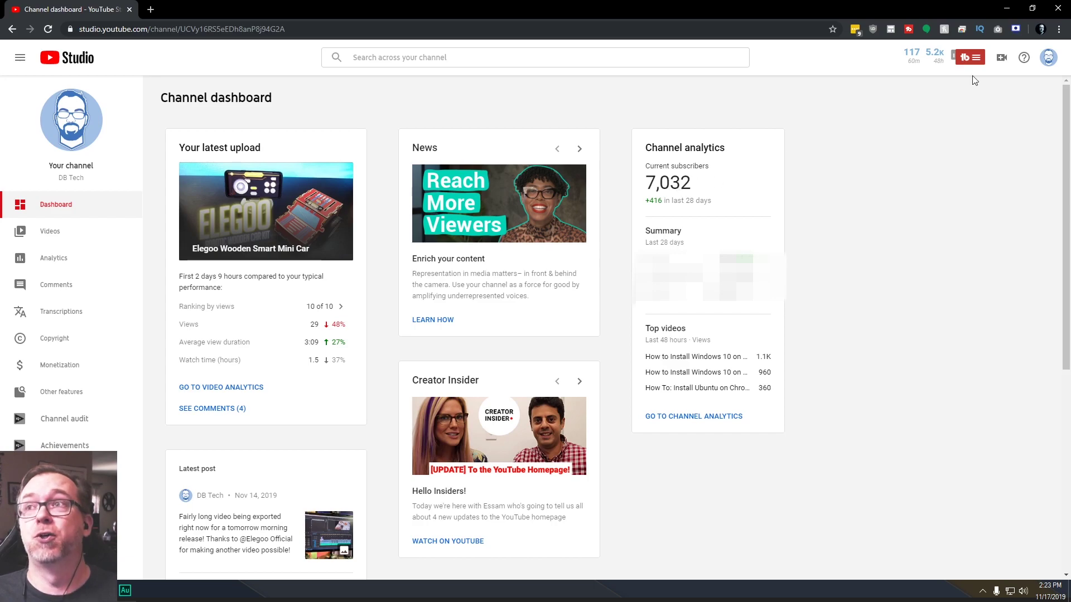
{"action": "left_click", "coordinate": [1004, 10]}
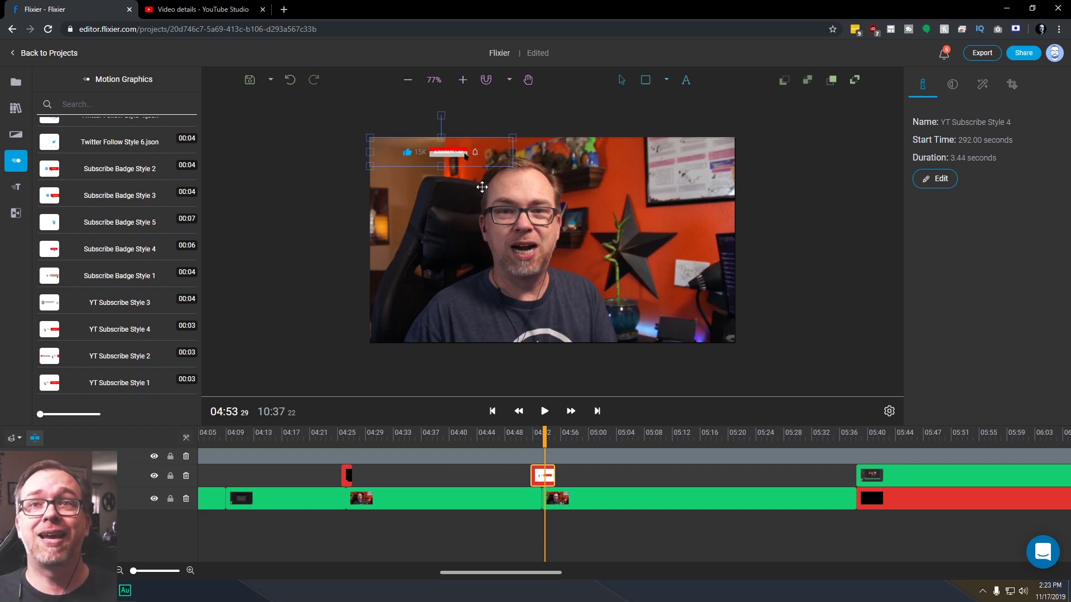
{"action": "left_click", "coordinate": [943, 179]}
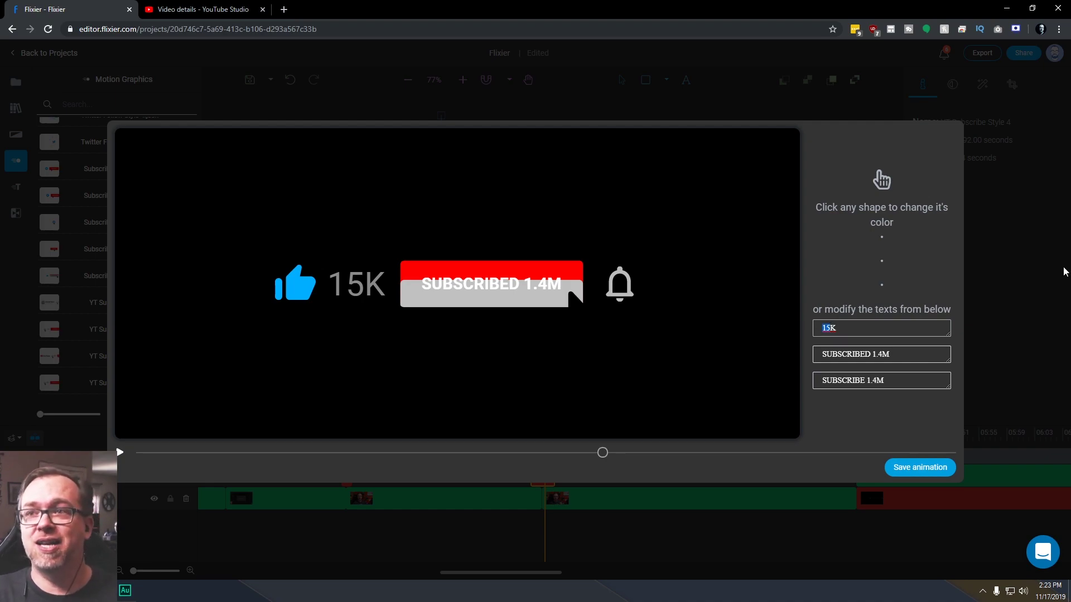
{"action": "key", "text": "BackSpace"}
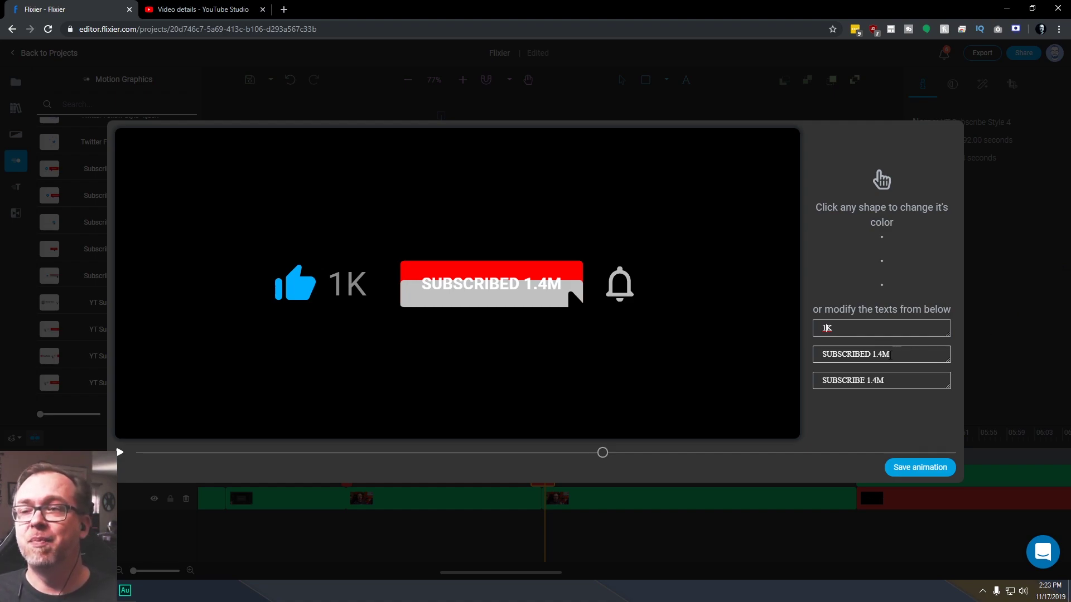
Change the graphic's second text to SUBSCRIBED 7.03K
{"action": "left_click", "coordinate": [943, 352]}
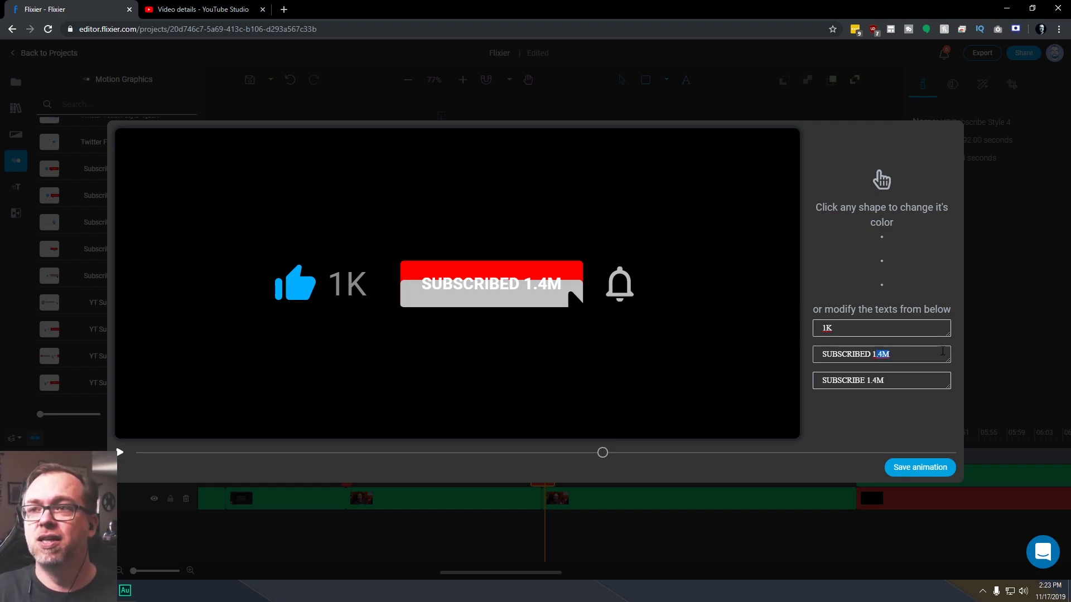
{"action": "type", "text": "7."}
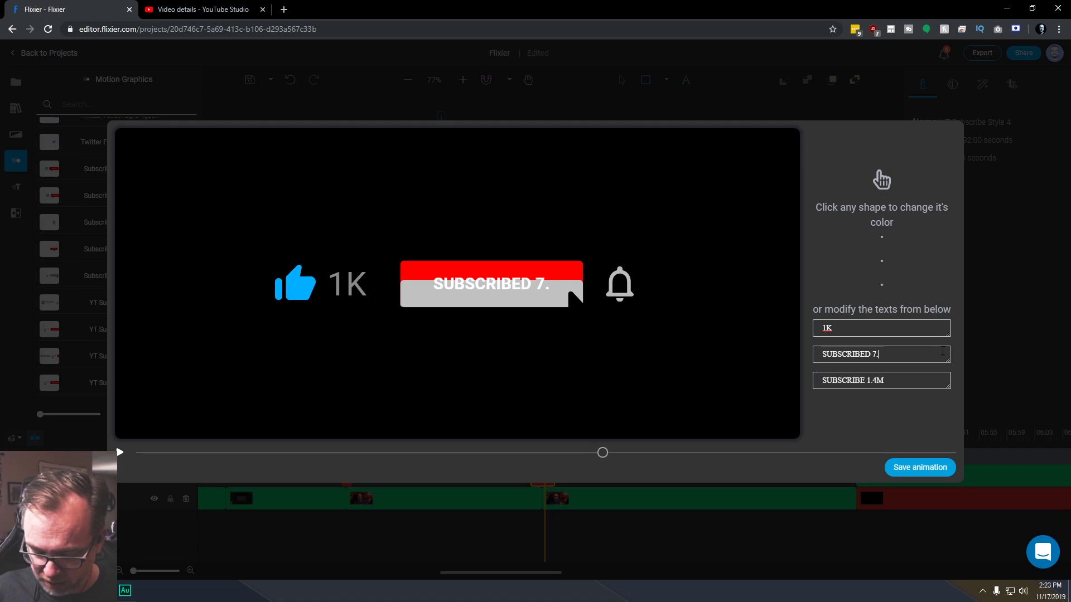
{"action": "type", "text": "03K"}
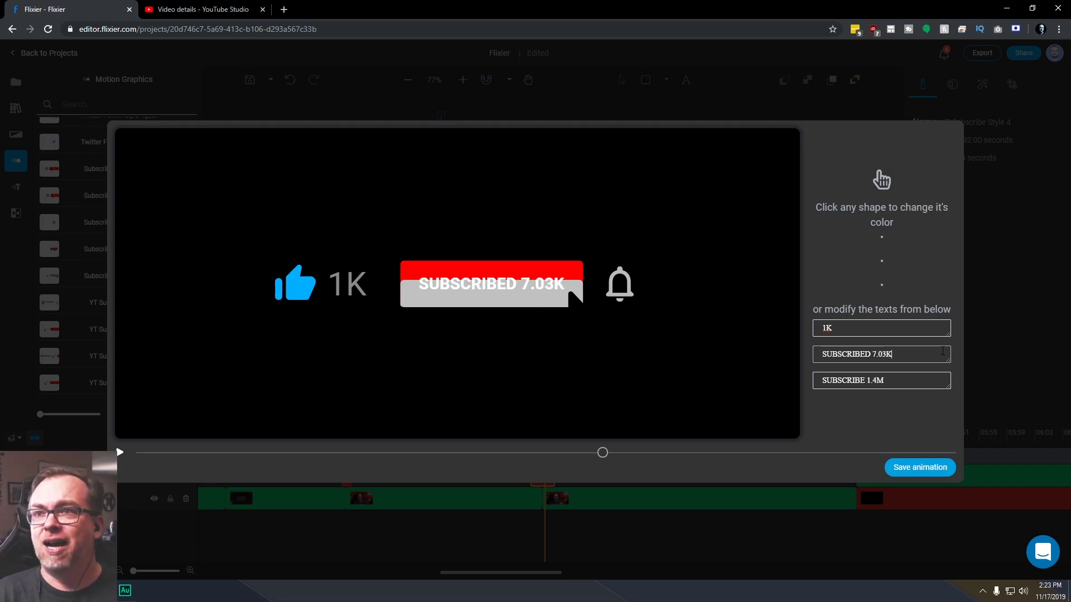
Change the subscribe graphic's third text to SUBSCRIBE 7.03K and save the animation
{"action": "key", "text": "ctrl+a"}
{"action": "key", "text": "End"}
{"action": "key", "text": "shift+Left"}
{"action": "key", "text": "shift+Left"}
{"action": "key", "text": "shift+Left"}
{"action": "key", "text": "shift+Left"}
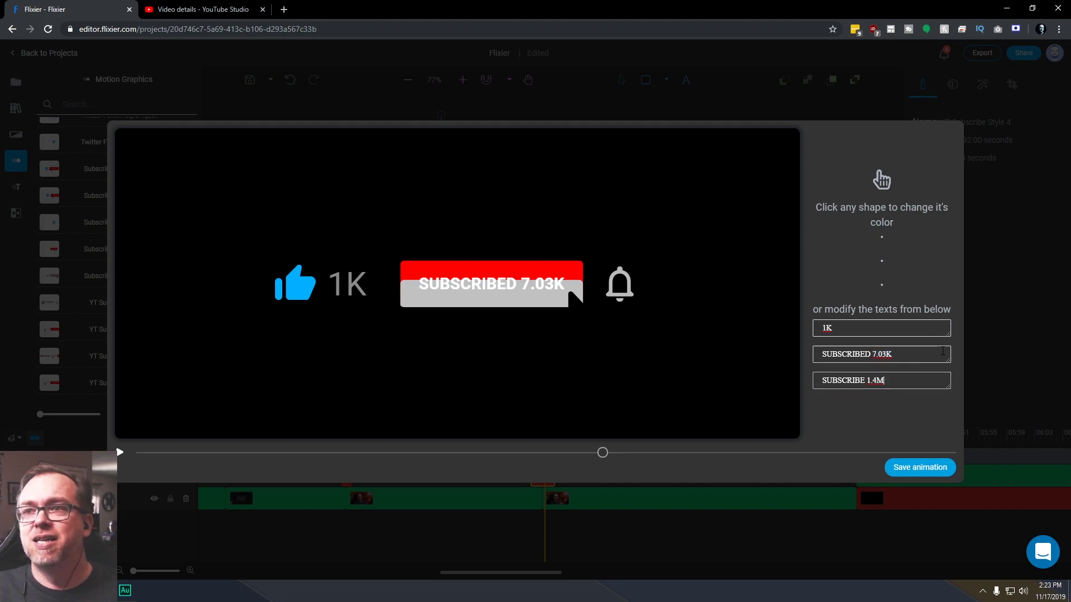
{"action": "key", "text": "Tab"}
{"action": "key", "text": "End"}
{"action": "key", "text": "shift+Left"}
{"action": "key", "text": "shift+Left"}
{"action": "key", "text": "shift+Left"}
{"action": "key", "text": "shift+Left"}
{"action": "type", "text": "7.03K"}
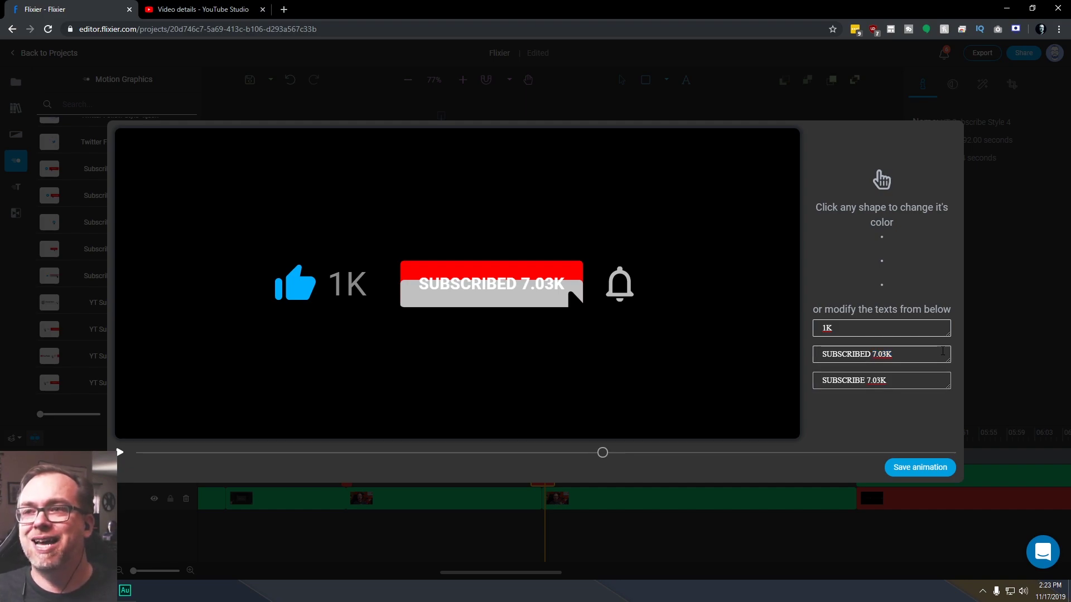
{"action": "left_click", "coordinate": [926, 468]}
Play the timeline from 04:52 00 through the subscribe graphic to check the edited texts
{"action": "left_click", "coordinate": [531, 431]}
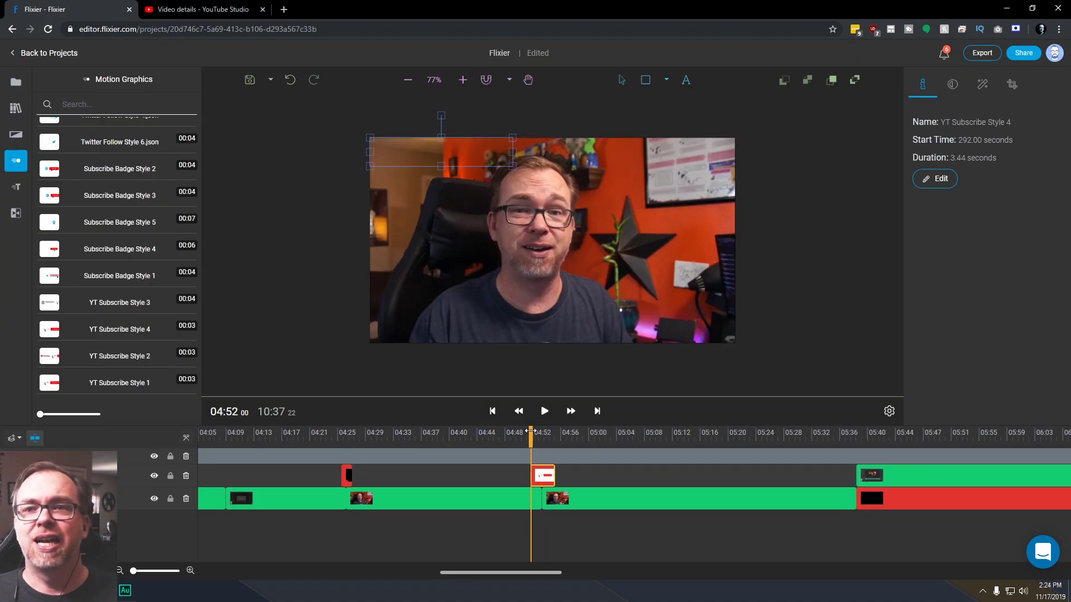
{"action": "key", "text": "space"}
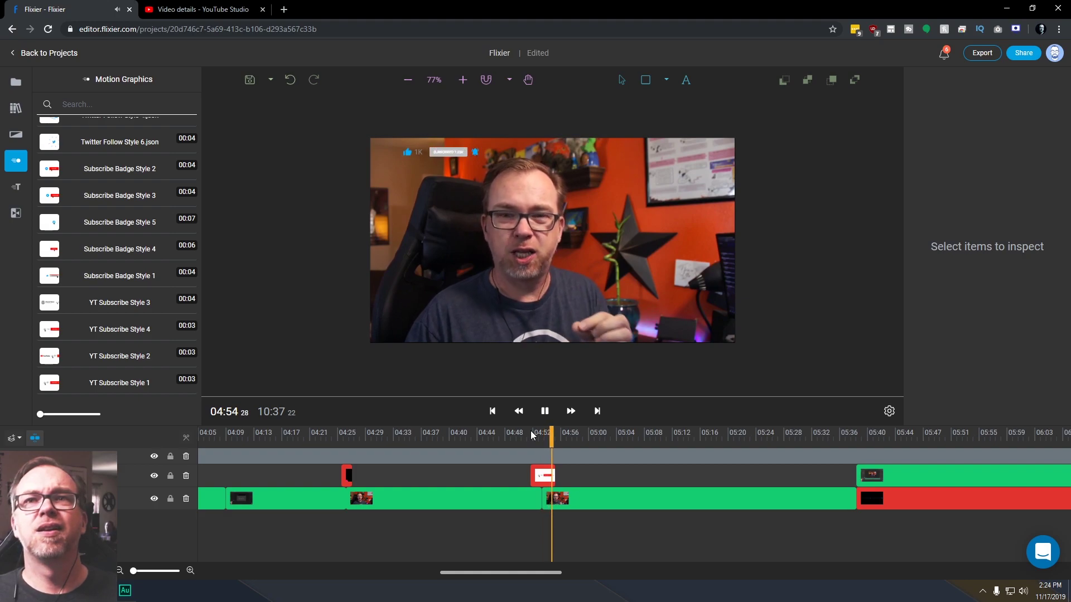
{"action": "key", "text": "space"}
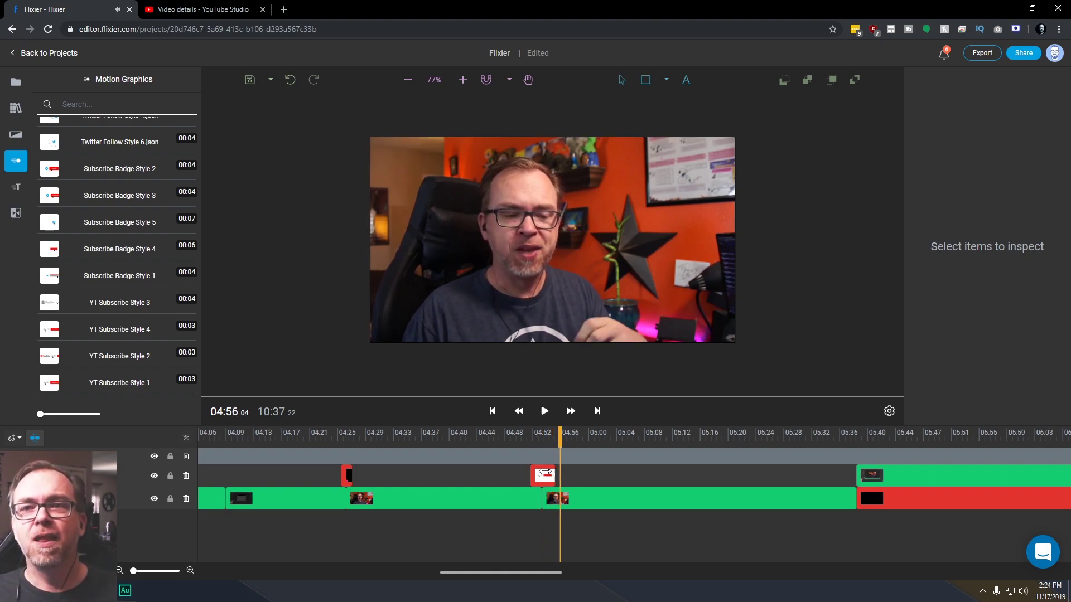
Move the subscribe graphic to the right side of the frame by setting its horizontal position to 1233
{"action": "left_click", "coordinate": [544, 473]}
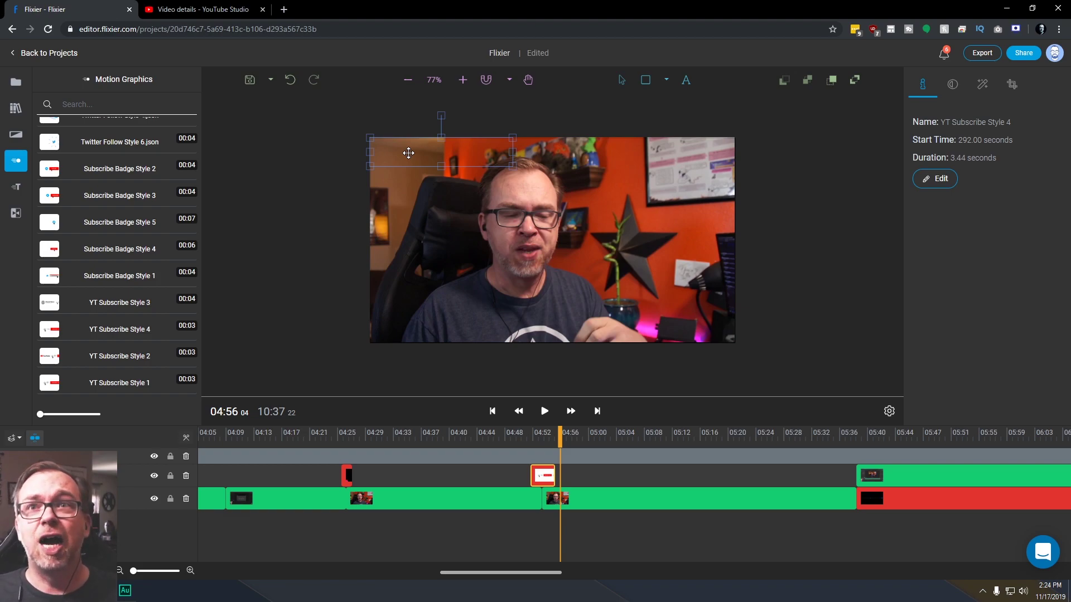
{"action": "left_click_drag", "start_coordinate": [409, 153], "coordinate": [489, 232]}
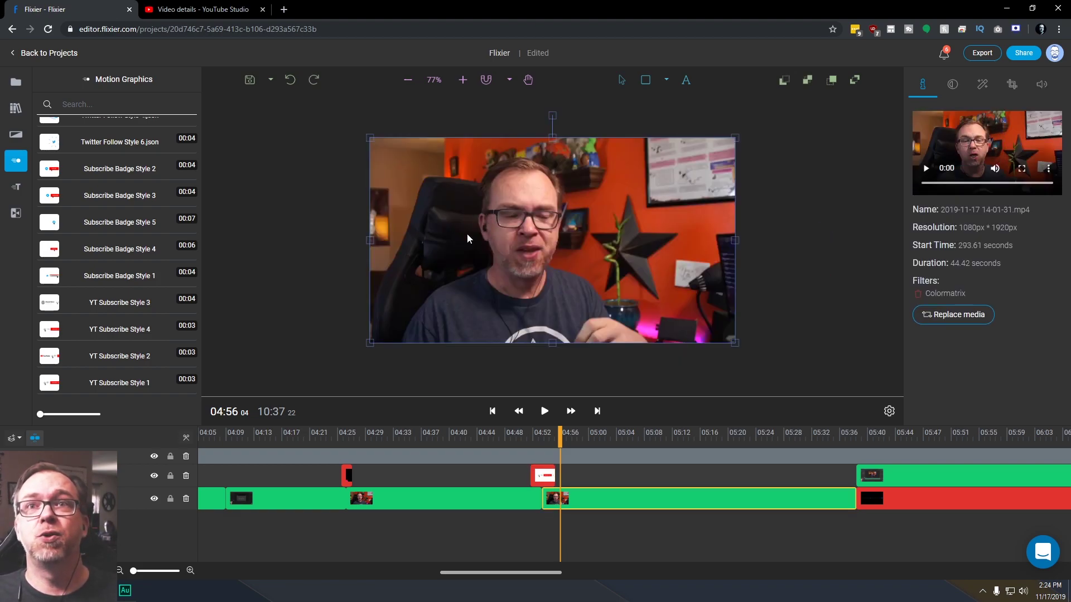
{"action": "left_click", "coordinate": [545, 476]}
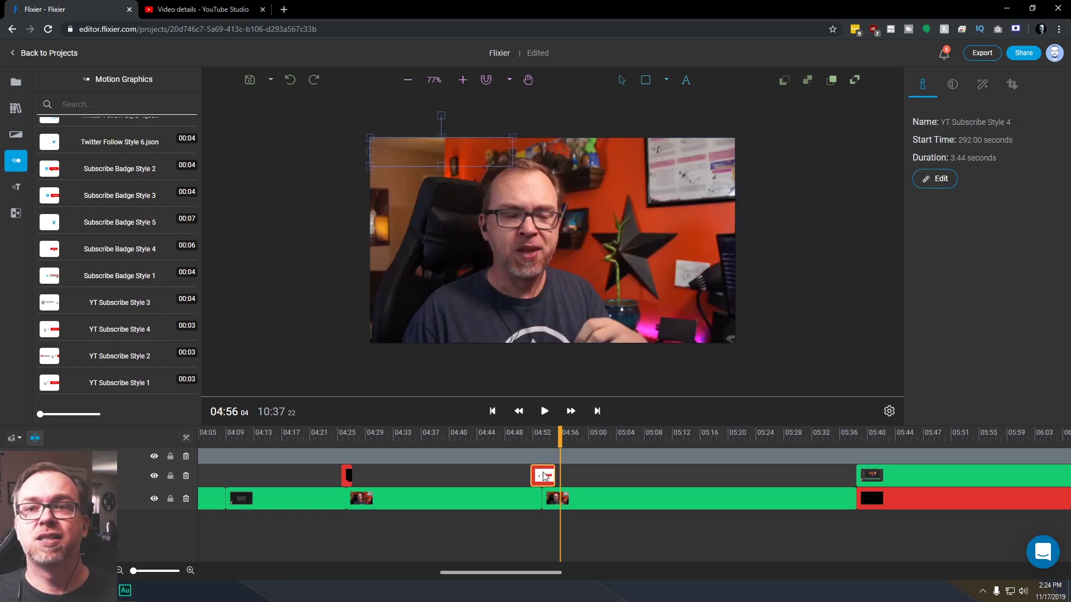
{"action": "left_click", "coordinate": [953, 86]}
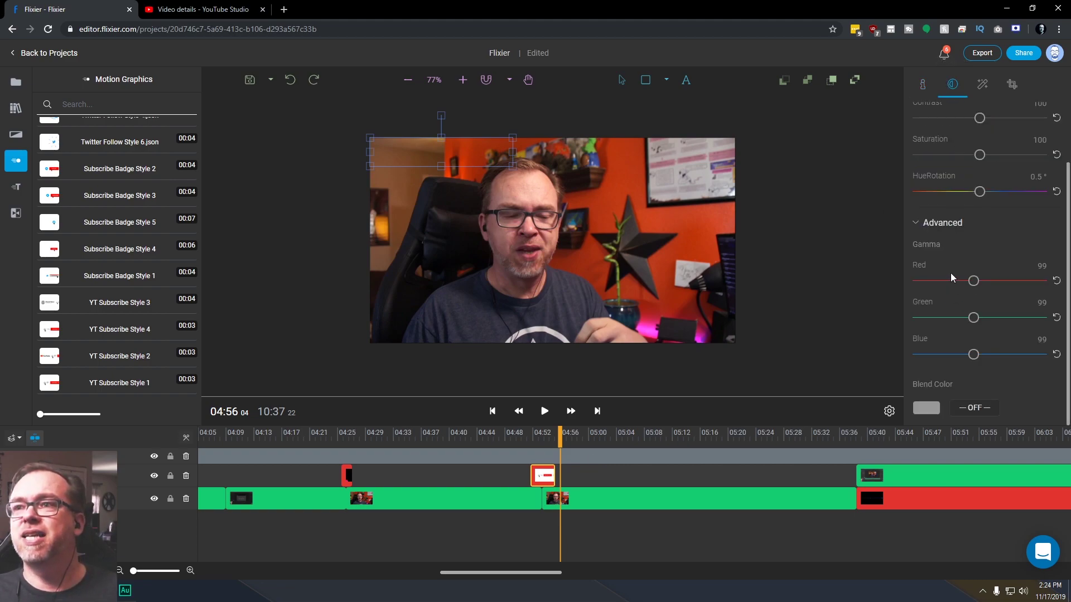
{"action": "scroll", "coordinate": [951, 273], "scroll_direction": "up", "scroll_amount": 1}
{"action": "left_click", "coordinate": [982, 85]}
{"action": "left_click", "coordinate": [1012, 85]}
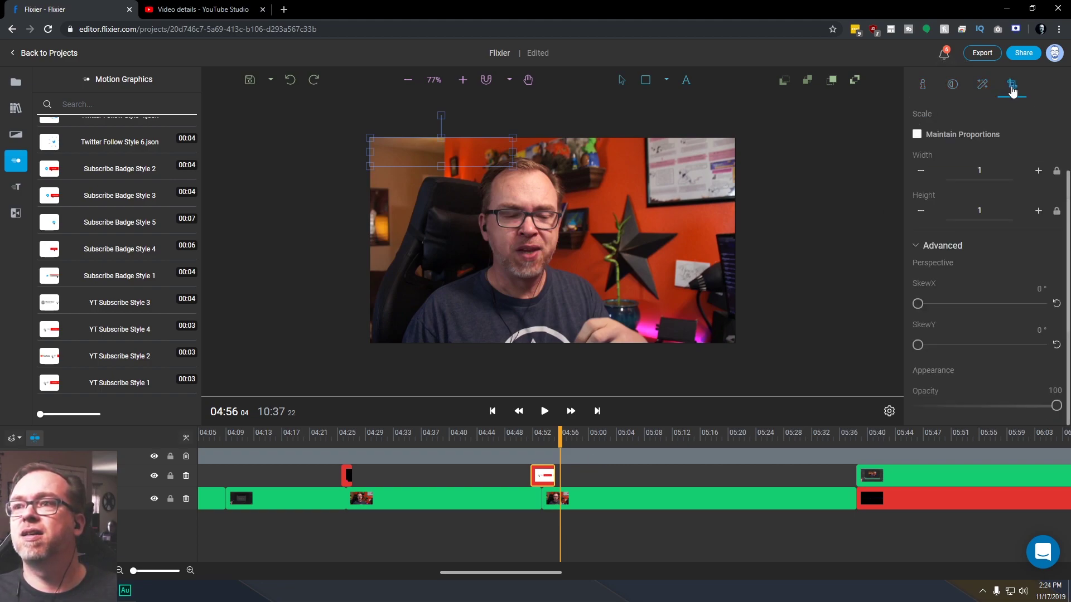
{"action": "scroll", "coordinate": [984, 317], "scroll_direction": "up", "scroll_amount": 3}
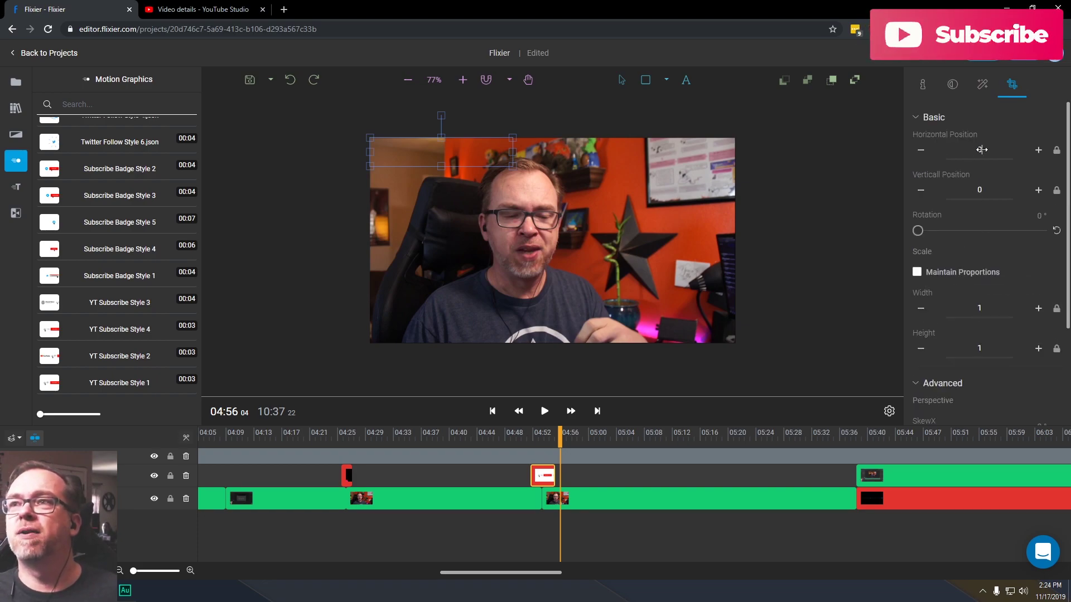
{"action": "left_click_drag", "start_coordinate": [980, 151], "coordinate": [1019, 155]}
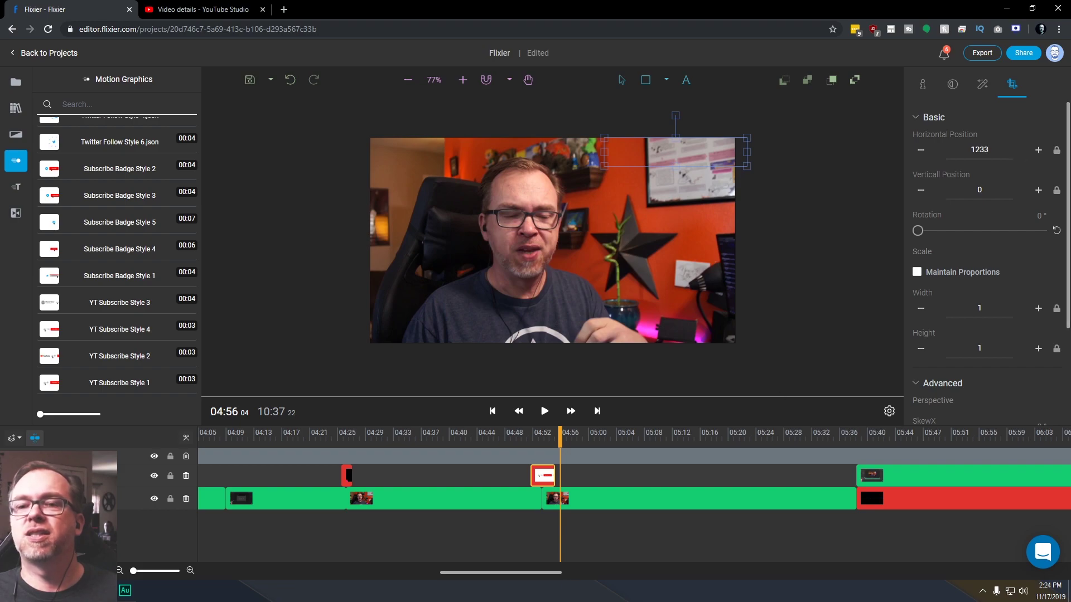
Play the section from 04:51 06 to check the repositioned subscribe graphic
{"action": "left_click", "coordinate": [525, 435]}
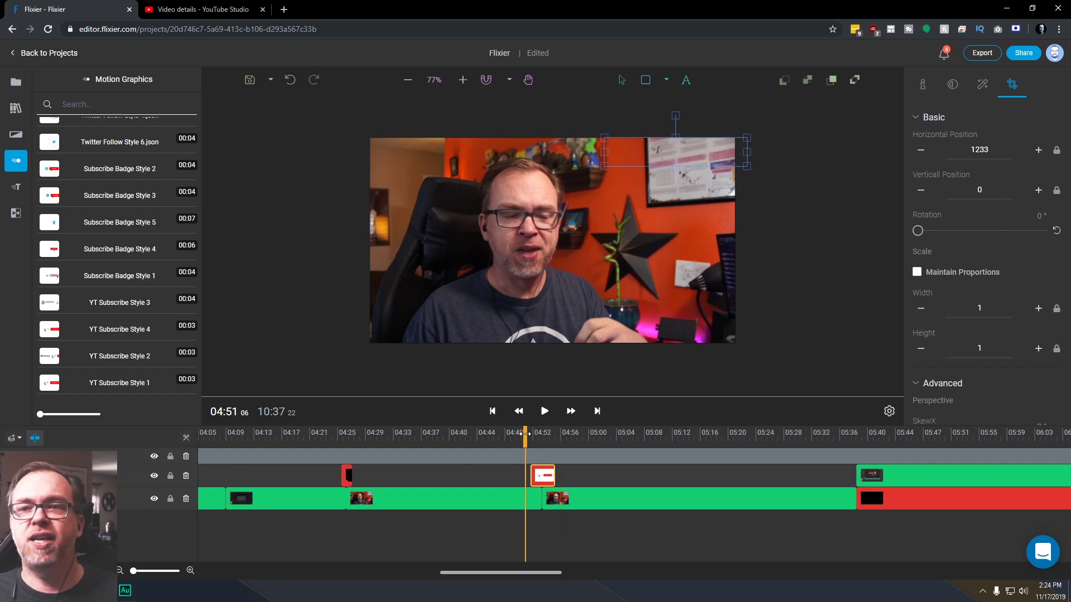
{"action": "key", "text": "space"}
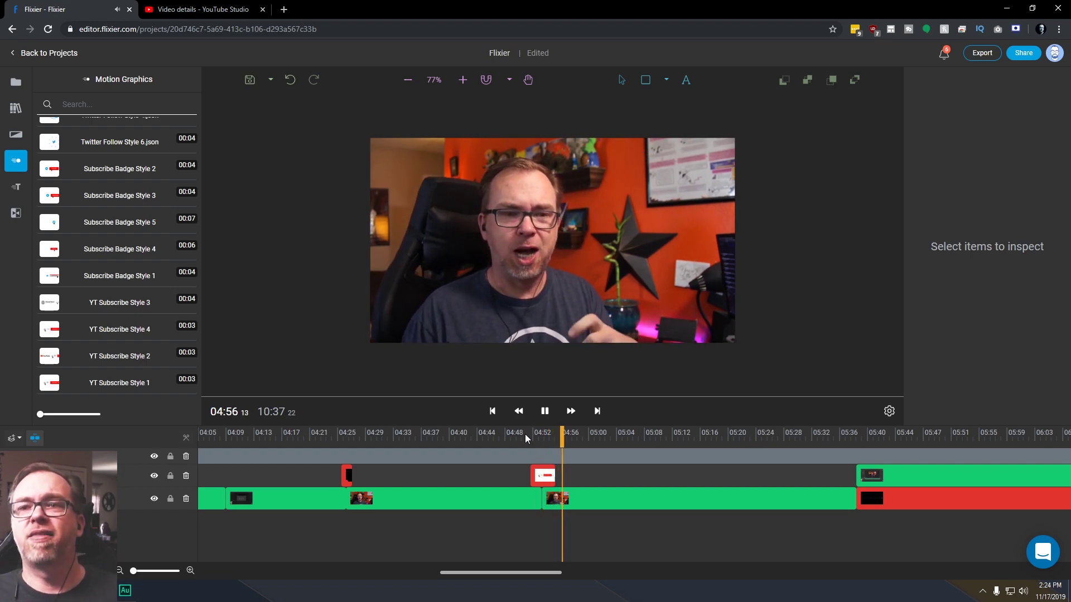
{"action": "key", "text": "space"}
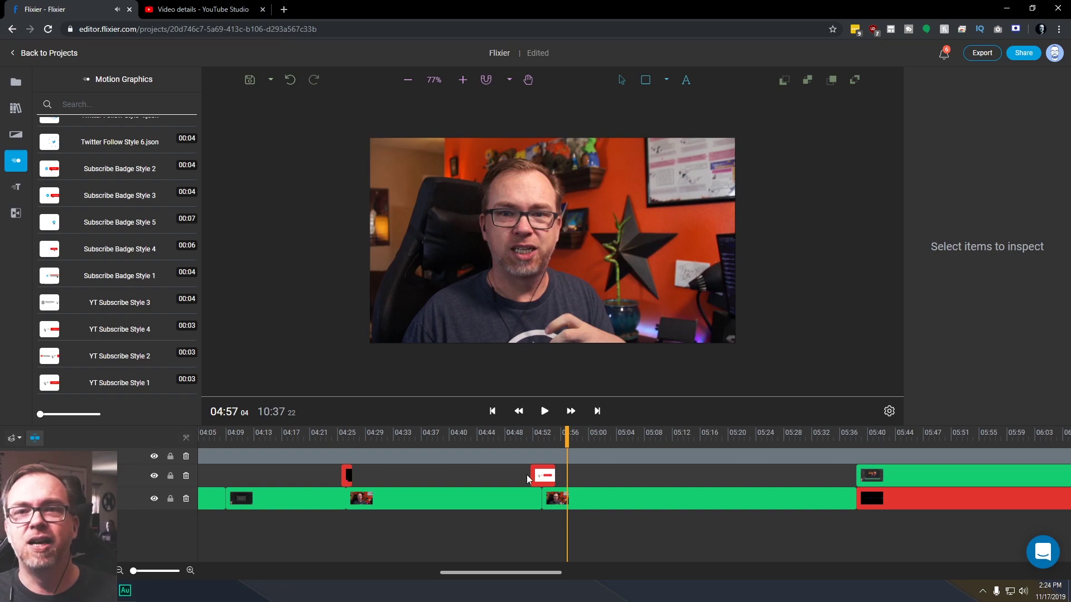
{"action": "left_click", "coordinate": [543, 477]}
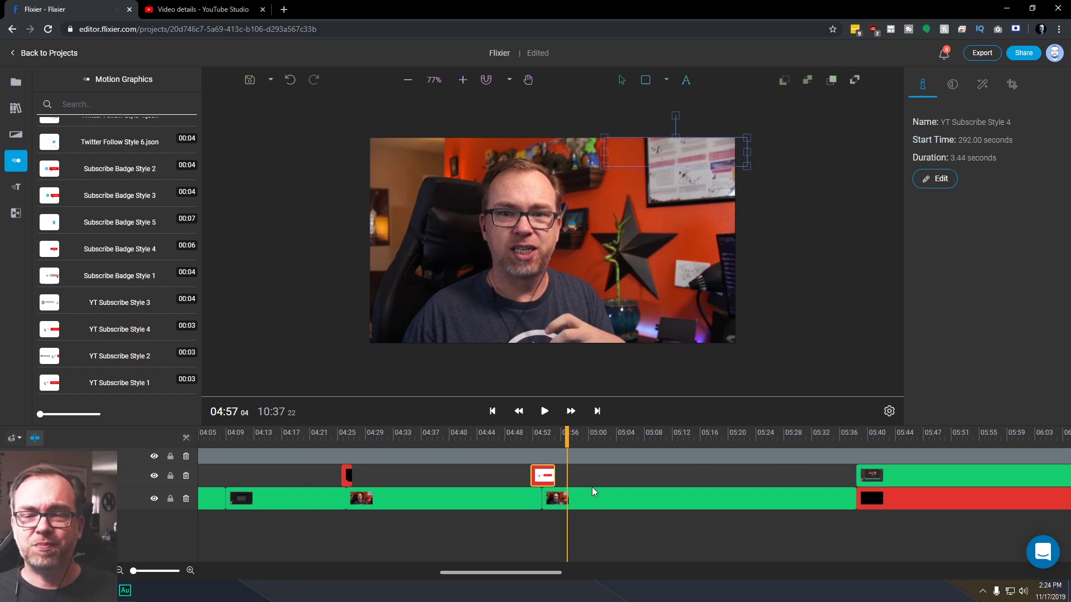
{"action": "right_click", "coordinate": [539, 476]}
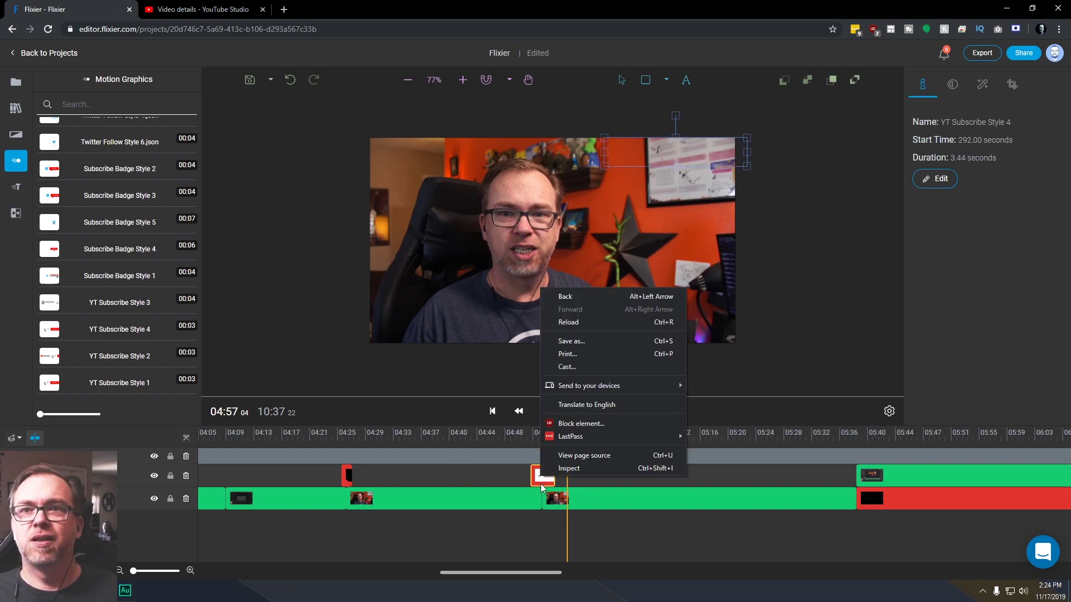
{"action": "key", "text": "Escape"}
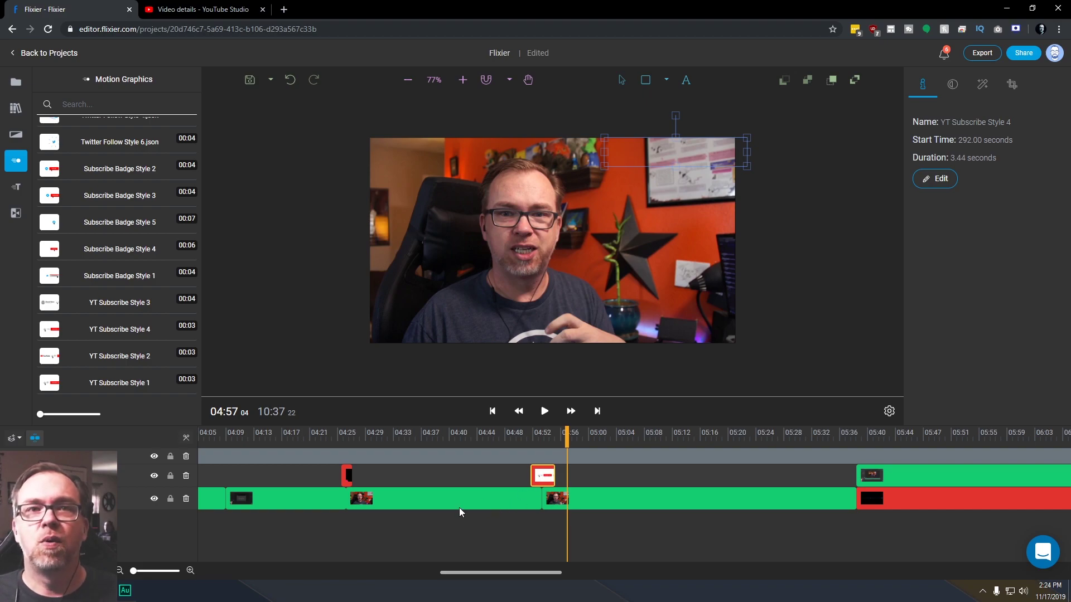
Look through the motion graphics and motion titles, and add Alert Style 1 at 04:57 04
{"action": "scroll", "coordinate": [72, 341], "scroll_direction": "up", "scroll_amount": 5}
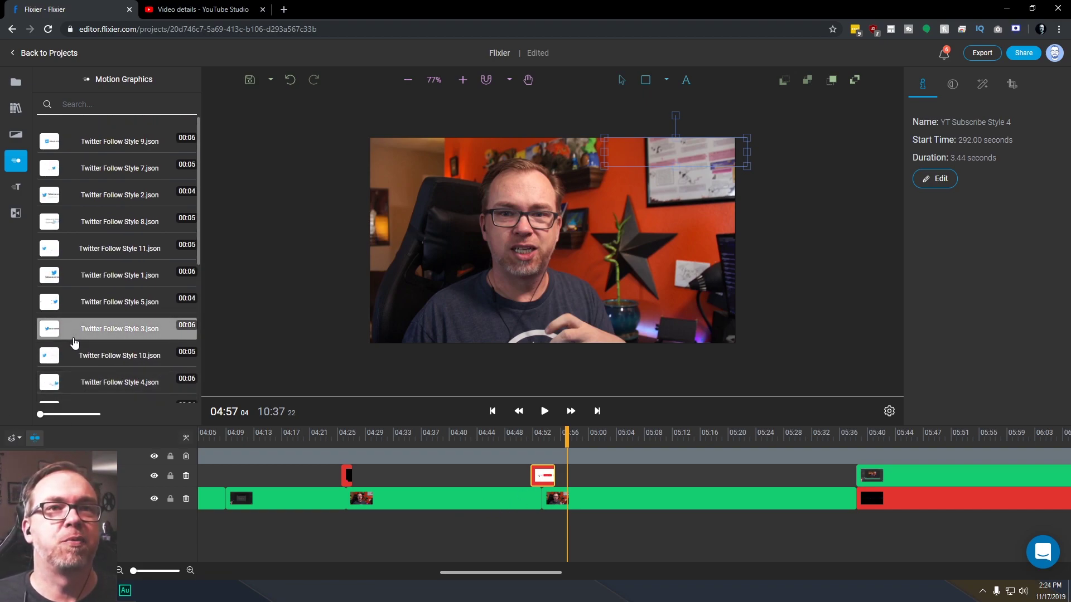
{"action": "scroll", "coordinate": [83, 304], "scroll_direction": "down", "scroll_amount": 5}
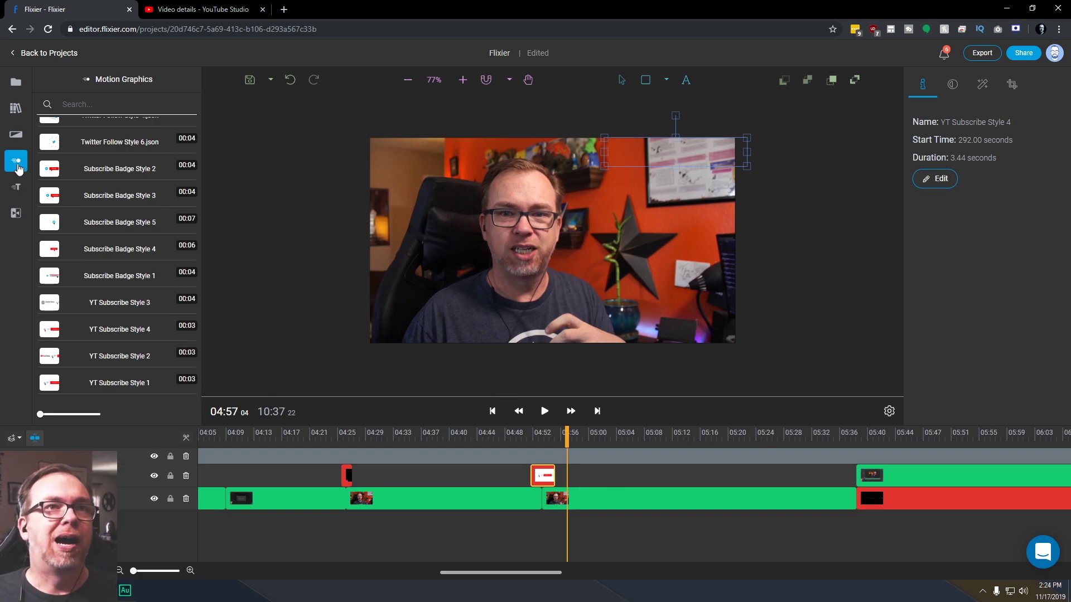
{"action": "left_click", "coordinate": [16, 133]}
{"action": "left_click", "coordinate": [16, 187]}
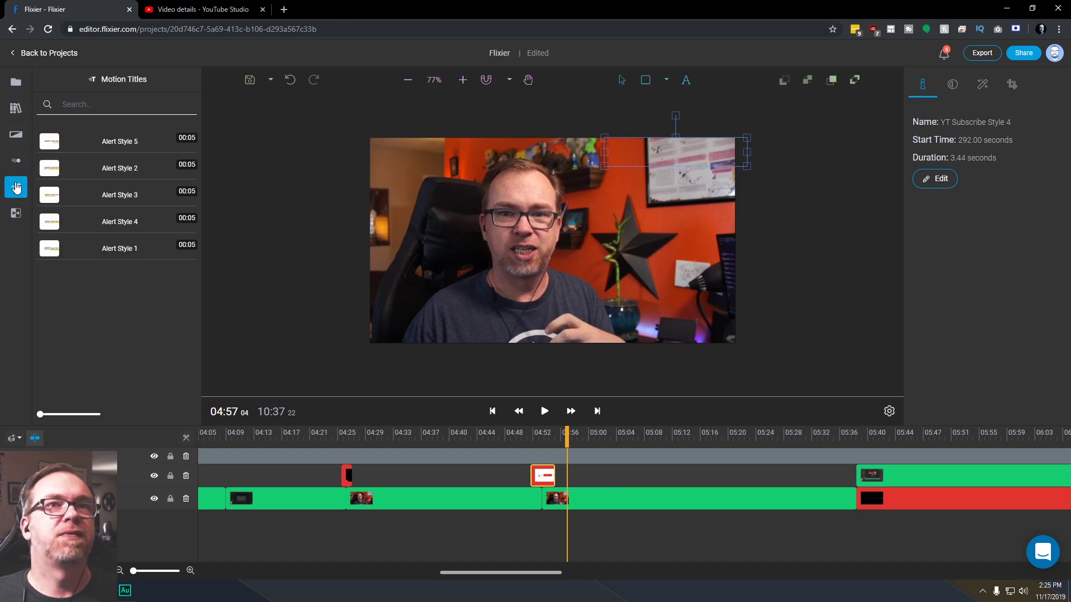
{"action": "left_click", "coordinate": [58, 258]}
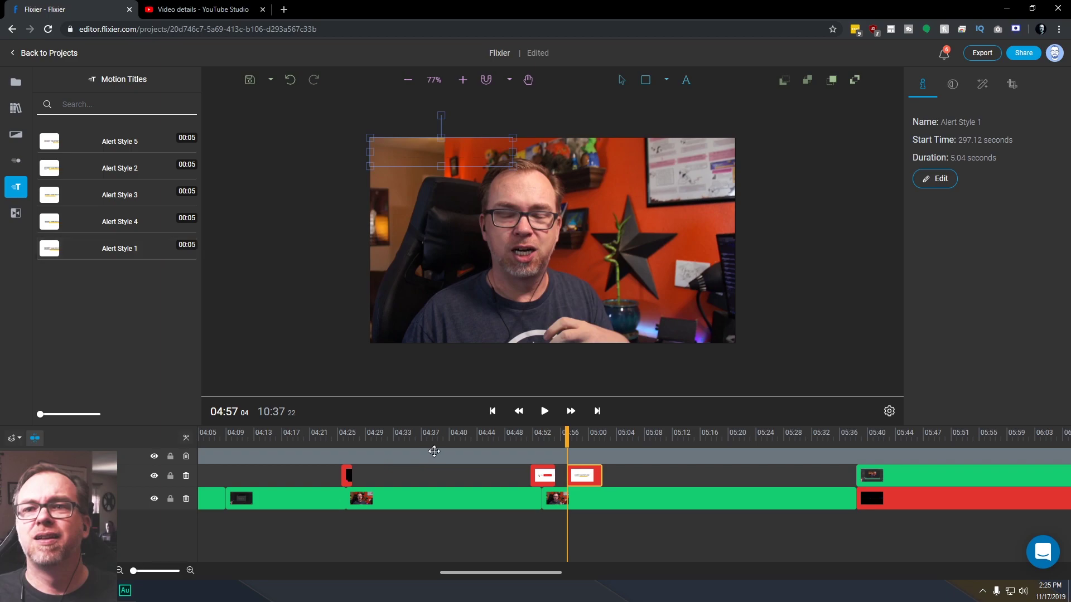
Play the Alert Style 1 title up to 05:00 01 and delete it from the timeline
{"action": "left_click", "coordinate": [469, 459]}
{"action": "key", "text": "space"}
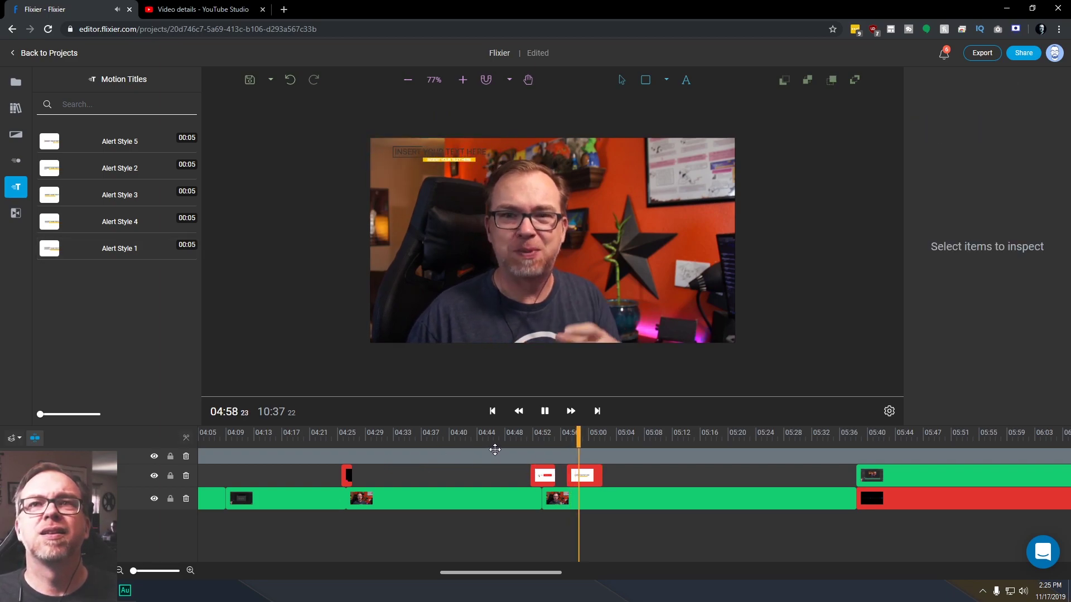
{"action": "key", "text": "space"}
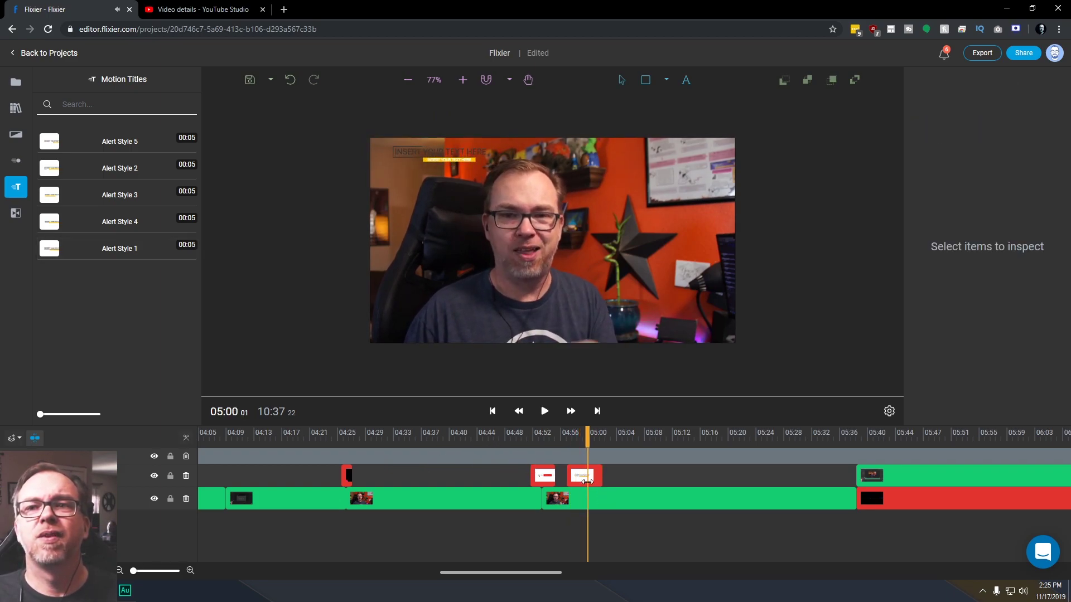
{"action": "left_click", "coordinate": [581, 480]}
{"action": "key", "text": "Delete"}
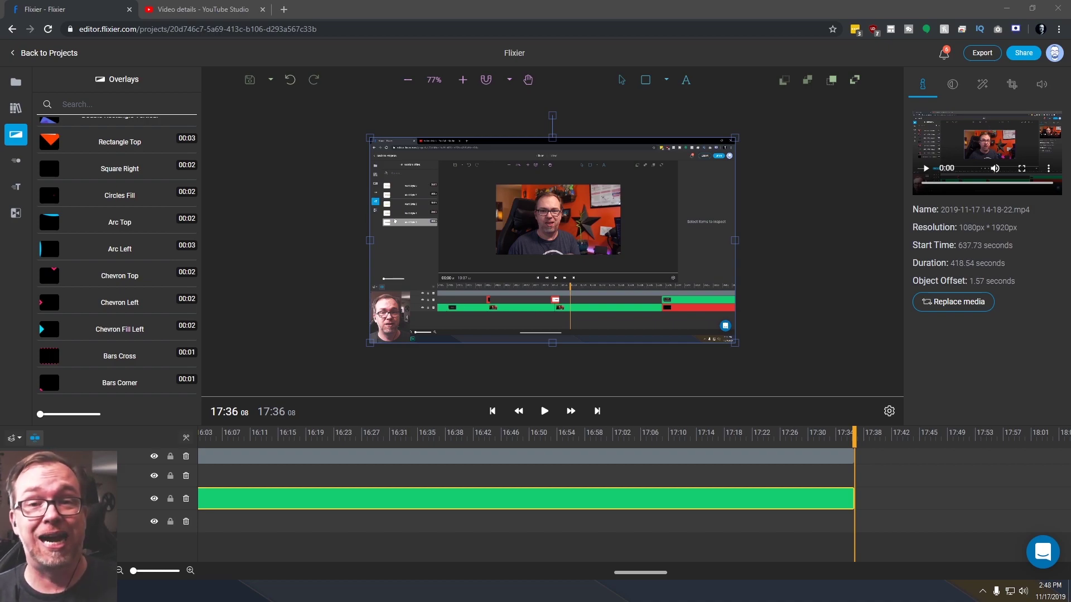
Go back to the projects dashboard, open the Pets #3 project and play its video
{"action": "left_click", "coordinate": [32, 57]}
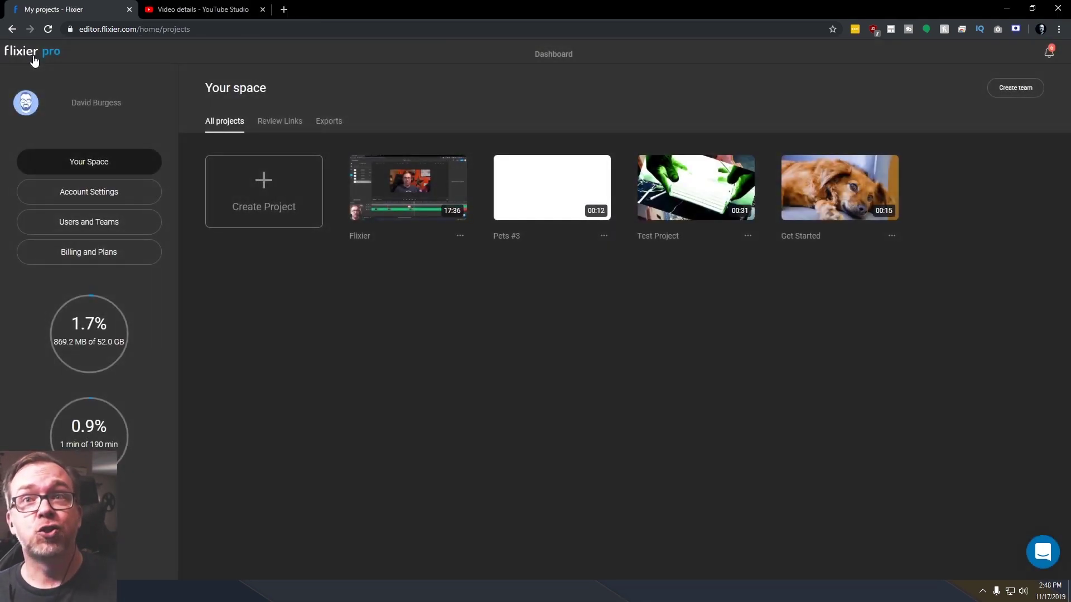
{"action": "left_click", "coordinate": [513, 207]}
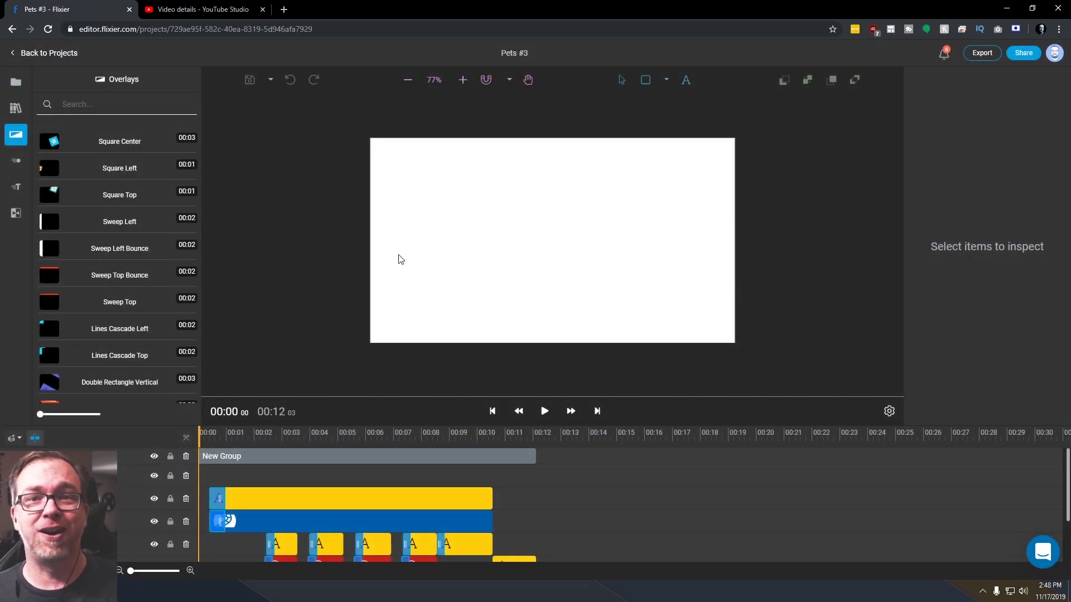
{"action": "left_click", "coordinate": [543, 413]}
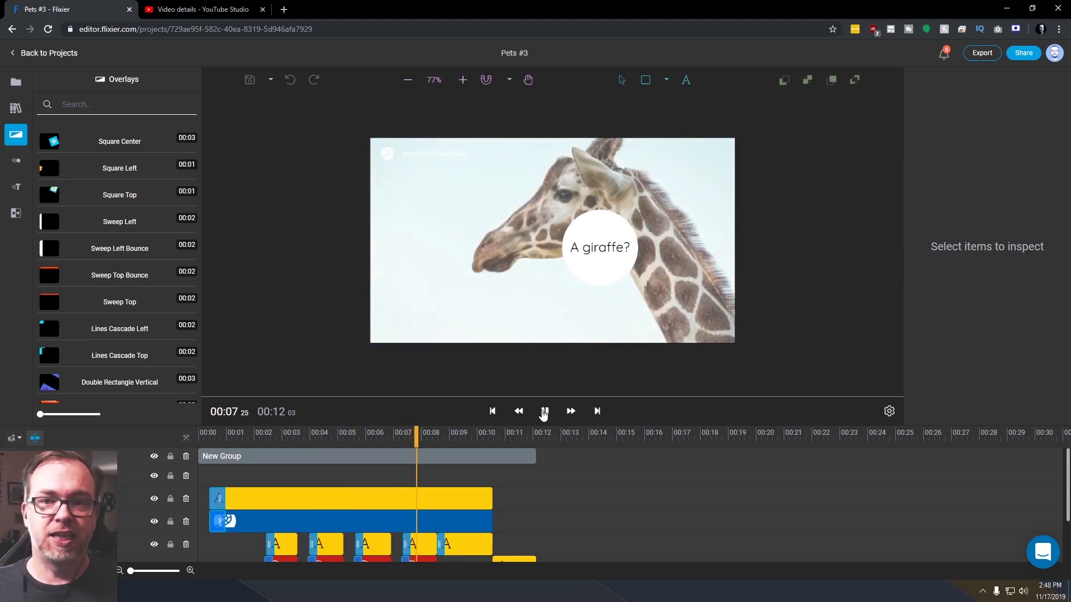
{"action": "left_click", "coordinate": [544, 412]}
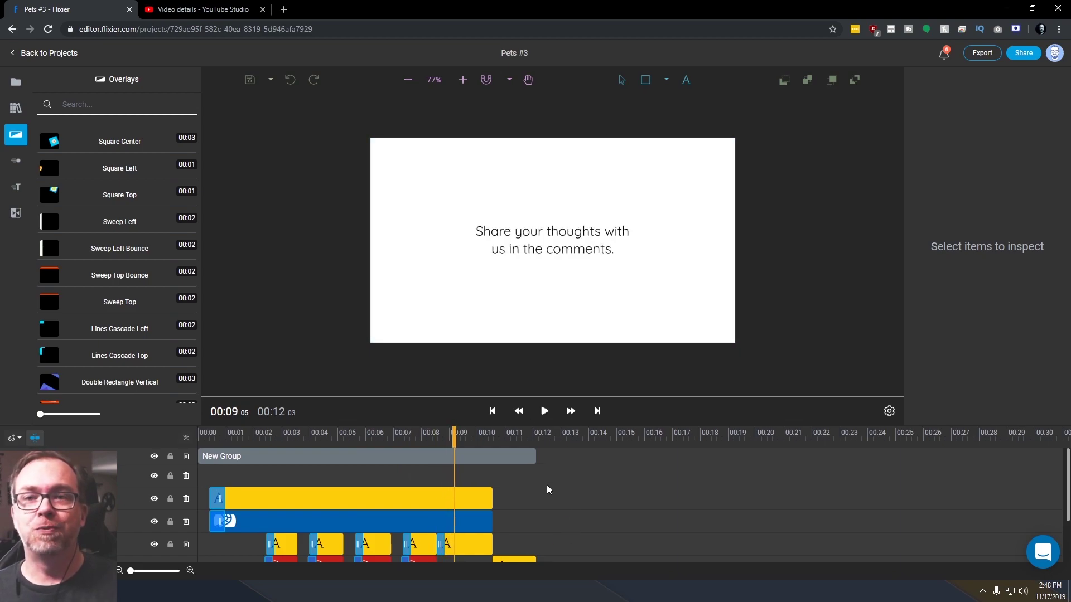
Open the export page for Pets #3 and enable publishing to YouTube
{"action": "left_click", "coordinate": [982, 54]}
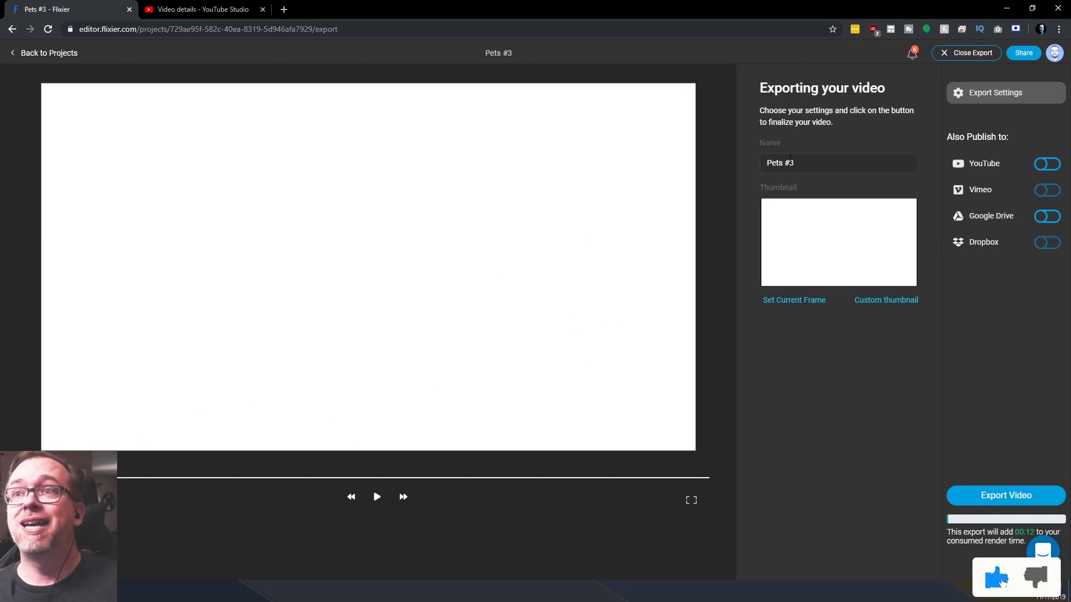
{"action": "triple_click", "coordinate": [763, 164]}
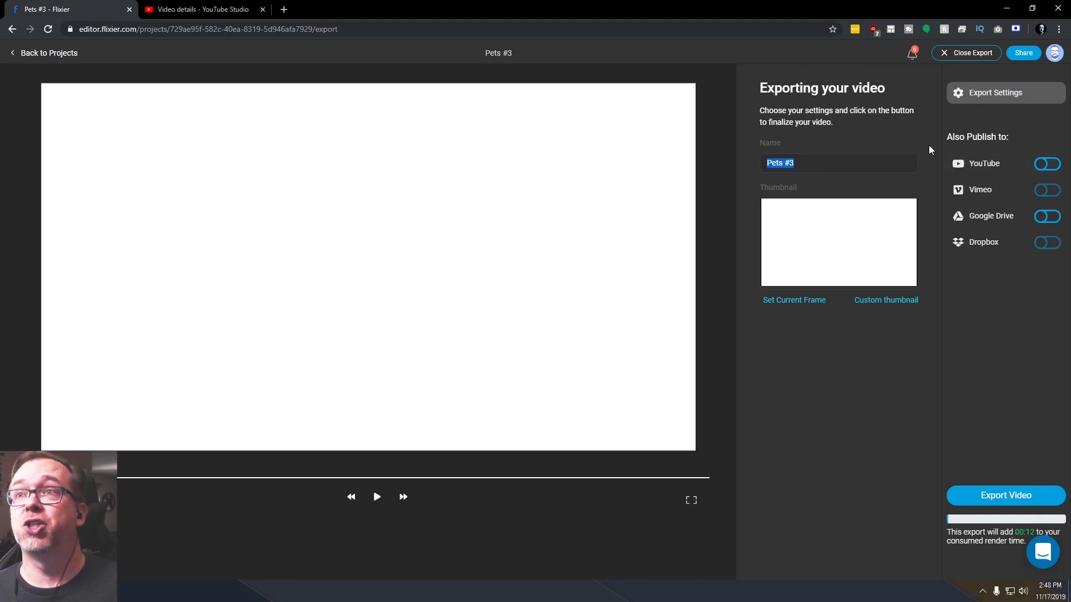
{"action": "left_click", "coordinate": [1044, 164]}
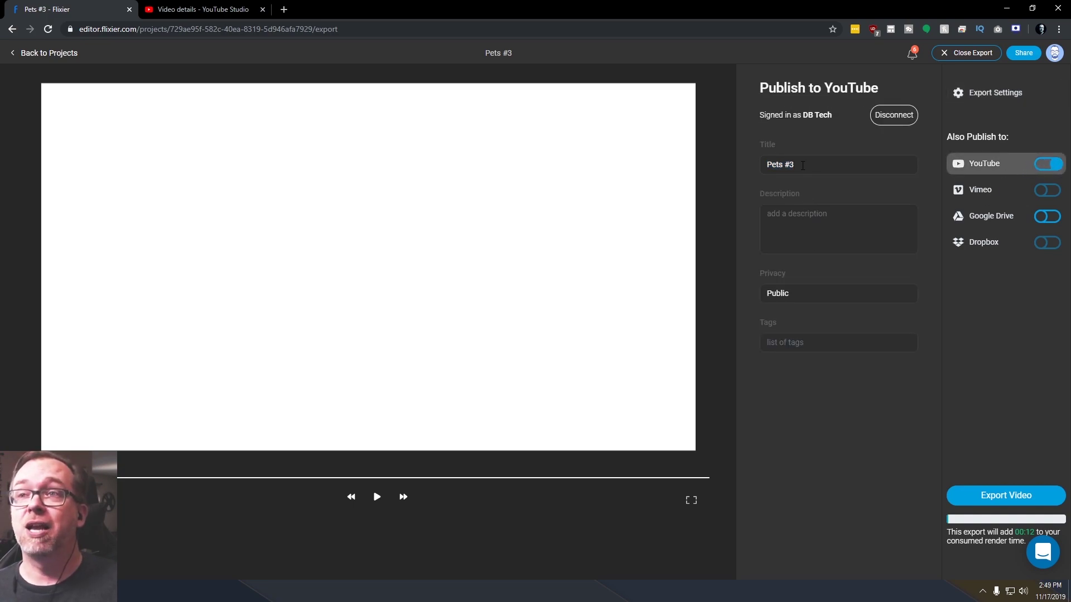
Enter "This is a quick description" as the YouTube description for Pets #3
{"action": "left_click_drag", "start_coordinate": [803, 165], "coordinate": [752, 169]}
{"action": "left_click", "coordinate": [801, 214]}
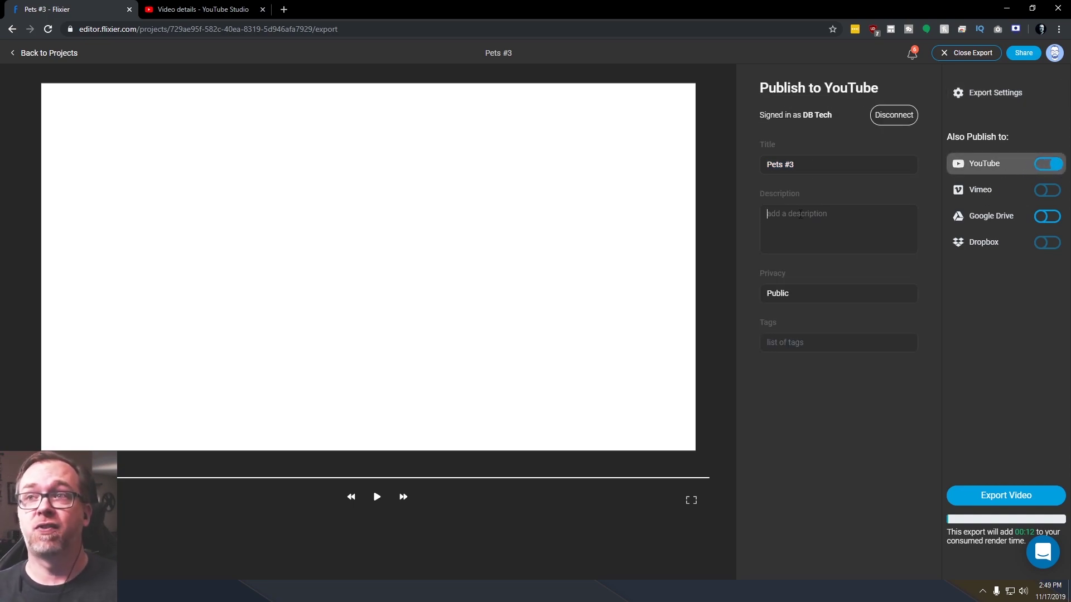
{"action": "type", "text": "This"}
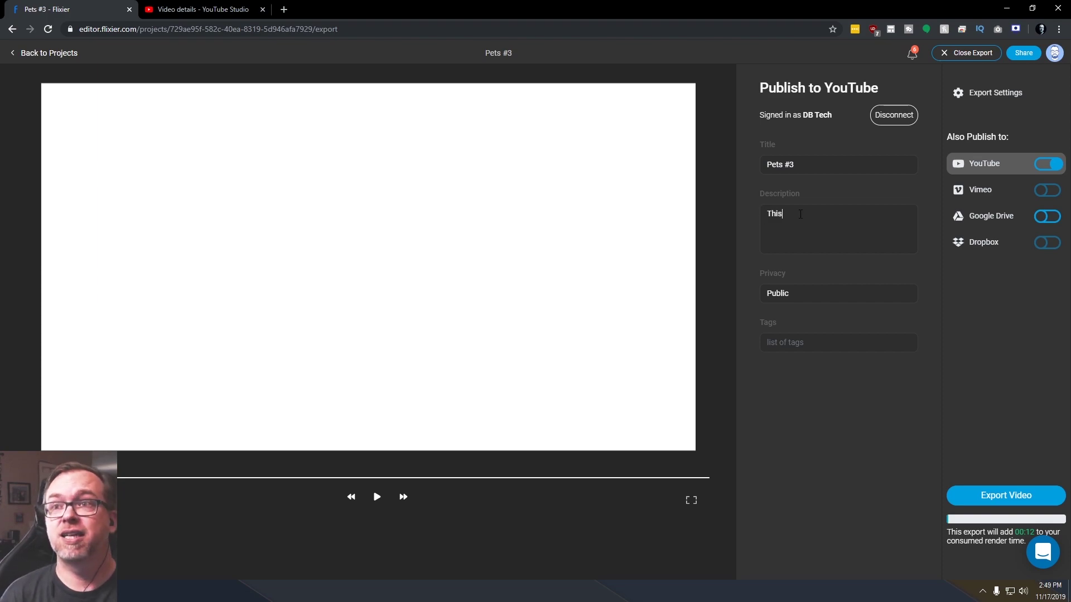
{"action": "type", "text": " is a quick"}
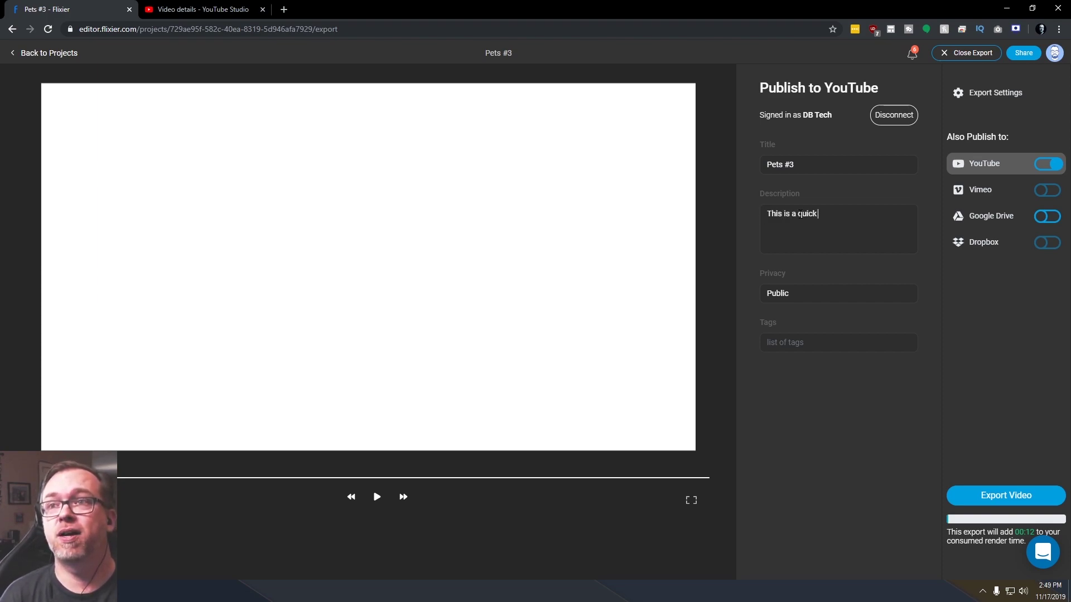
{"action": "type", "text": " descri"}
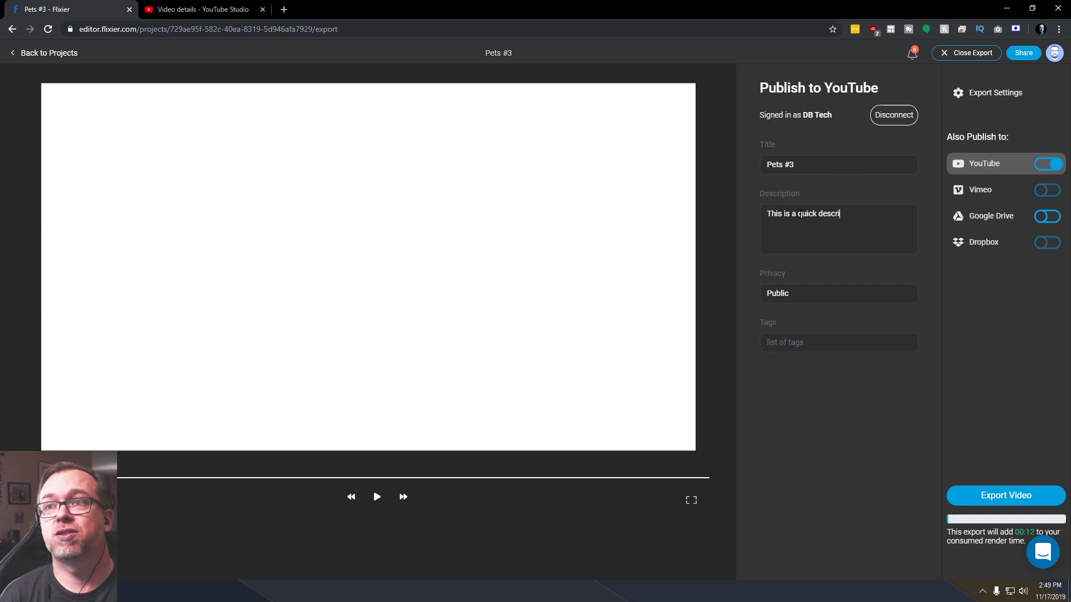
{"action": "type", "text": "ption"}
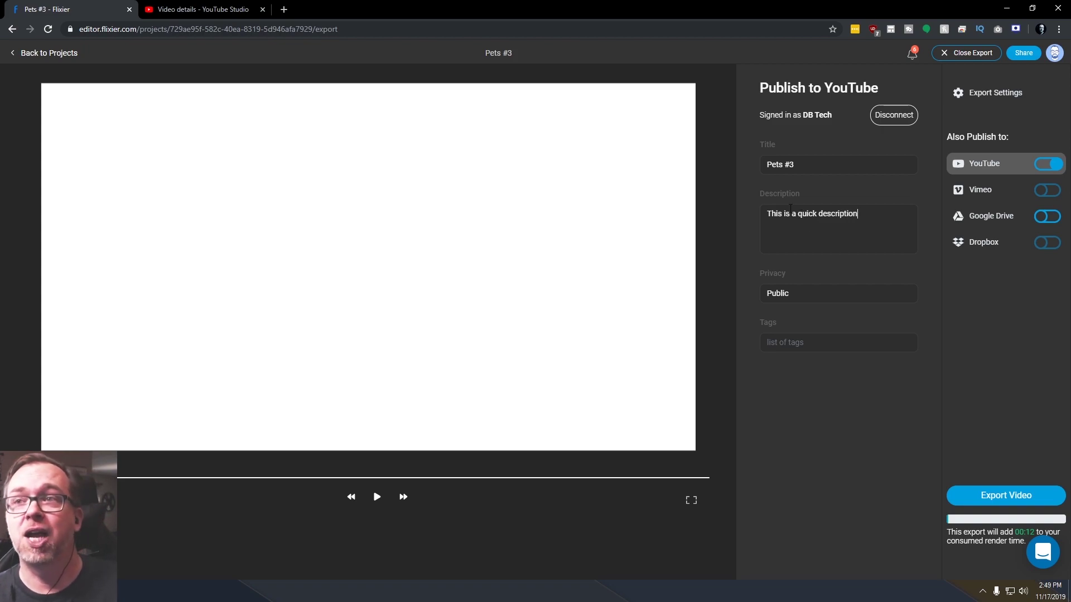
Set the YouTube privacy to Unlisted and start exporting the video
{"action": "left_click", "coordinate": [805, 297]}
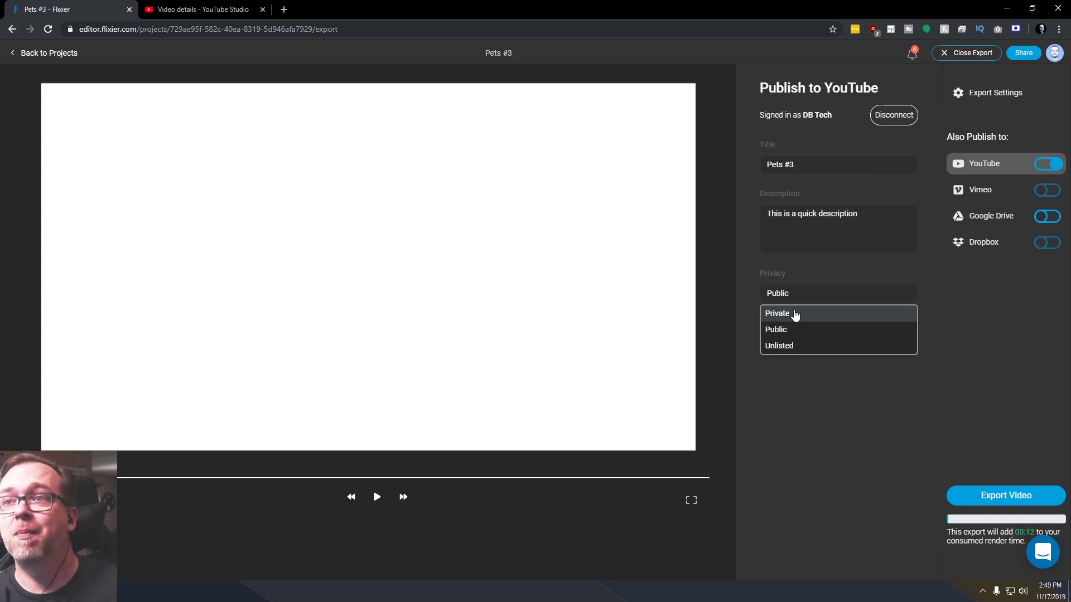
{"action": "left_click", "coordinate": [789, 345]}
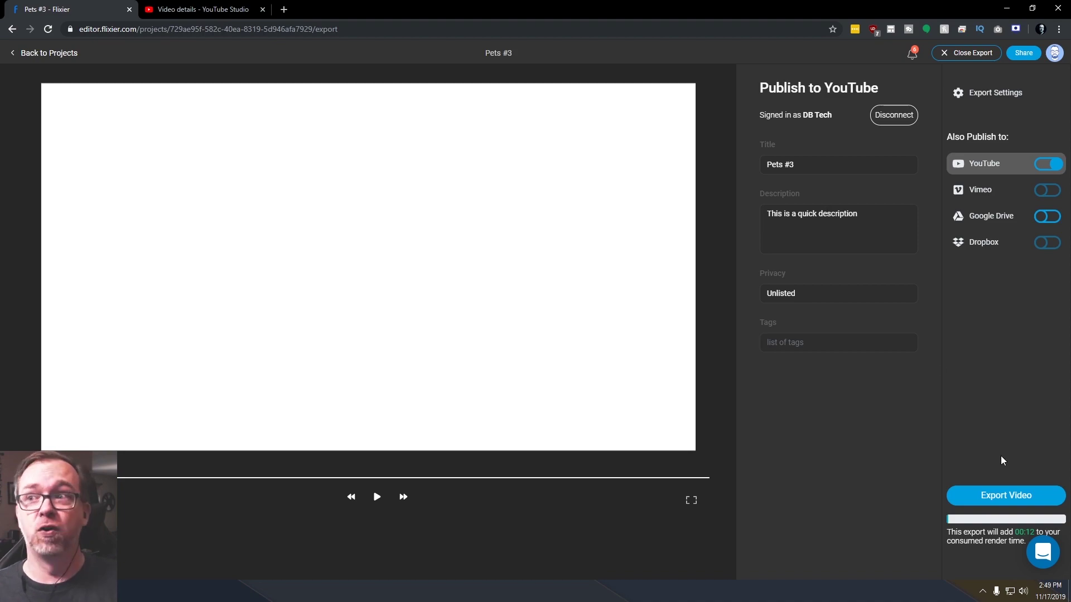
{"action": "left_click", "coordinate": [1005, 497]}
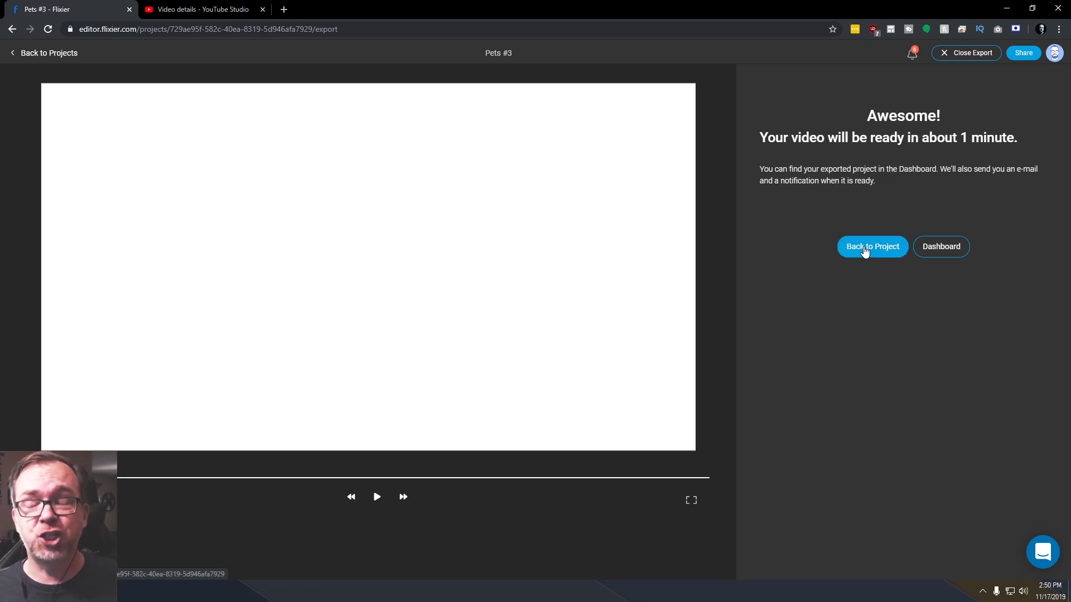
Open the dashboard's exports and compare the publishing status of Pets #3 with the channel videos list in YouTube Studio
{"action": "left_click", "coordinate": [919, 253]}
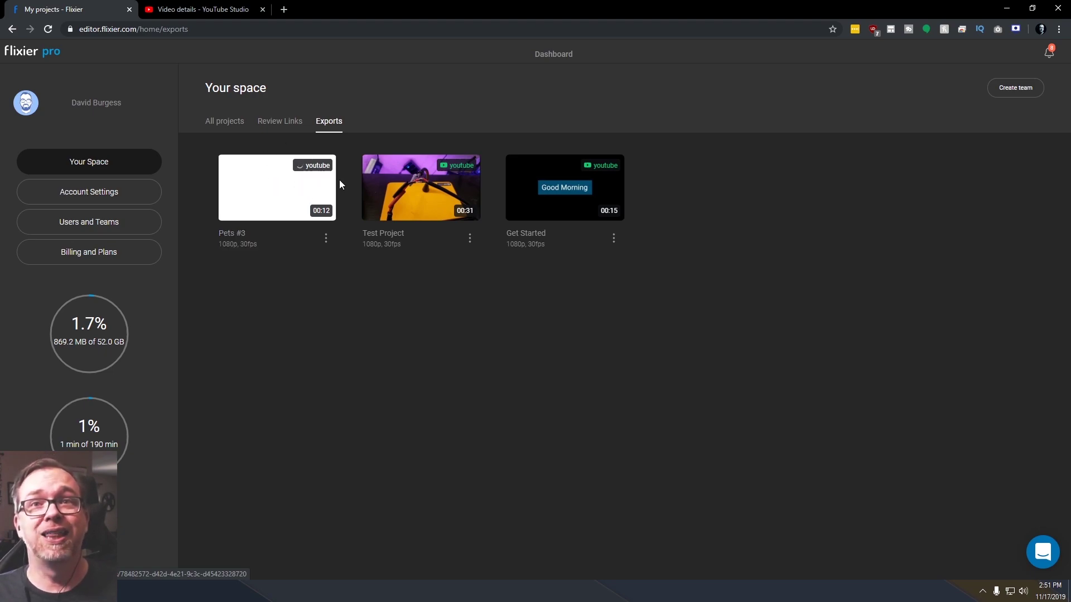
{"action": "left_click", "coordinate": [209, 8]}
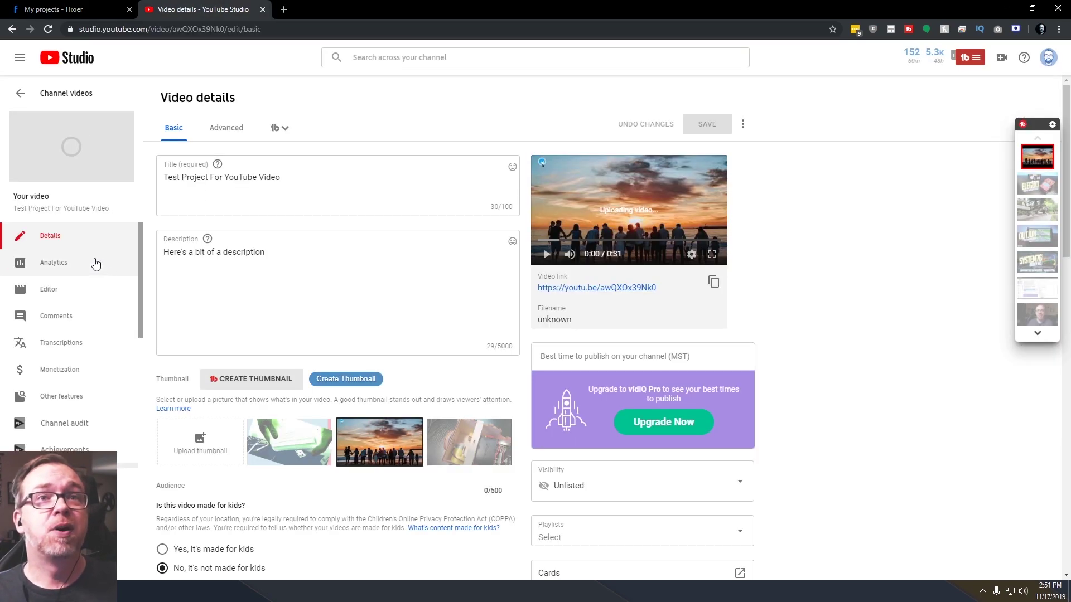
{"action": "left_click", "coordinate": [64, 96]}
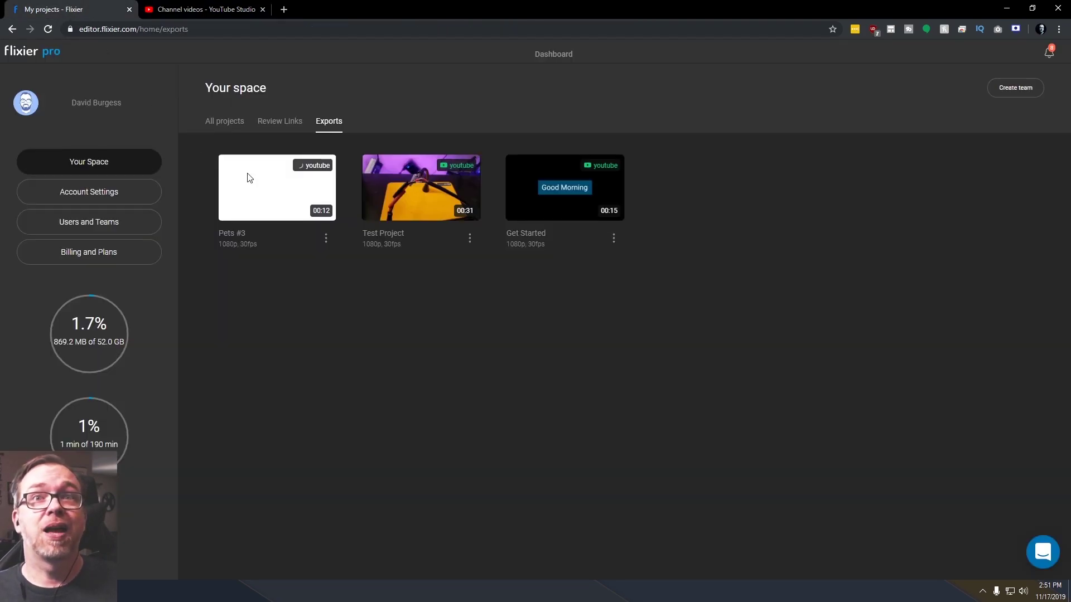
{"action": "left_click", "coordinate": [67, 9]}
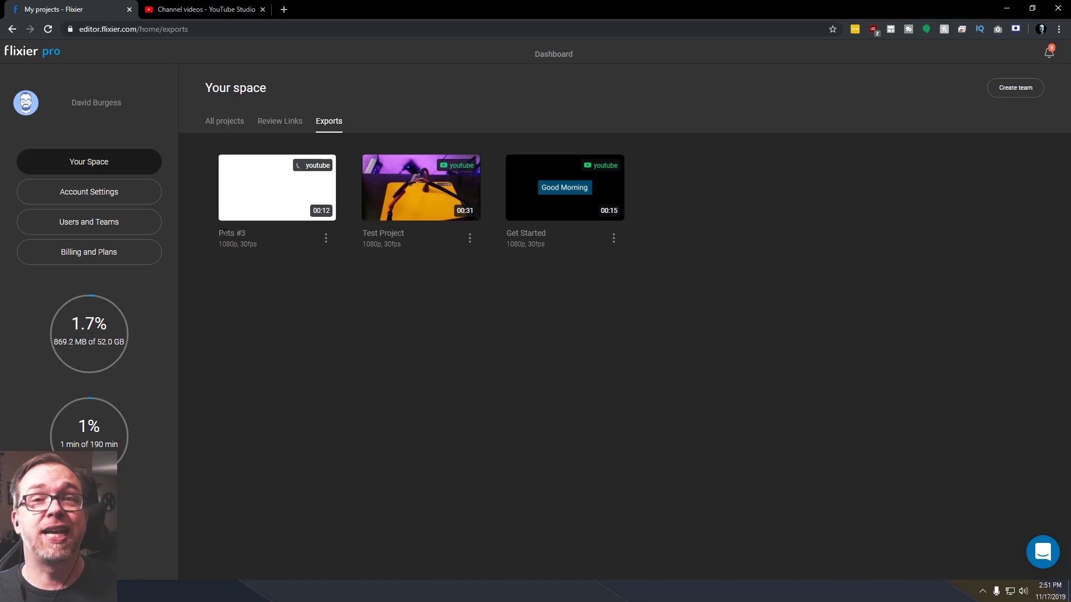
{"action": "left_click", "coordinate": [161, 8]}
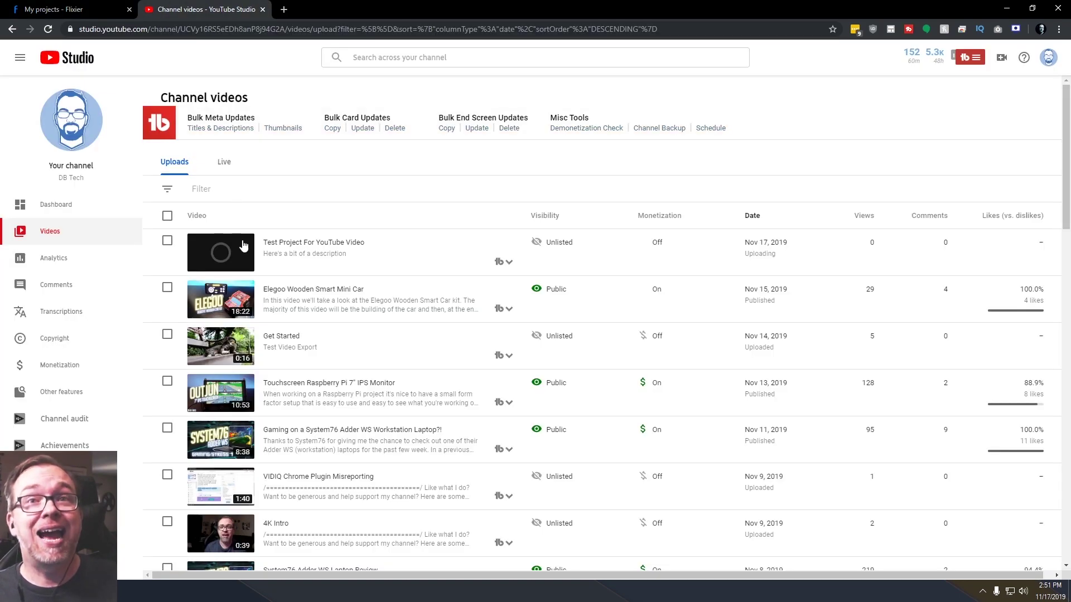
{"action": "mouse_move", "coordinate": [238, 246]}
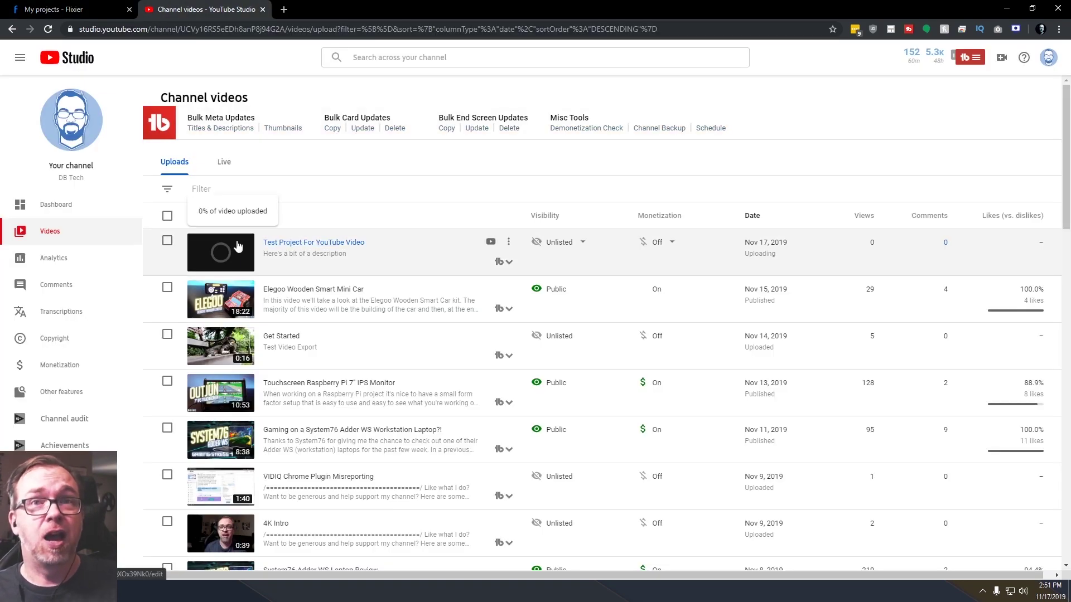
{"action": "left_click", "coordinate": [67, 10]}
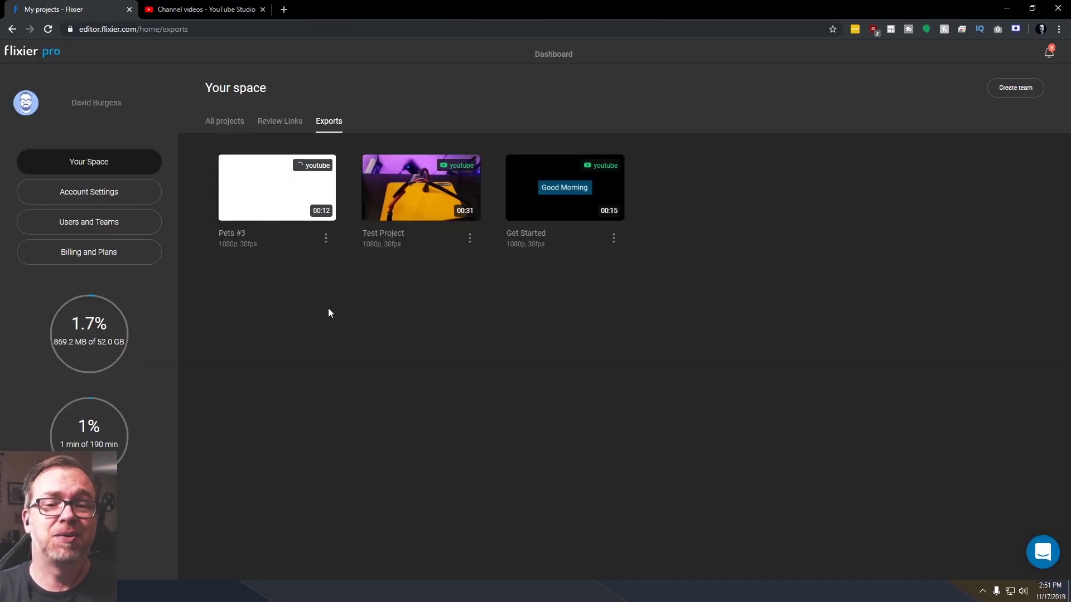
{"action": "left_click", "coordinate": [175, 10]}
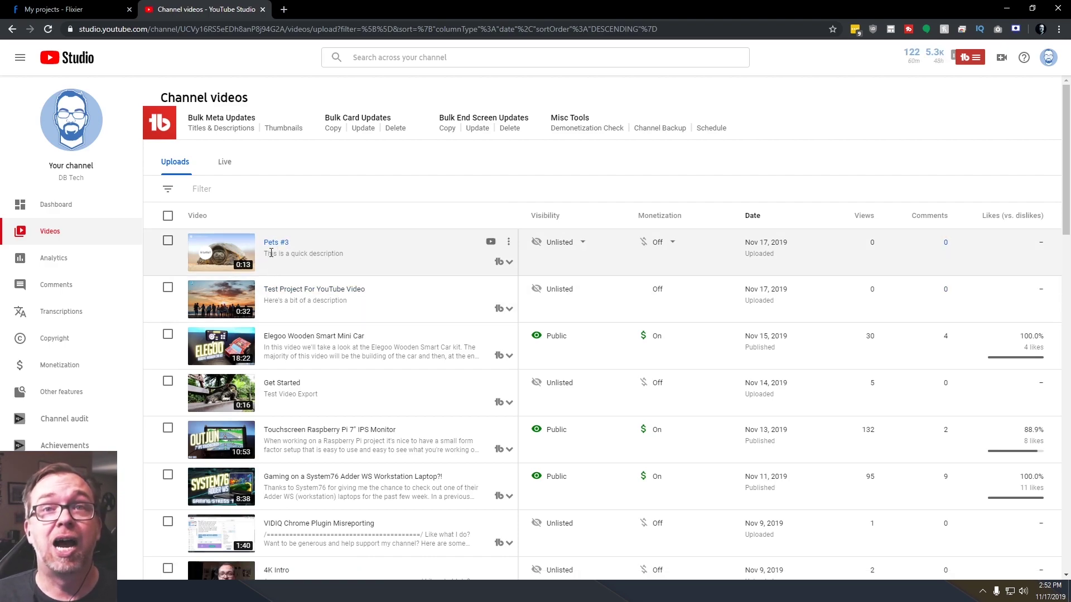
Check the Pets #3 description in the channel videos list, and open its video details to examine the tags
{"action": "left_click_drag", "start_coordinate": [266, 254], "coordinate": [357, 262]}
{"action": "left_click", "coordinate": [337, 269]}
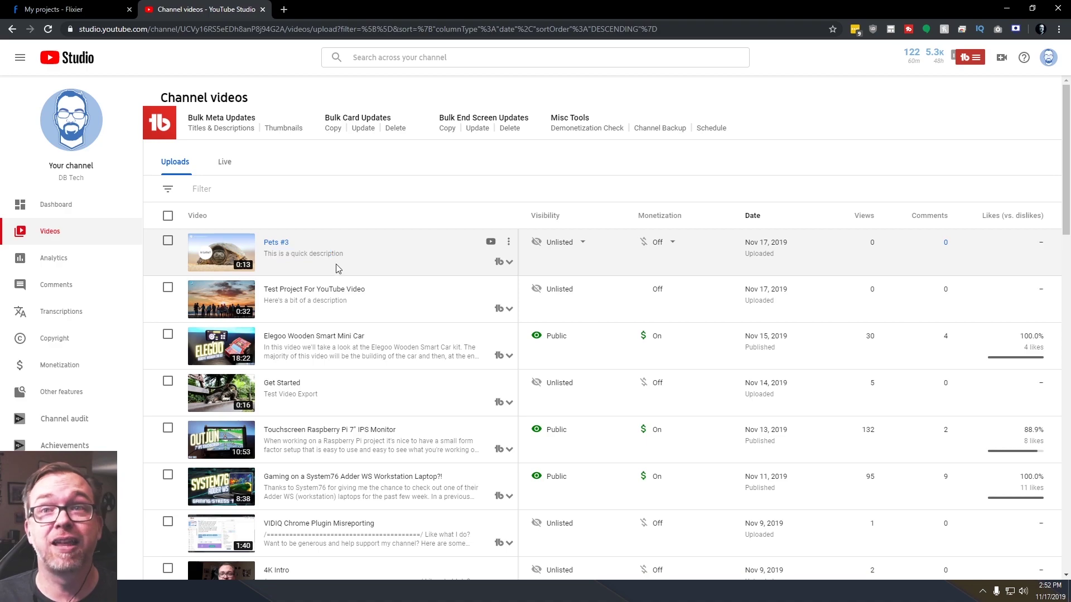
{"action": "left_click", "coordinate": [276, 244]}
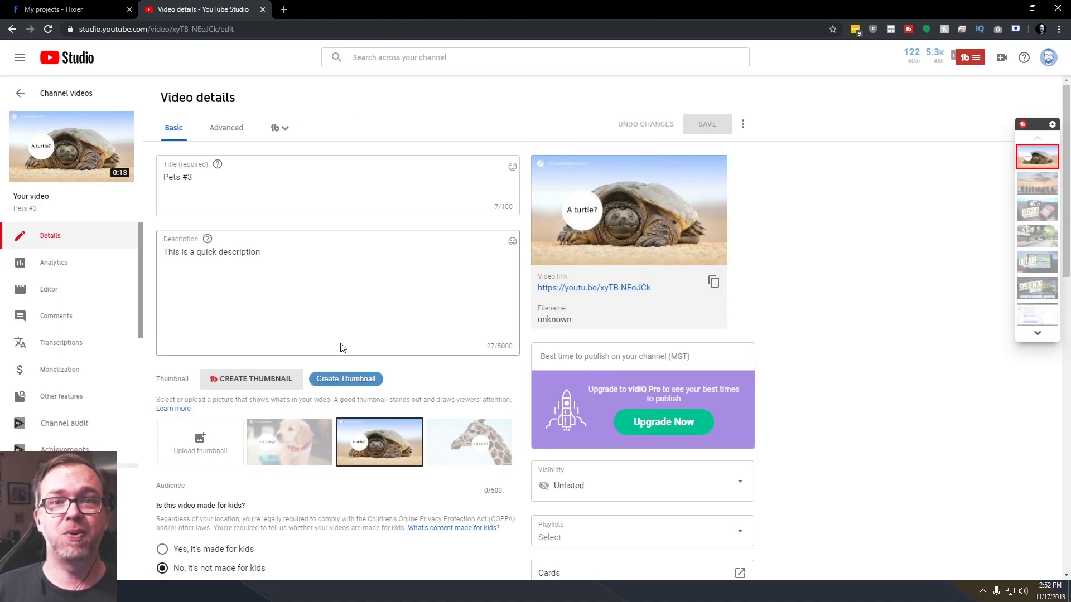
{"action": "scroll", "coordinate": [330, 293], "scroll_direction": "down", "scroll_amount": 4}
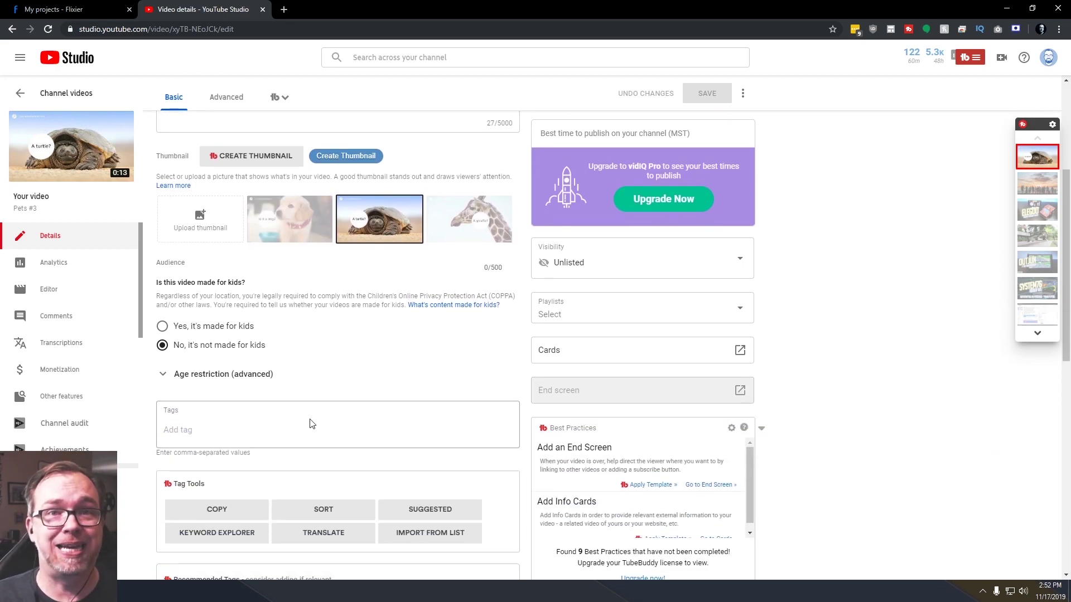
{"action": "left_click", "coordinate": [228, 431]}
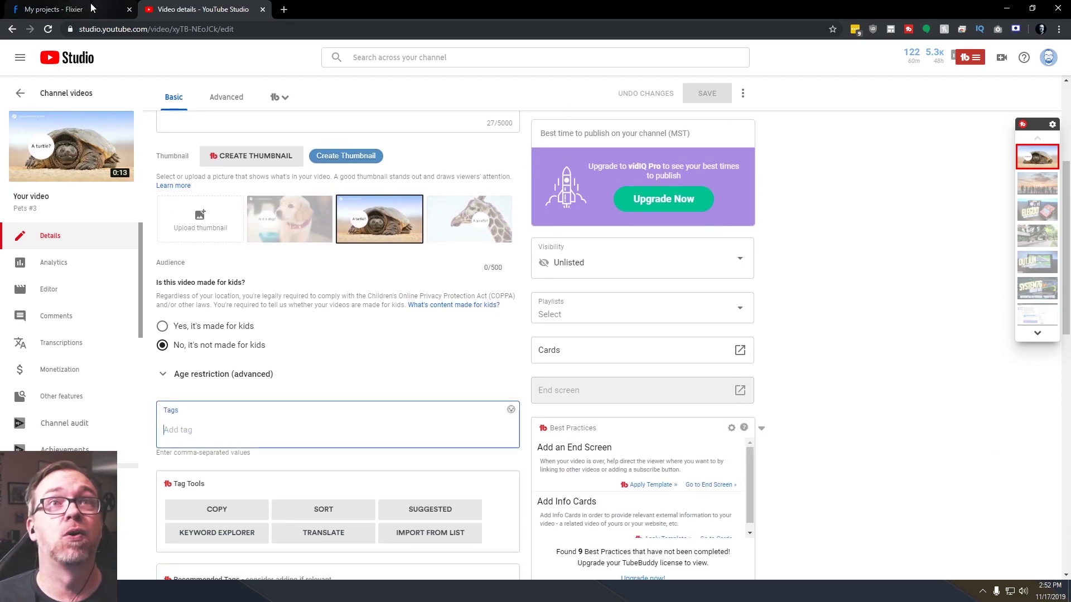
Return to the channel videos and open the details of Test Project For YouTube Video to examine its tags
{"action": "left_click", "coordinate": [35, 94]}
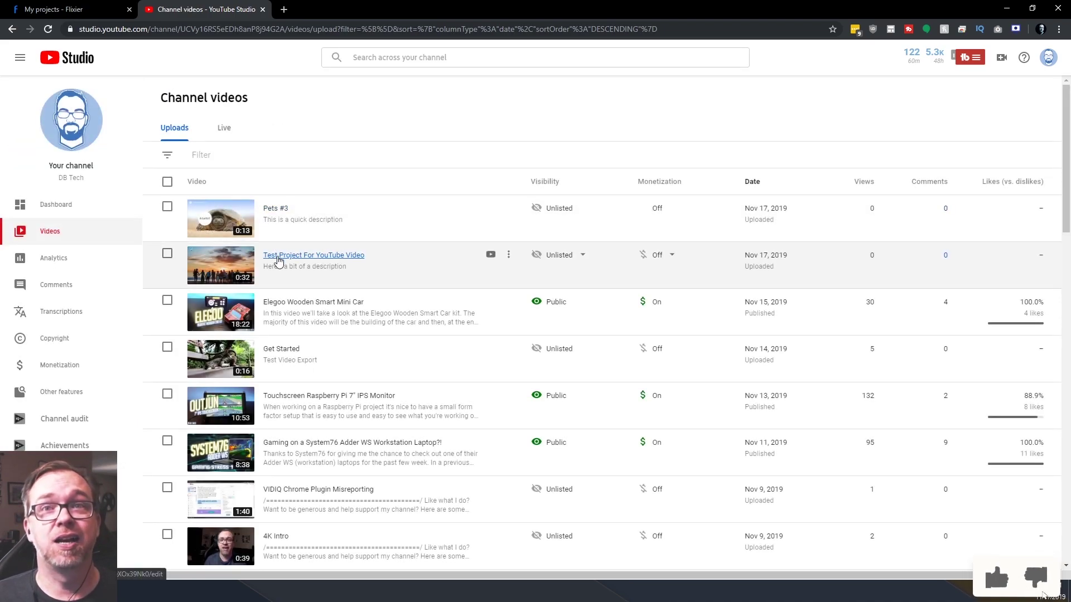
{"action": "left_click", "coordinate": [279, 257]}
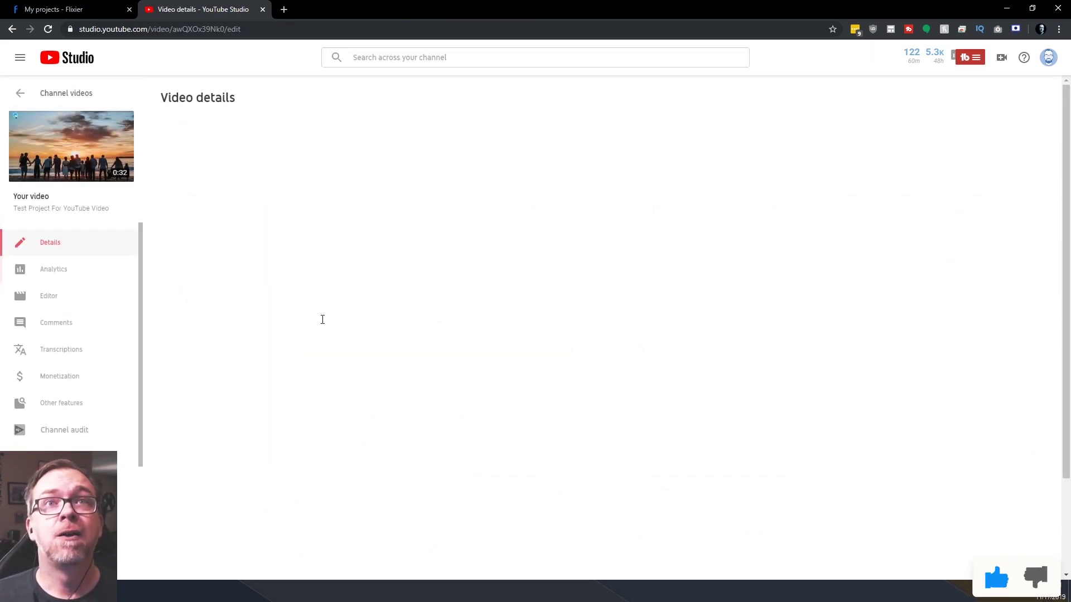
{"action": "scroll", "coordinate": [310, 313], "scroll_direction": "down", "scroll_amount": 5}
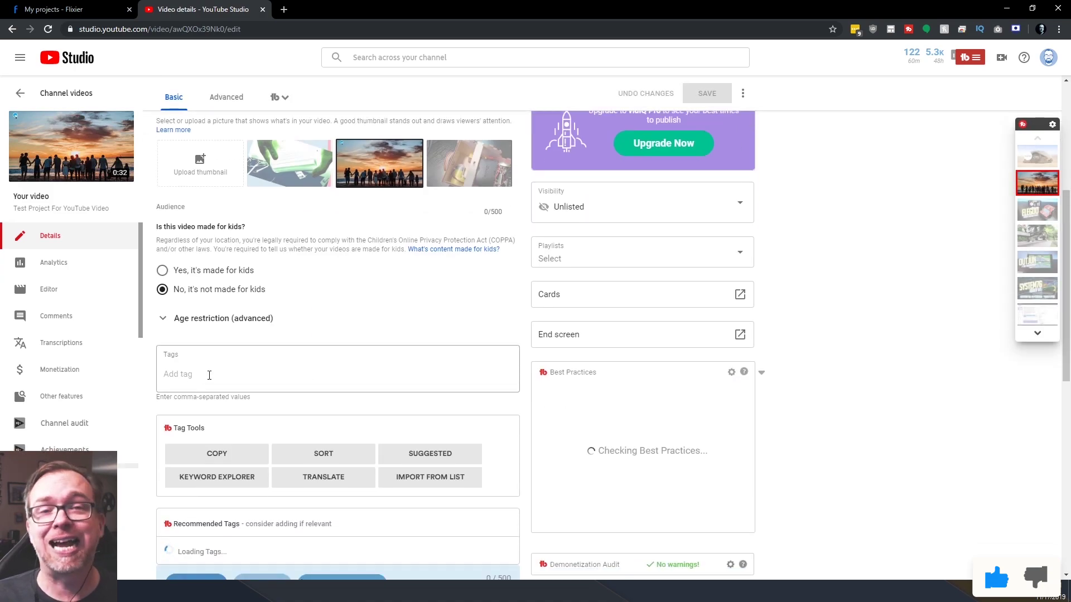
{"action": "left_click", "coordinate": [67, 10]}
{"action": "left_click", "coordinate": [209, 8]}
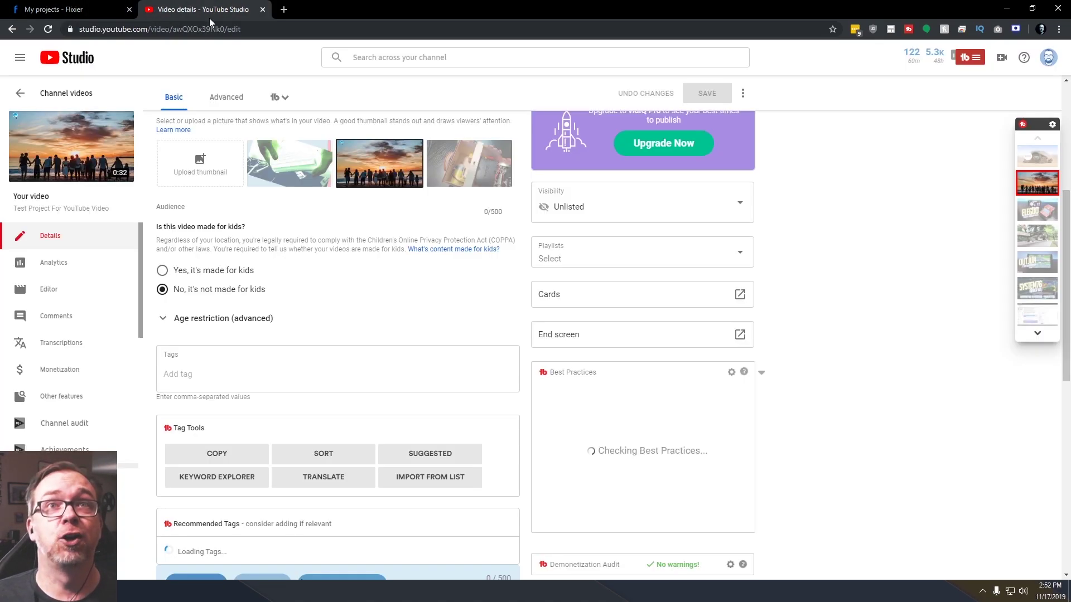
Go back to the channel videos and reopen the Pets #3 details to review the description, thumbnail, audience and tags
{"action": "left_click", "coordinate": [88, 99]}
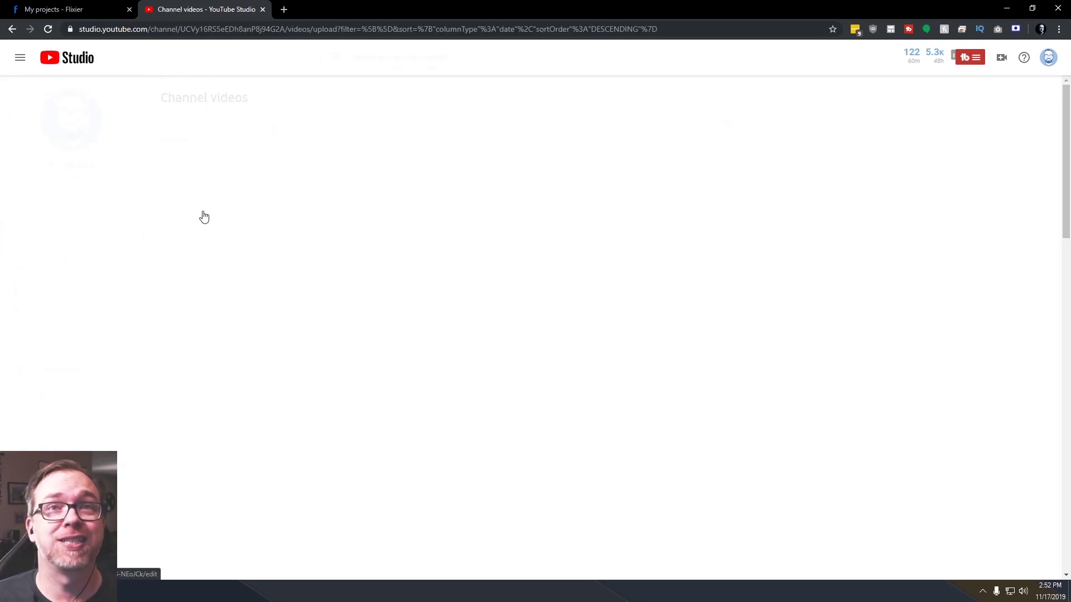
{"action": "left_click", "coordinate": [276, 245]}
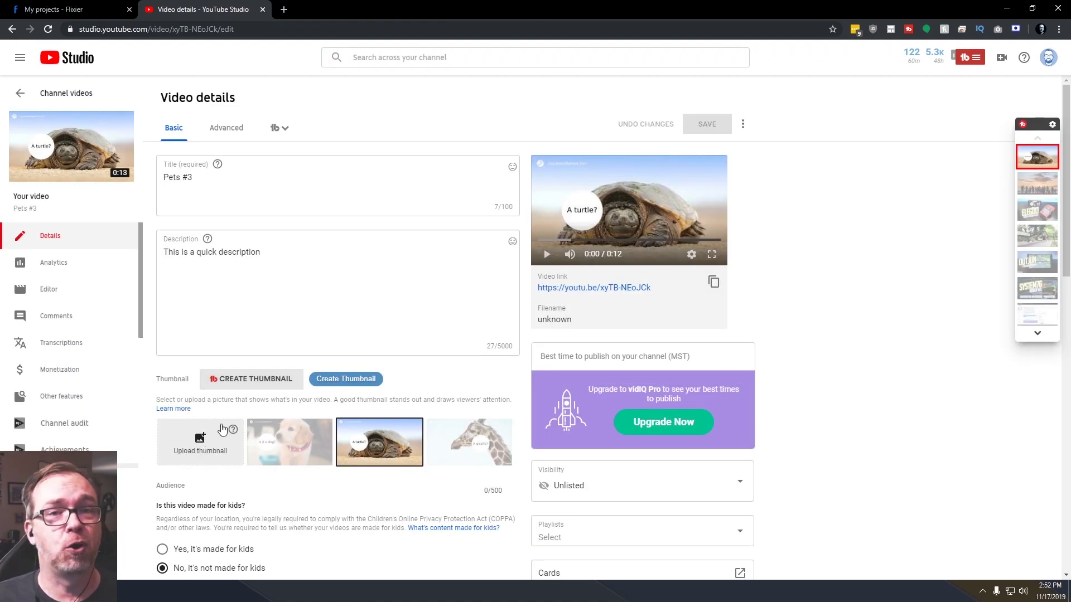
{"action": "scroll", "coordinate": [222, 429], "scroll_direction": "down", "scroll_amount": 2}
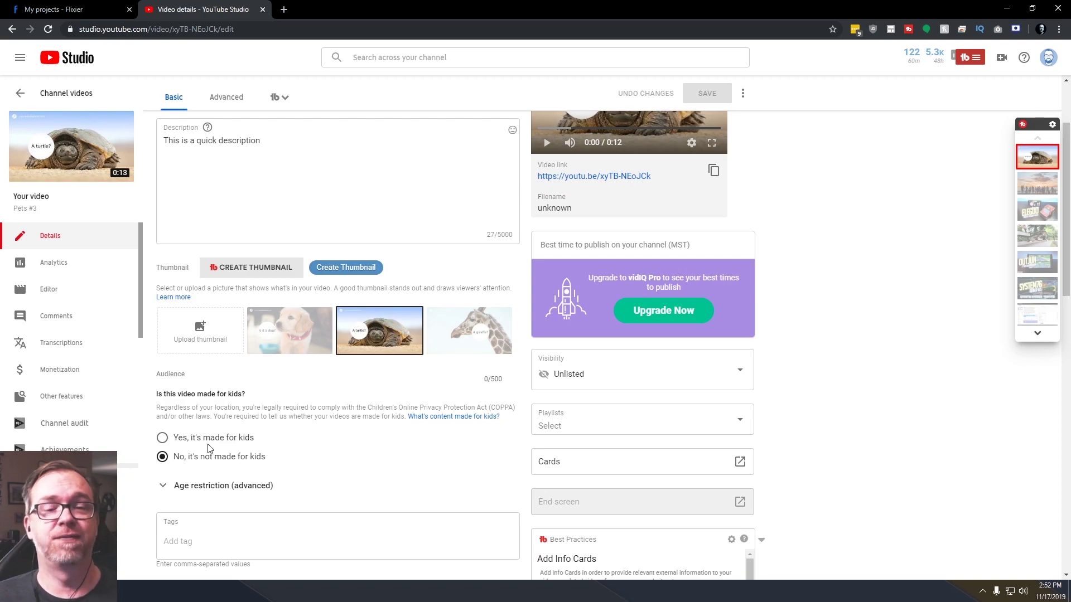
{"action": "scroll", "coordinate": [209, 449], "scroll_direction": "down", "scroll_amount": 2}
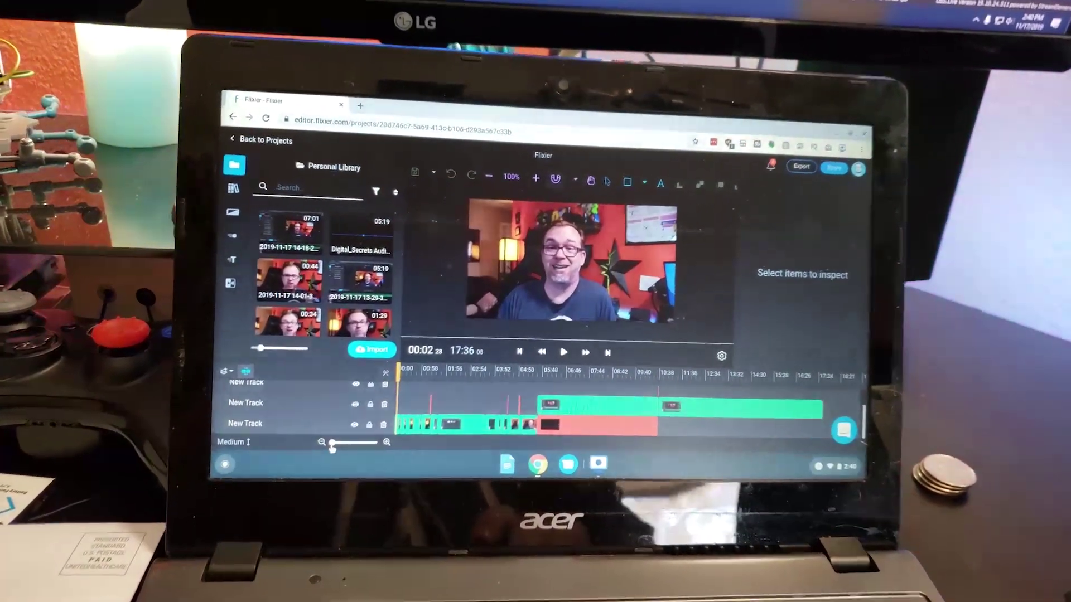
{"action": "key", "text": "space"}
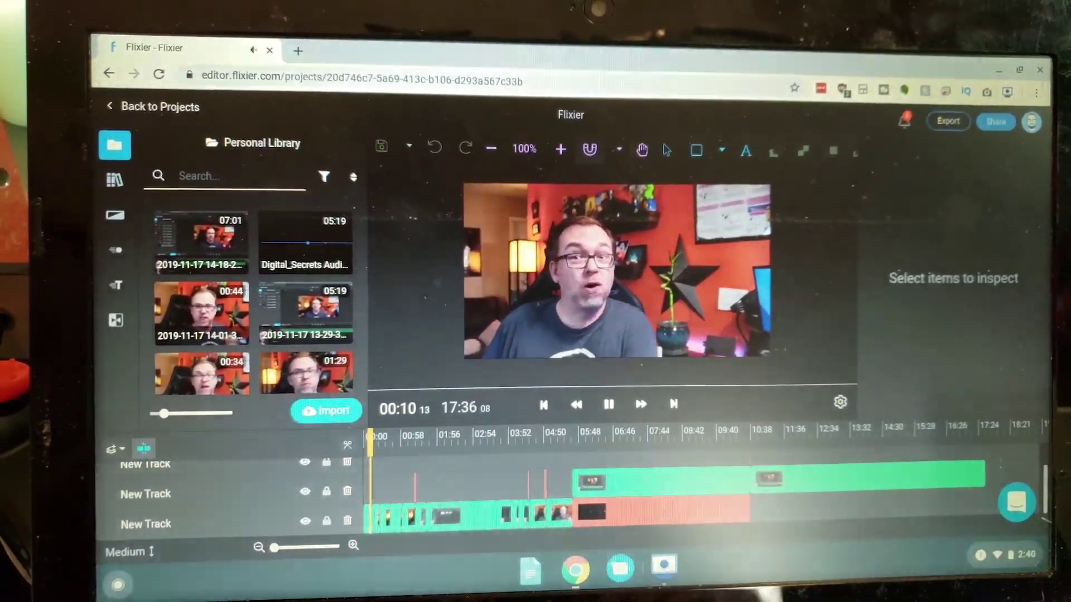
{"action": "key", "text": "space"}
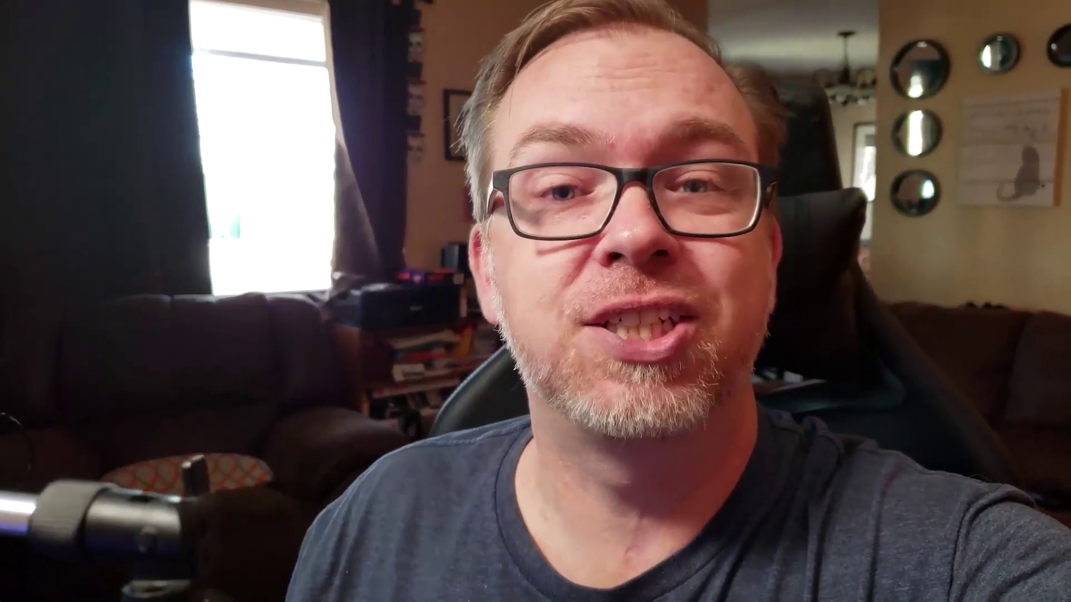